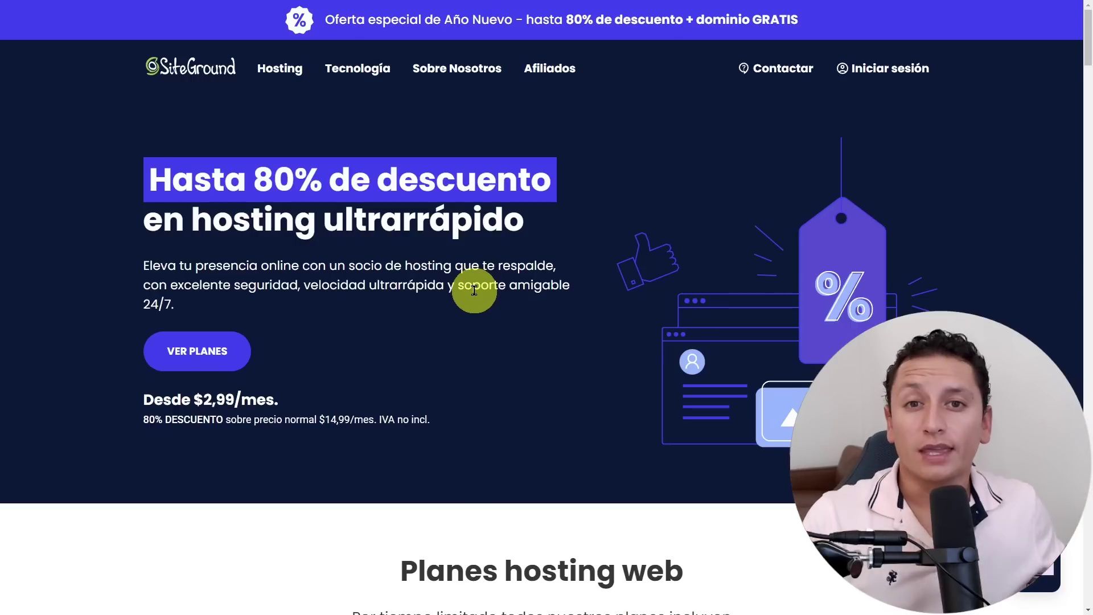
Compare the web hosting plans and order the StartUp plan.
{"action": "scroll", "coordinate": [445, 313], "scroll_direction": "down", "scroll_amount": 9}
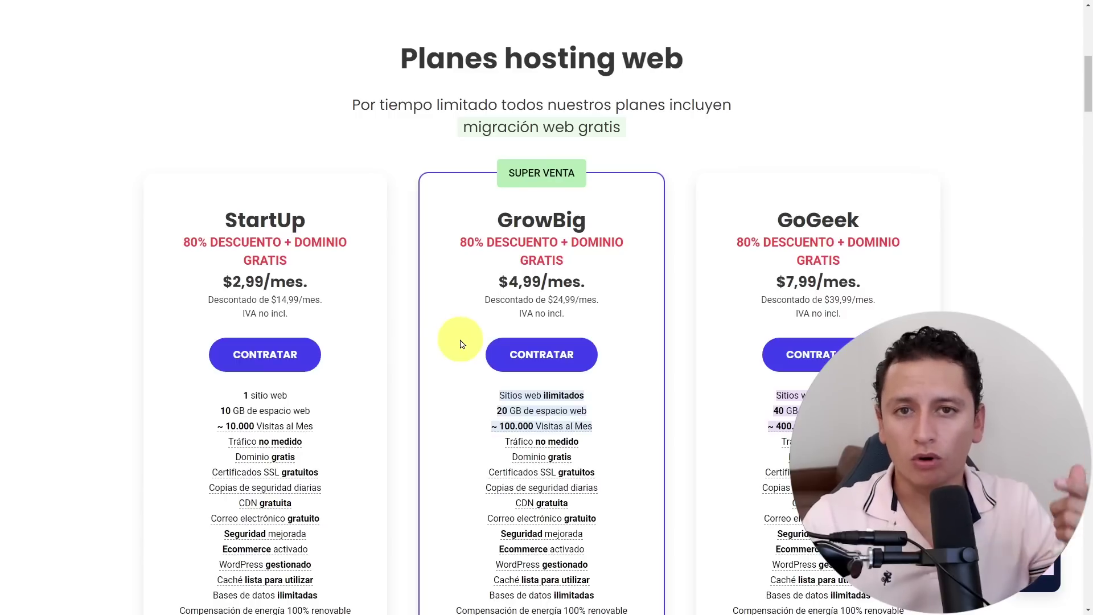
{"action": "scroll", "coordinate": [342, 234], "scroll_direction": "down", "scroll_amount": 2}
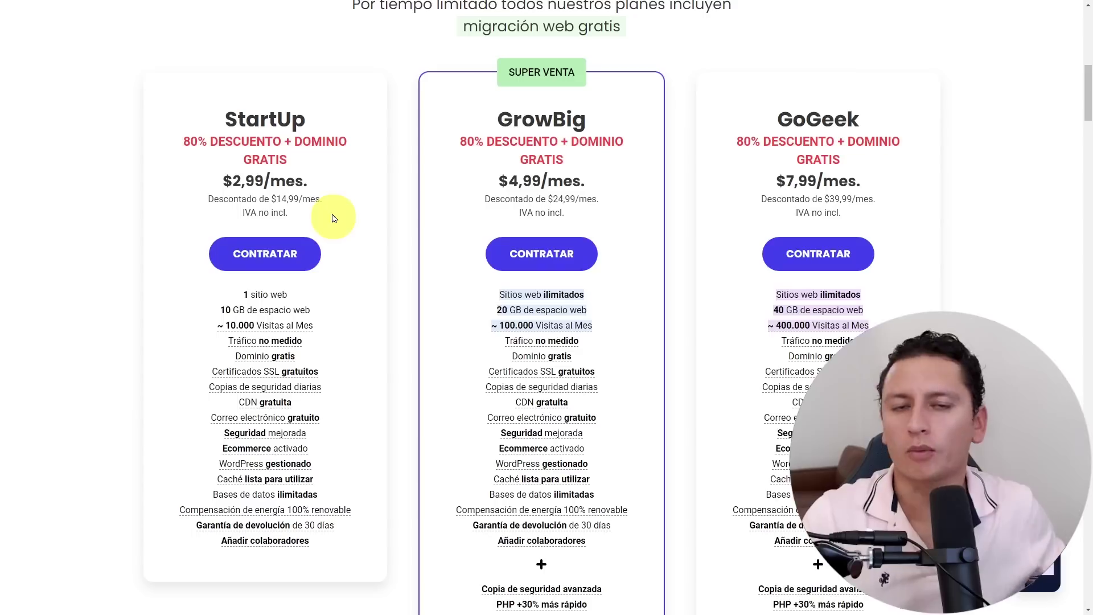
{"action": "scroll", "coordinate": [333, 218], "scroll_direction": "down", "scroll_amount": 1}
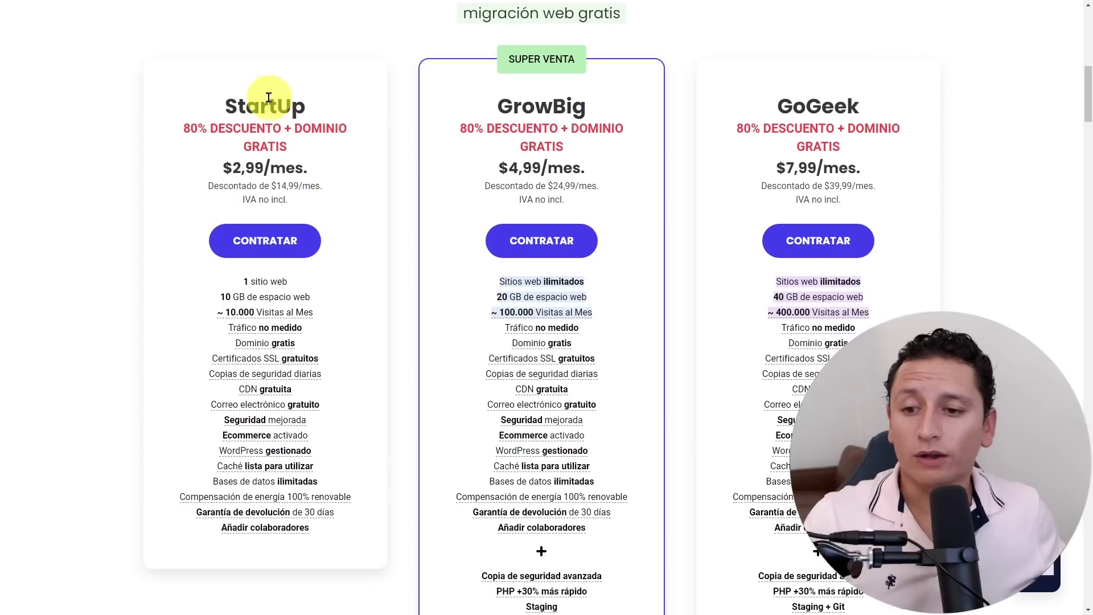
{"action": "left_click", "coordinate": [300, 245]}
Enter a new .com domain based on the site owner's name and continue to the customer details form.
{"action": "left_click", "coordinate": [445, 204]}
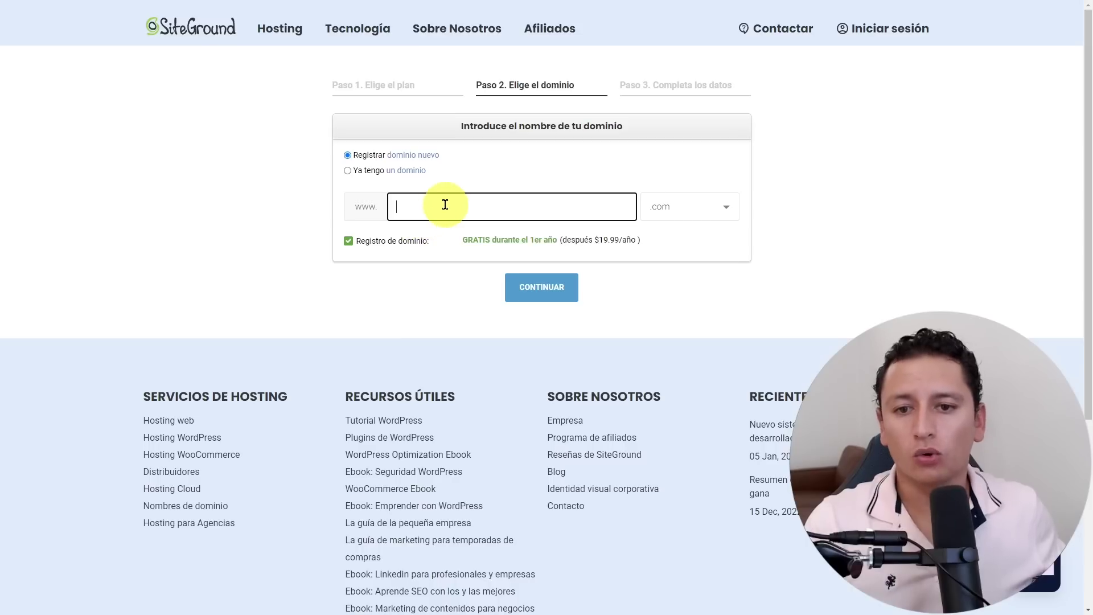
{"action": "type", "text": "marcoarreguin"}
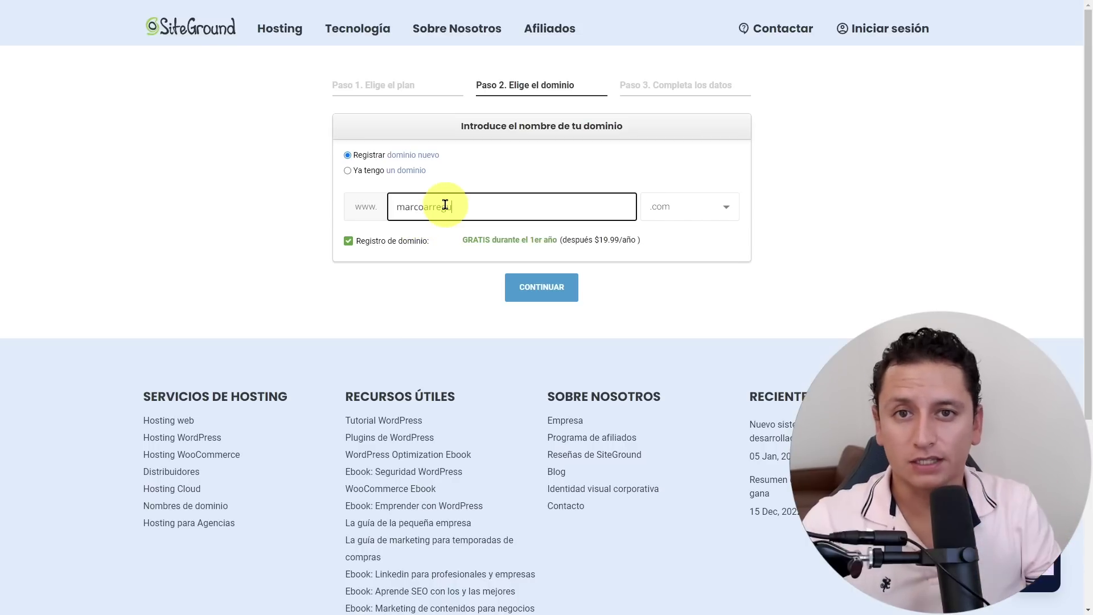
{"action": "type", "text": "4"}
{"action": "left_click", "coordinate": [525, 286]}
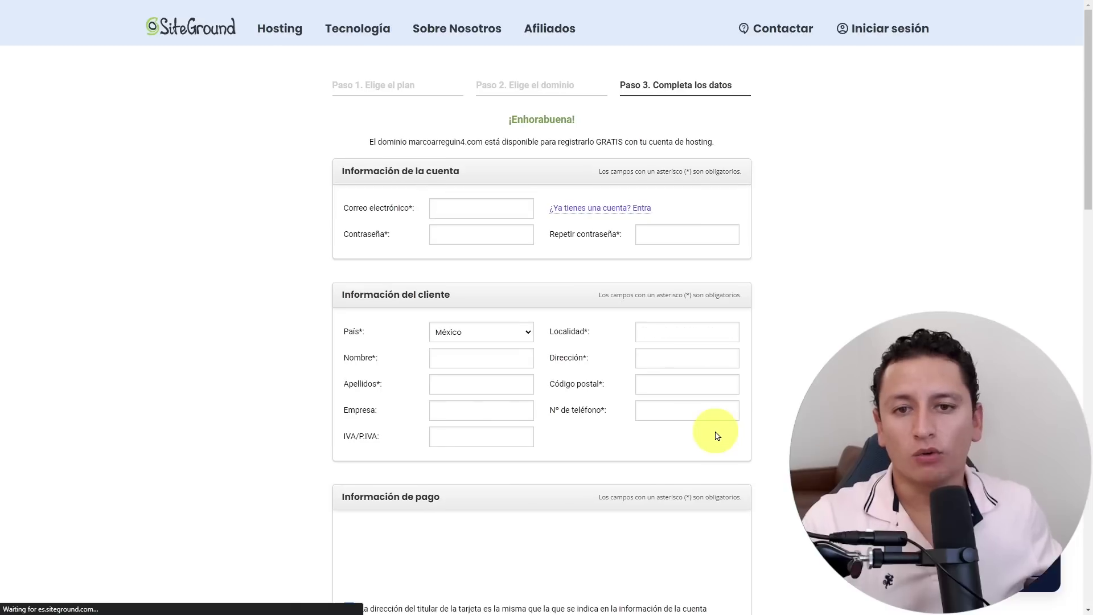
{"action": "left_click_drag", "start_coordinate": [524, 120], "coordinate": [598, 135]}
{"action": "left_click", "coordinate": [631, 144]}
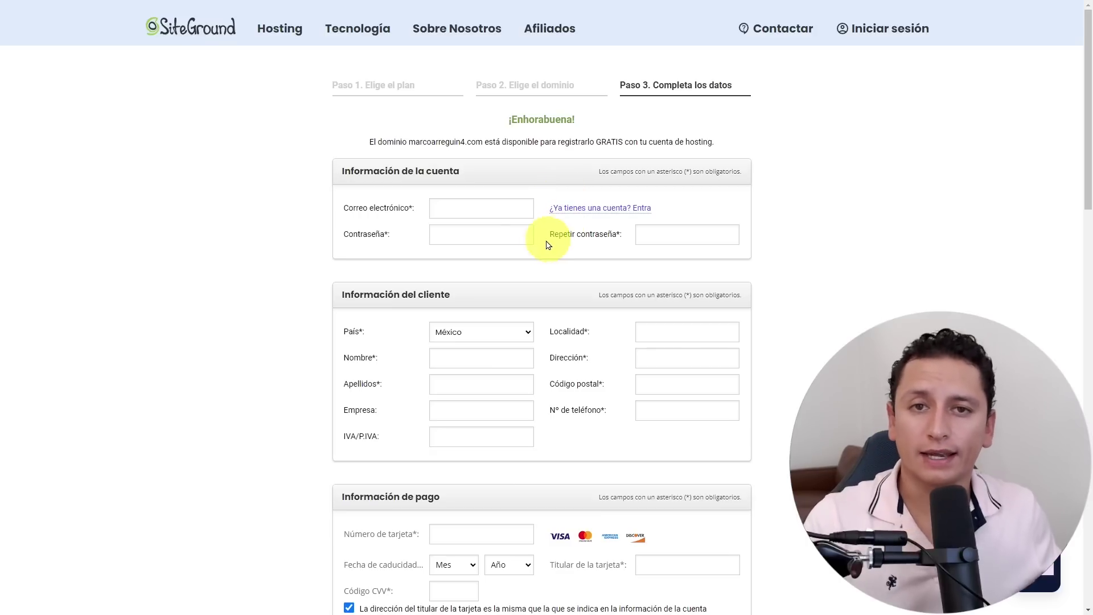
Review the order form and purchase options, accept the service and privacy terms, and opt in to e-mail updates and offers.
{"action": "scroll", "coordinate": [527, 253], "scroll_direction": "down", "scroll_amount": 3}
{"action": "scroll", "coordinate": [576, 303], "scroll_direction": "down", "scroll_amount": 2}
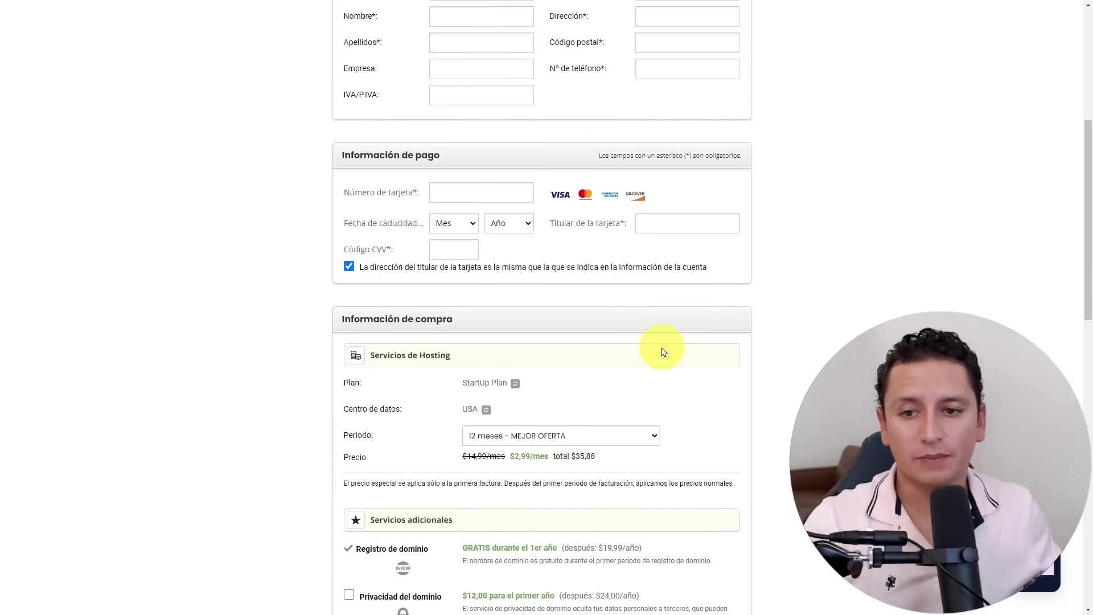
{"action": "scroll", "coordinate": [669, 371], "scroll_direction": "down", "scroll_amount": 2}
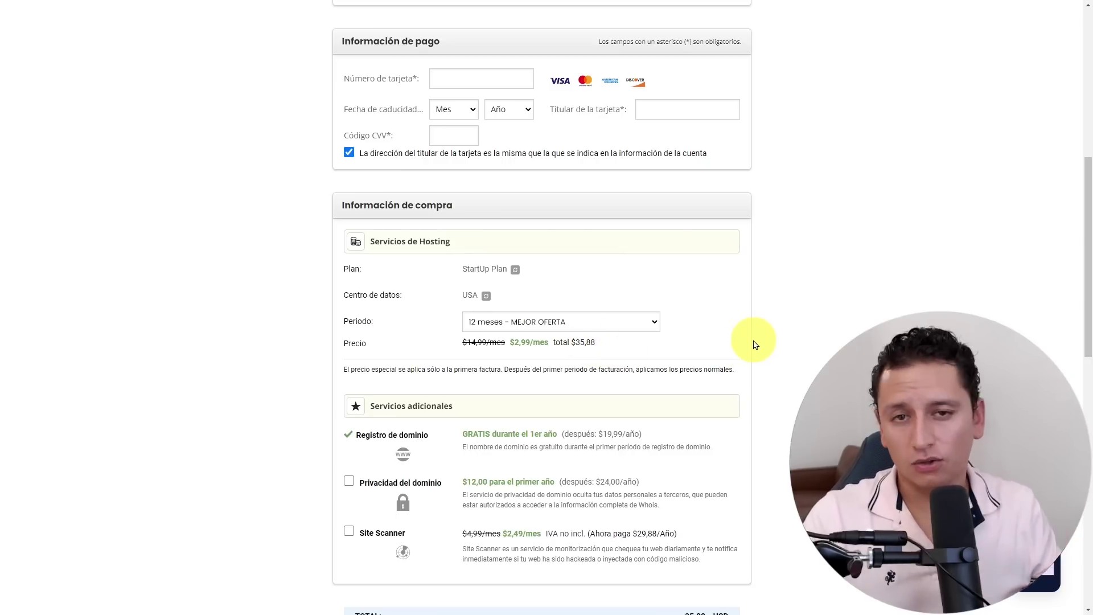
{"action": "scroll", "coordinate": [743, 336], "scroll_direction": "down", "scroll_amount": 5}
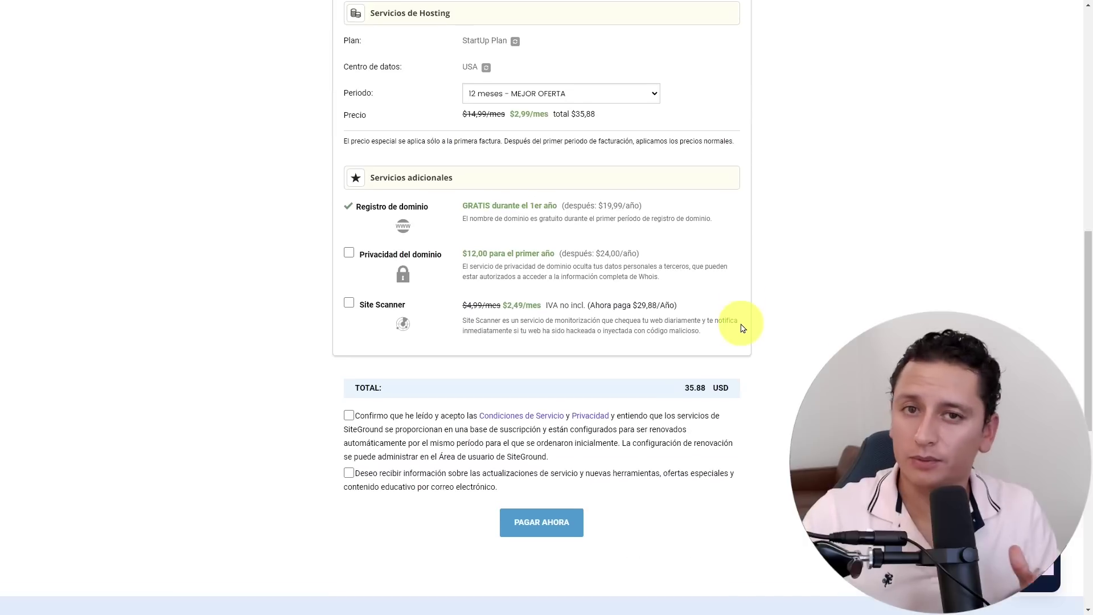
{"action": "left_click", "coordinate": [350, 360]}
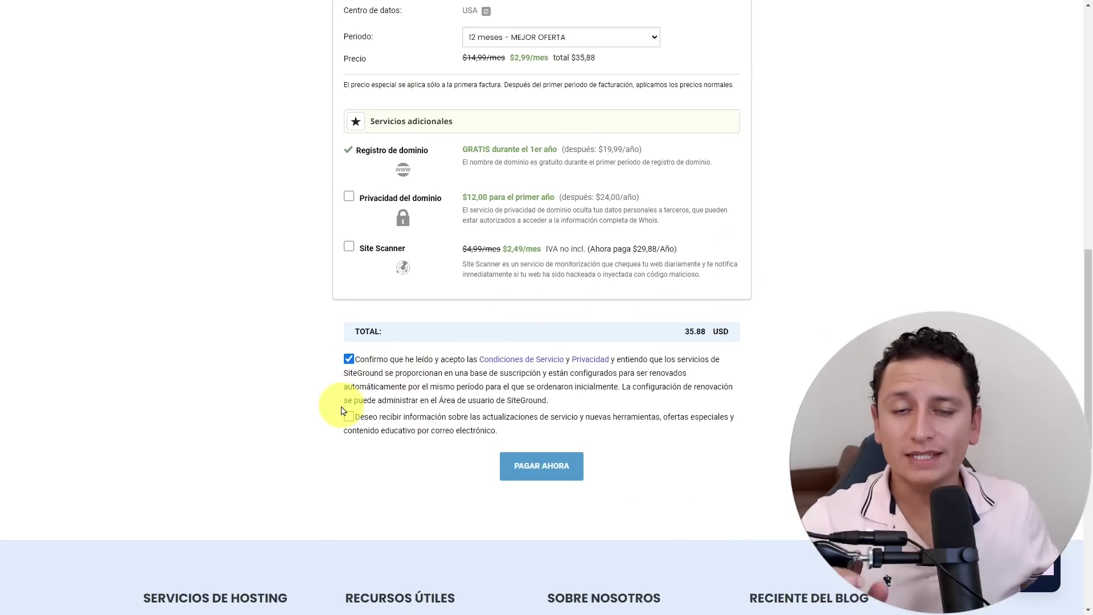
{"action": "left_click", "coordinate": [349, 416]}
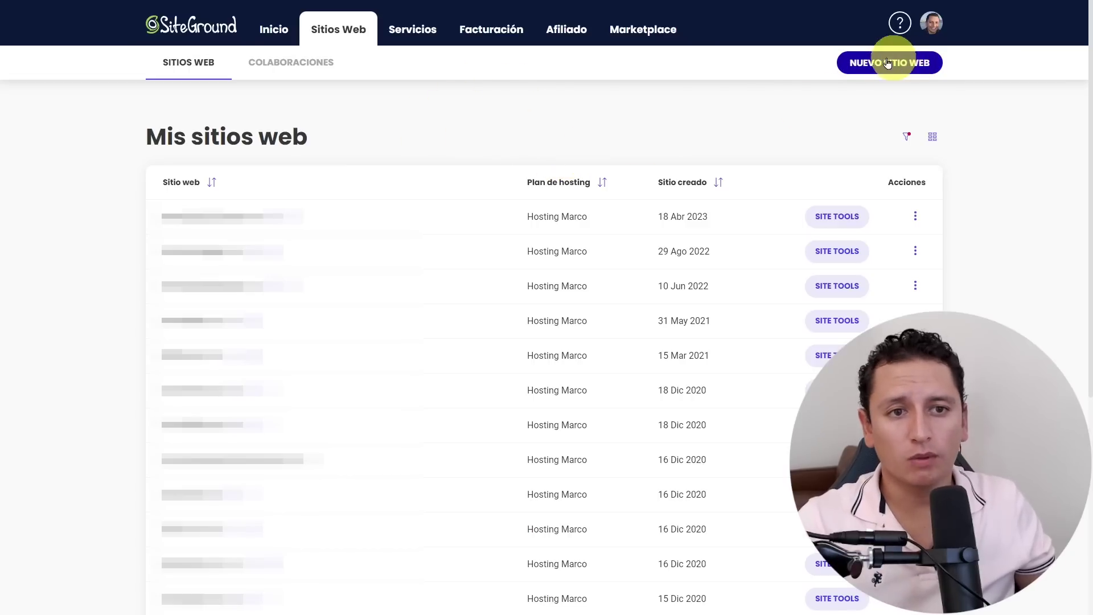
Add a new website to the existing hosting plan using a temporary domain and continue to site configuration.
{"action": "left_click", "coordinate": [912, 65]}
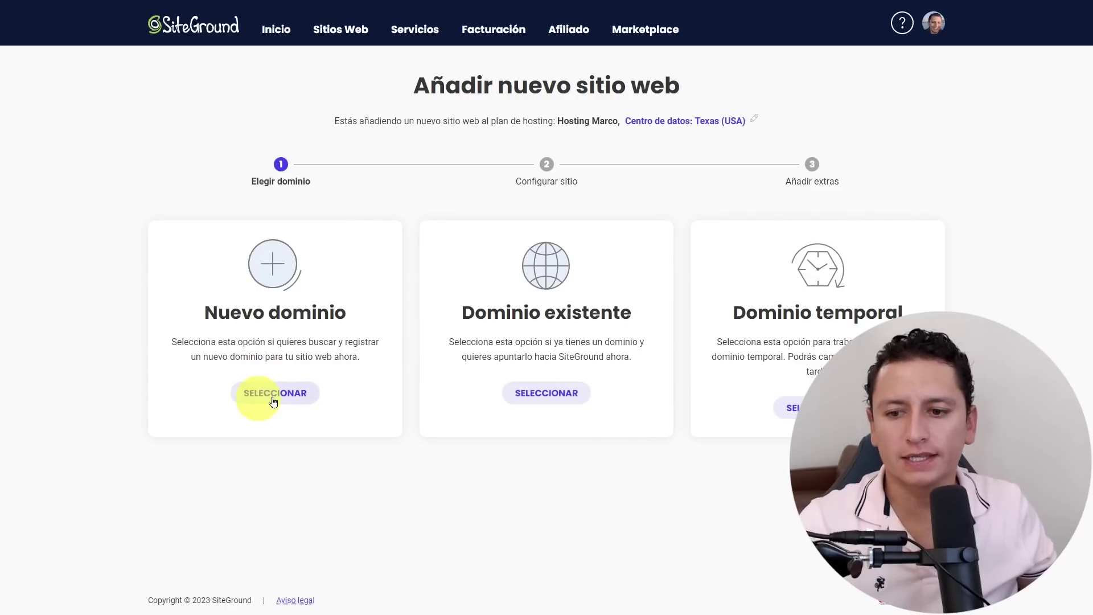
{"action": "left_click", "coordinate": [304, 400]}
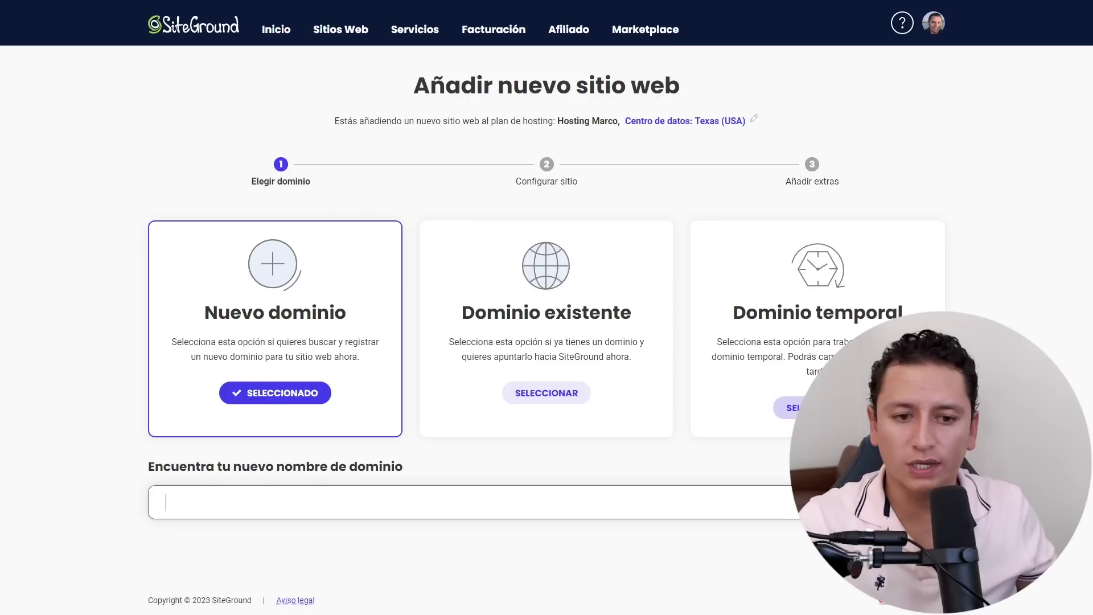
{"action": "left_click", "coordinate": [795, 408]}
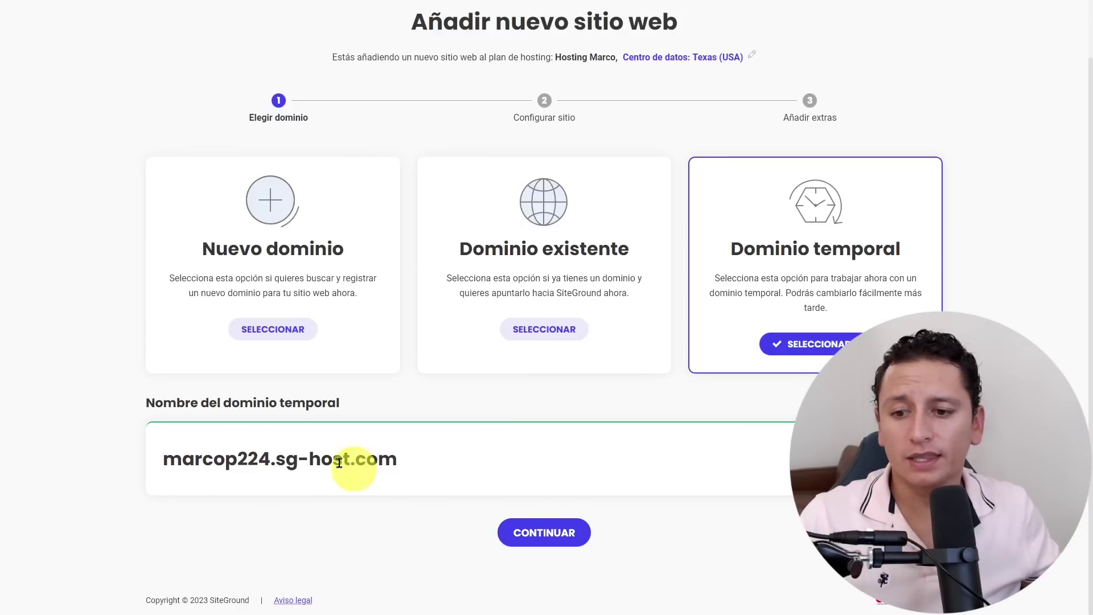
{"action": "left_click", "coordinate": [550, 529]}
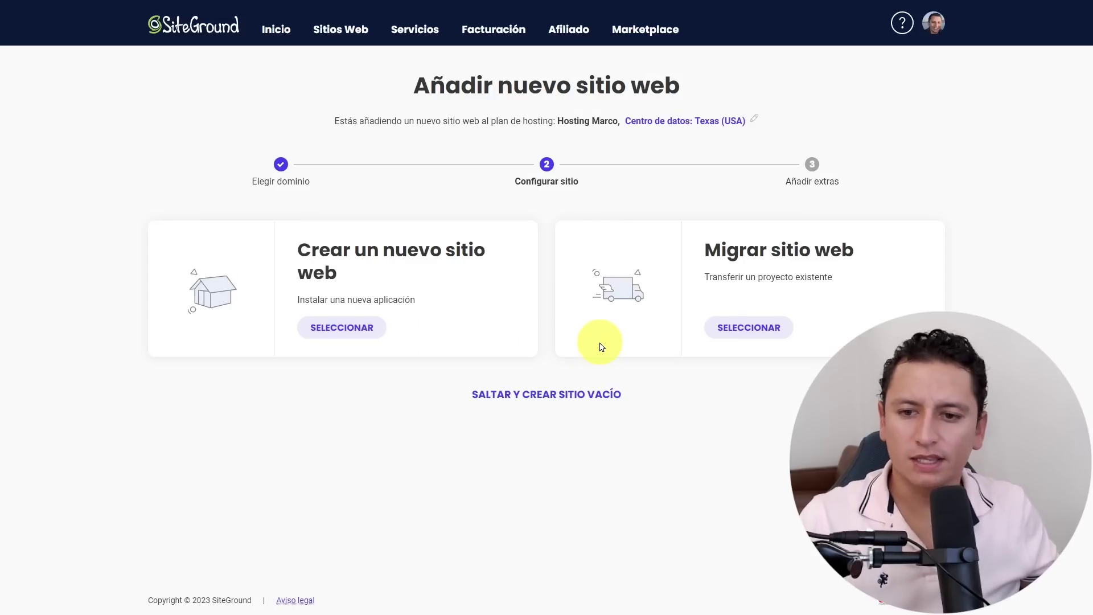
Choose to create a new website with WordPress and finish the setup without adding Site Scanner.
{"action": "left_click", "coordinate": [342, 328]}
{"action": "left_click", "coordinate": [273, 498]}
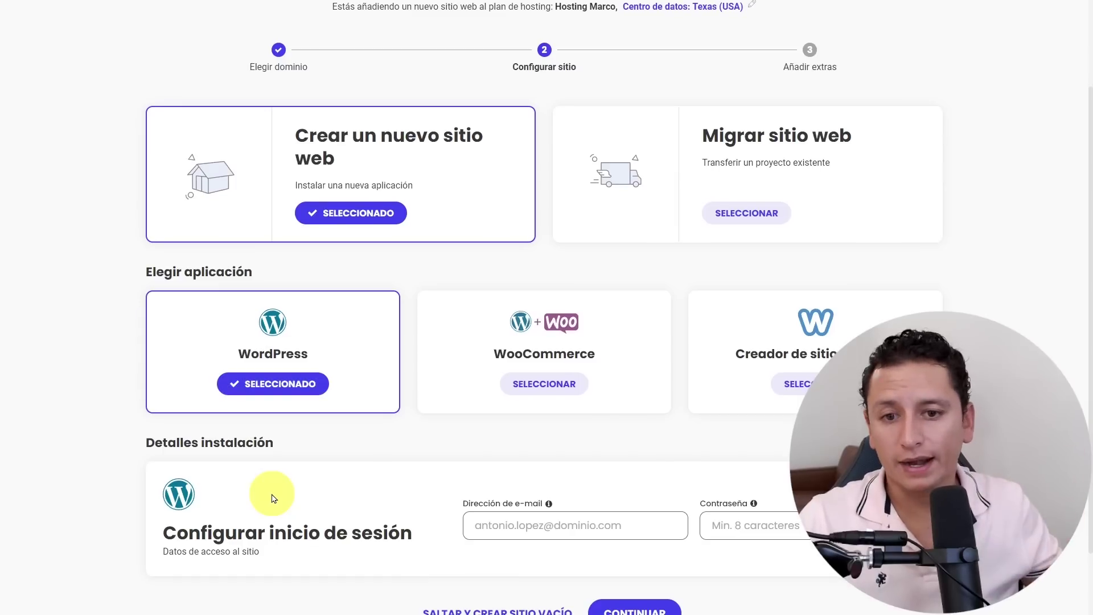
{"action": "scroll", "coordinate": [511, 511], "scroll_direction": "down", "scroll_amount": 2}
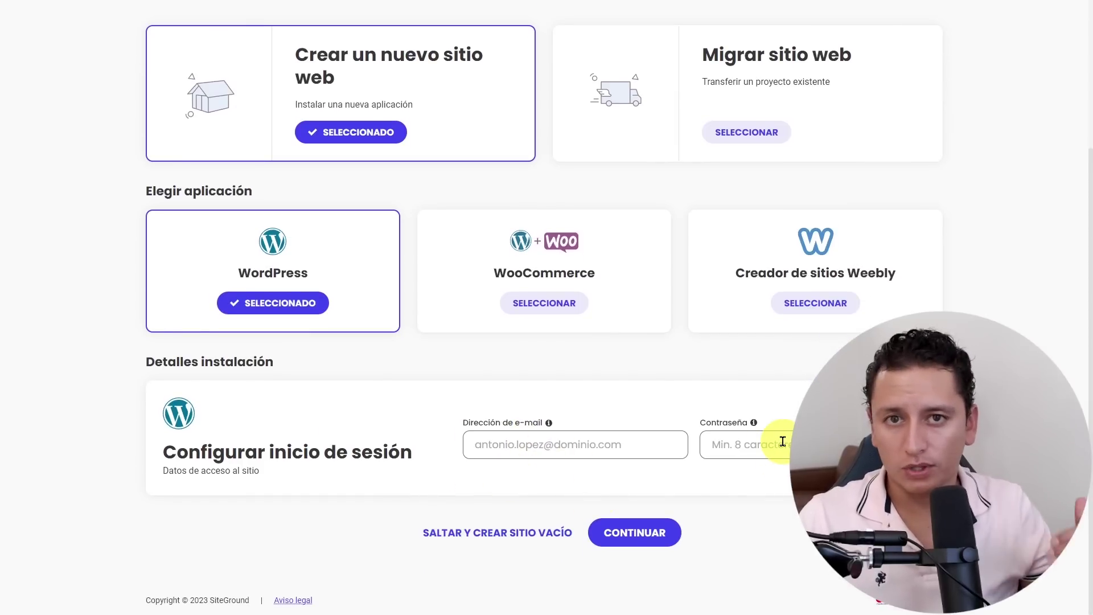
{"action": "left_click", "coordinate": [638, 533]}
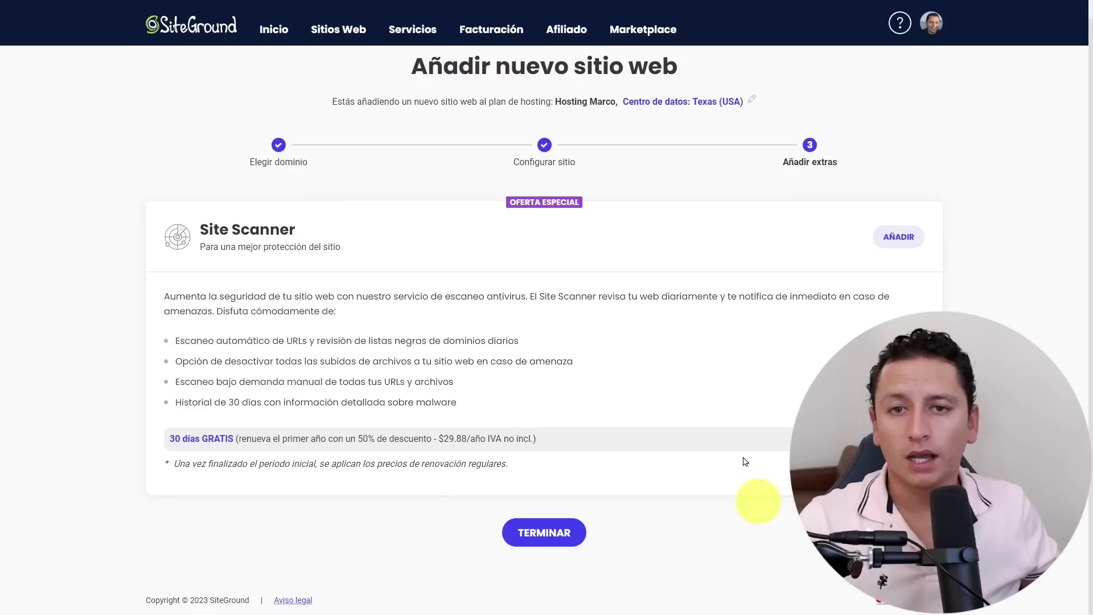
{"action": "left_click", "coordinate": [573, 534]}
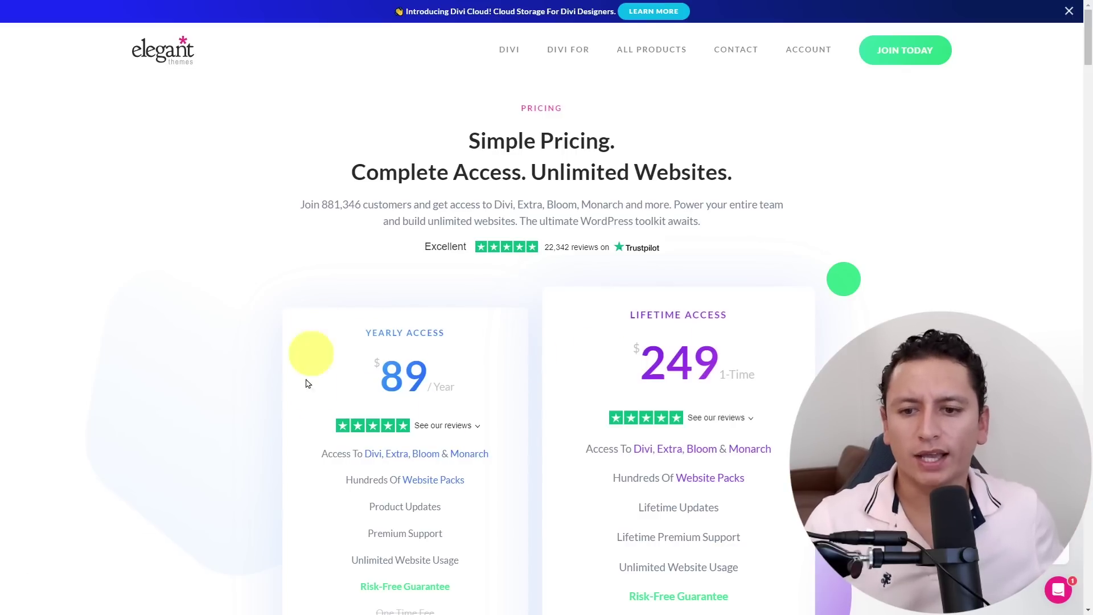
Compare the yearly and lifetime access plans on the Elegant Themes pricing page and open the account's members area.
{"action": "scroll", "coordinate": [386, 412], "scroll_direction": "down", "scroll_amount": 1}
{"action": "mouse_move", "coordinate": [426, 422]}
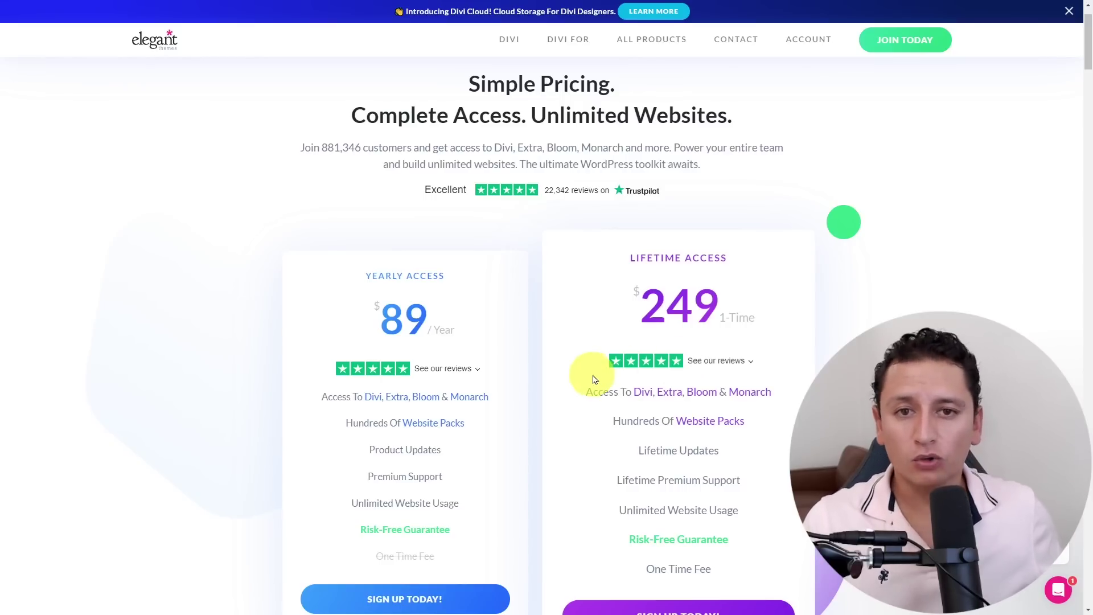
{"action": "scroll", "coordinate": [588, 374], "scroll_direction": "up", "scroll_amount": 1}
{"action": "mouse_move", "coordinate": [818, 53]}
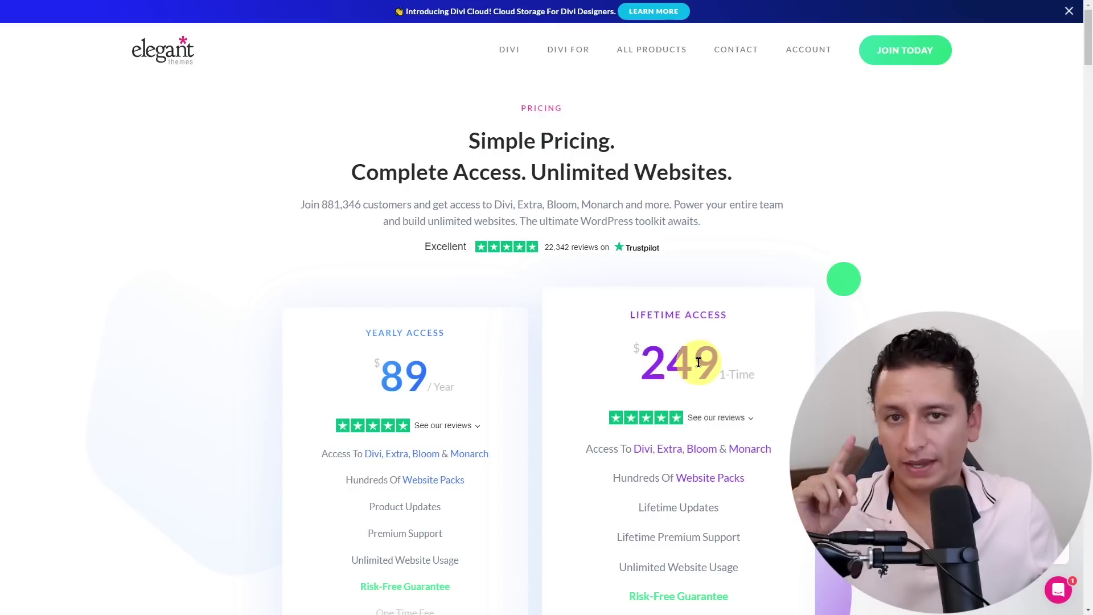
{"action": "left_click", "coordinate": [808, 46]}
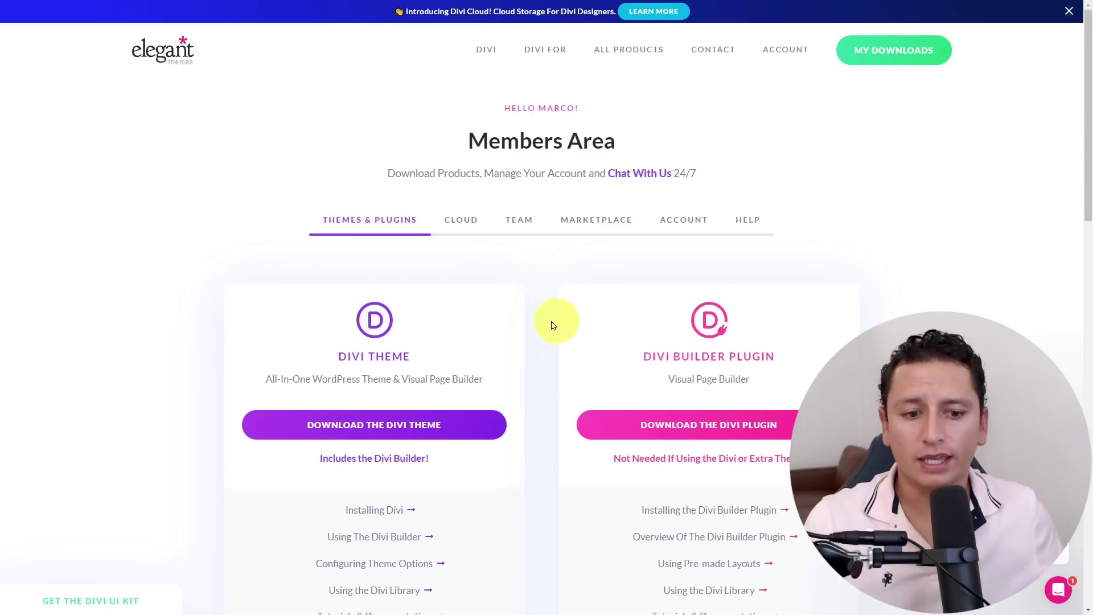
Download the Divi theme package from the members area's themes and plugins section.
{"action": "scroll", "coordinate": [501, 425], "scroll_direction": "down", "scroll_amount": 1}
{"action": "scroll", "coordinate": [502, 416], "scroll_direction": "down", "scroll_amount": 5}
{"action": "scroll", "coordinate": [505, 372], "scroll_direction": "up", "scroll_amount": 3}
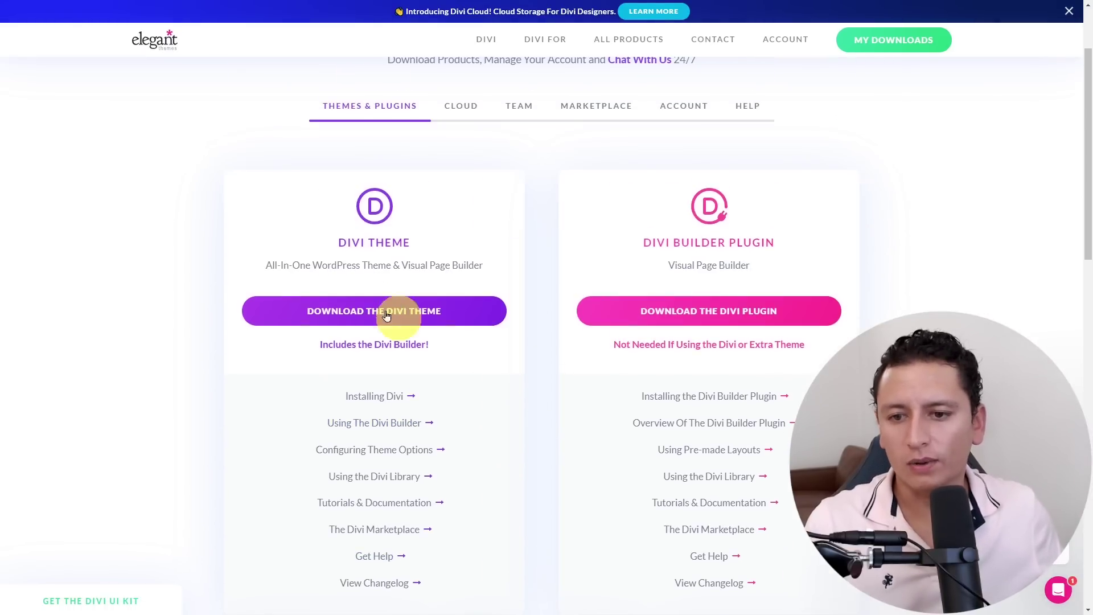
{"action": "left_click", "coordinate": [409, 322]}
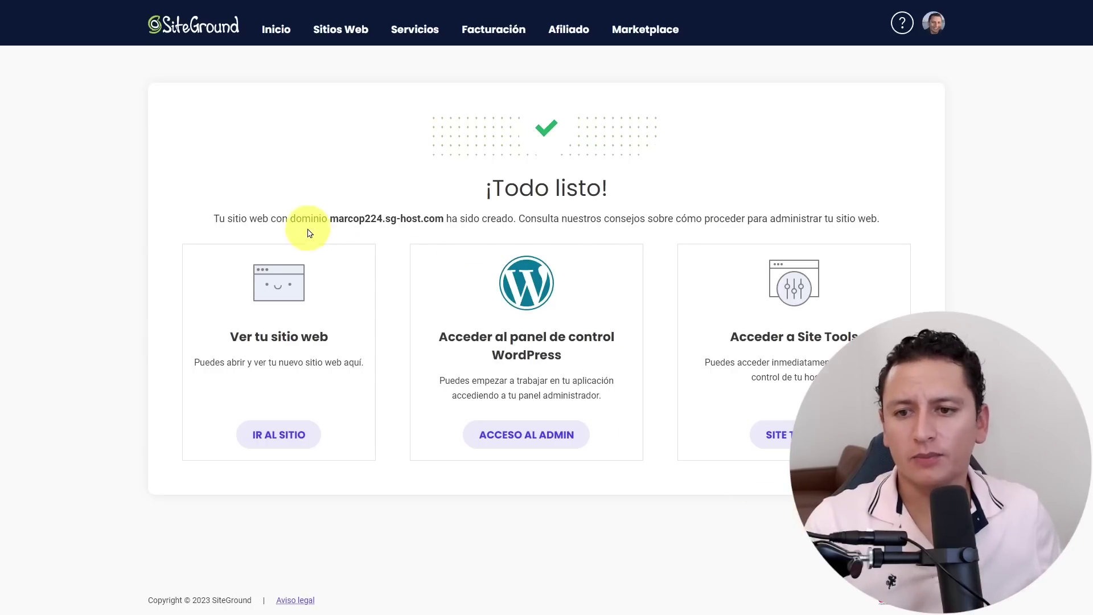
Switch to SiteGround, open the newly created site, and exit the WordPress Starter wizard to reach the admin dashboard.
{"action": "left_click_drag", "start_coordinate": [330, 218], "coordinate": [443, 219]}
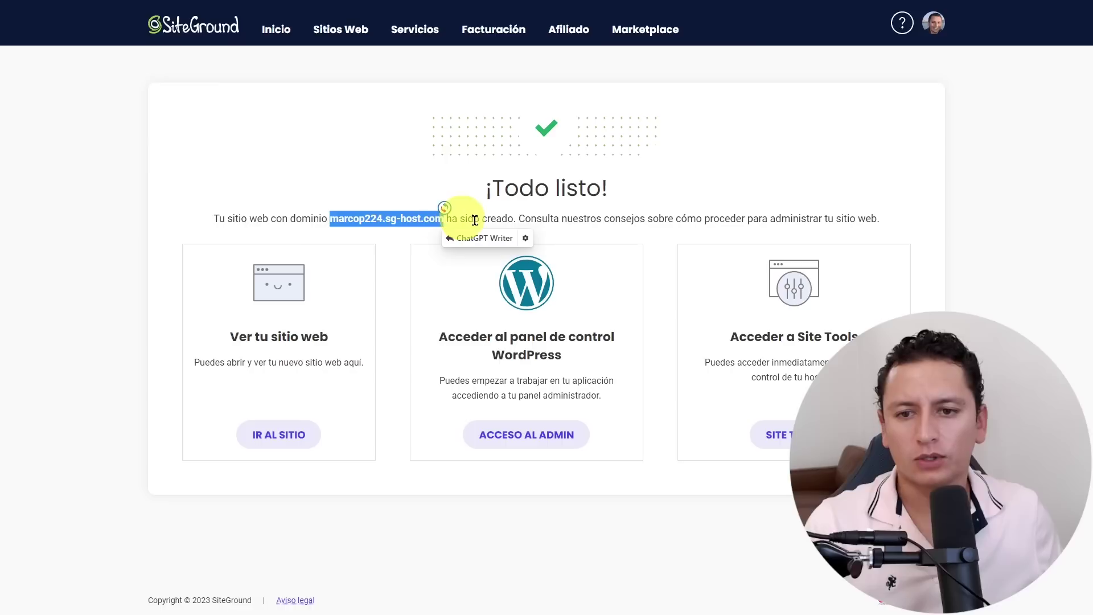
{"action": "left_click", "coordinate": [680, 200]}
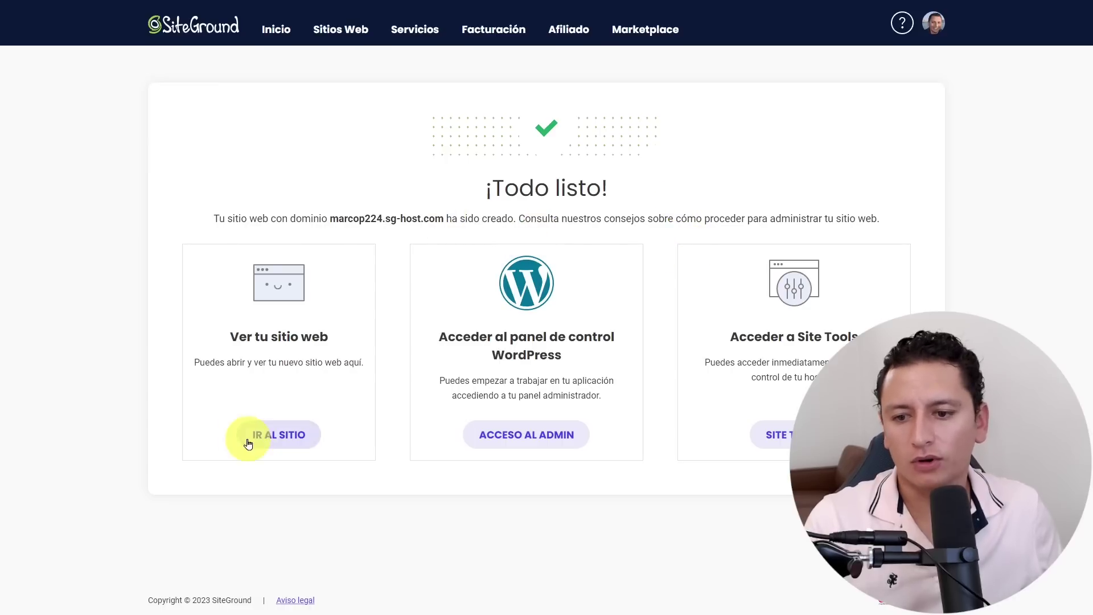
{"action": "left_click", "coordinate": [294, 434]}
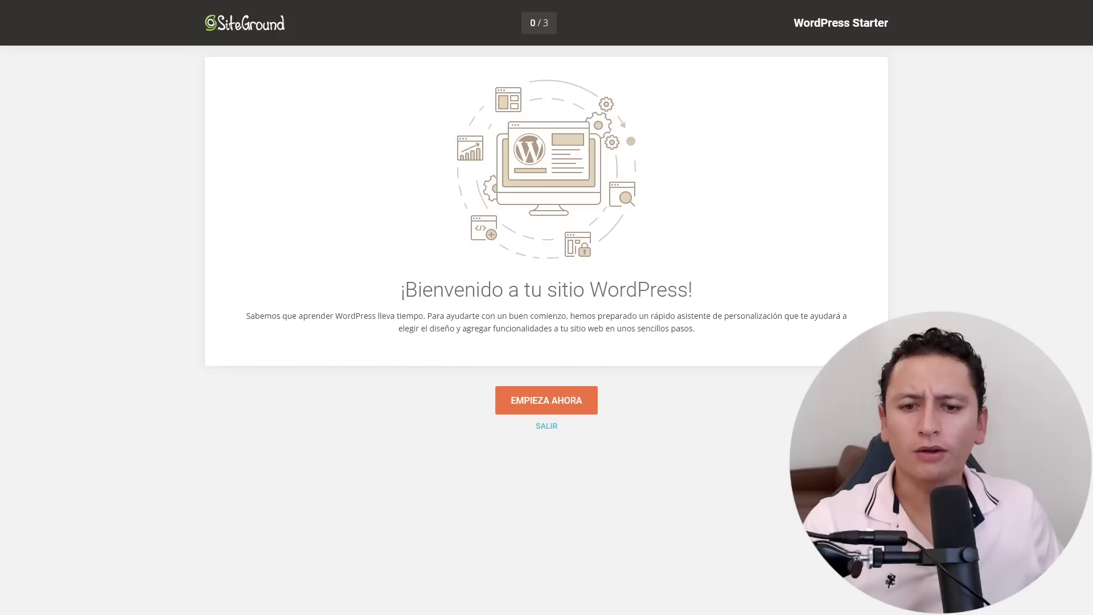
{"action": "left_click", "coordinate": [547, 427]}
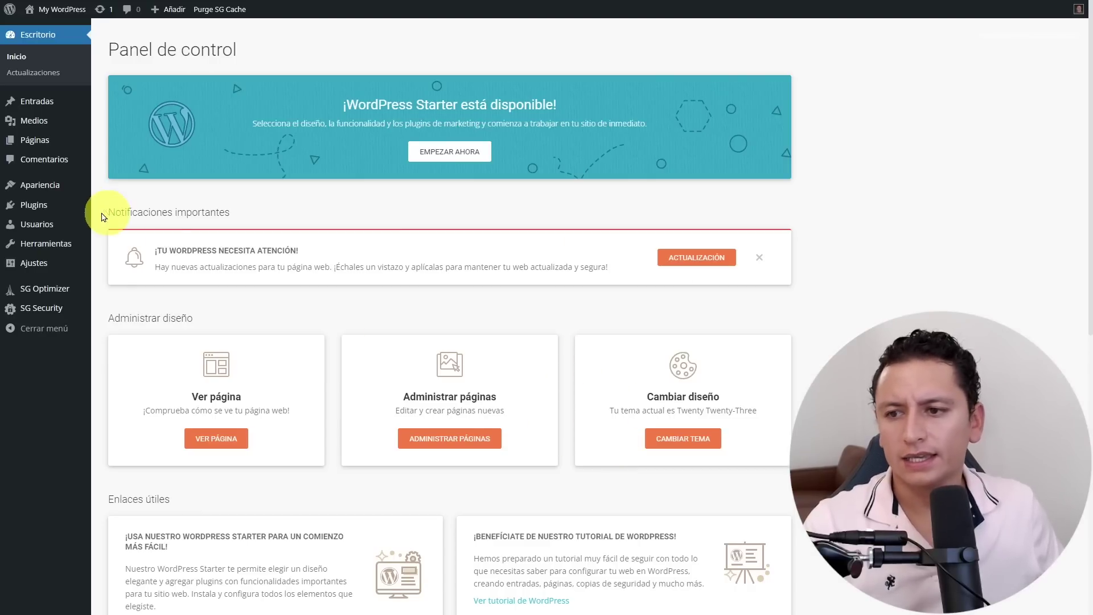
Deactivate all installed plugins in bulk: SiteGround Central, SiteGround Optimizer and SiteGround Security.
{"action": "left_click", "coordinate": [74, 209]}
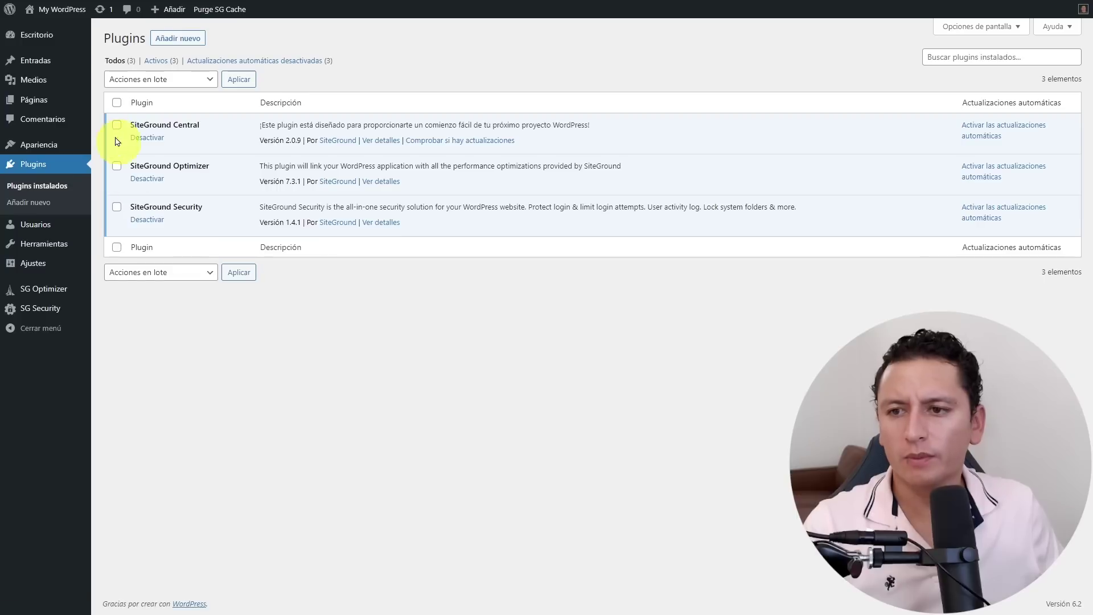
{"action": "left_click", "coordinate": [117, 102]}
{"action": "left_click", "coordinate": [161, 79]}
{"action": "left_click", "coordinate": [156, 114]}
{"action": "left_click", "coordinate": [238, 83]}
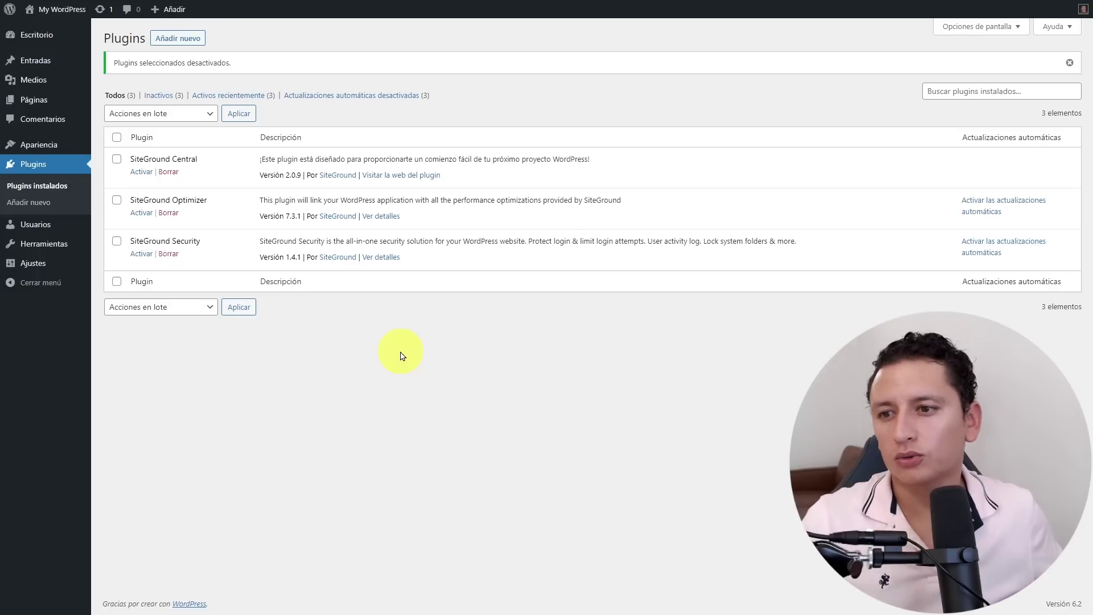
Upload and install the Divi theme from the file Divi (1).zip.
{"action": "mouse_move", "coordinate": [49, 142]}
{"action": "left_click", "coordinate": [119, 149]}
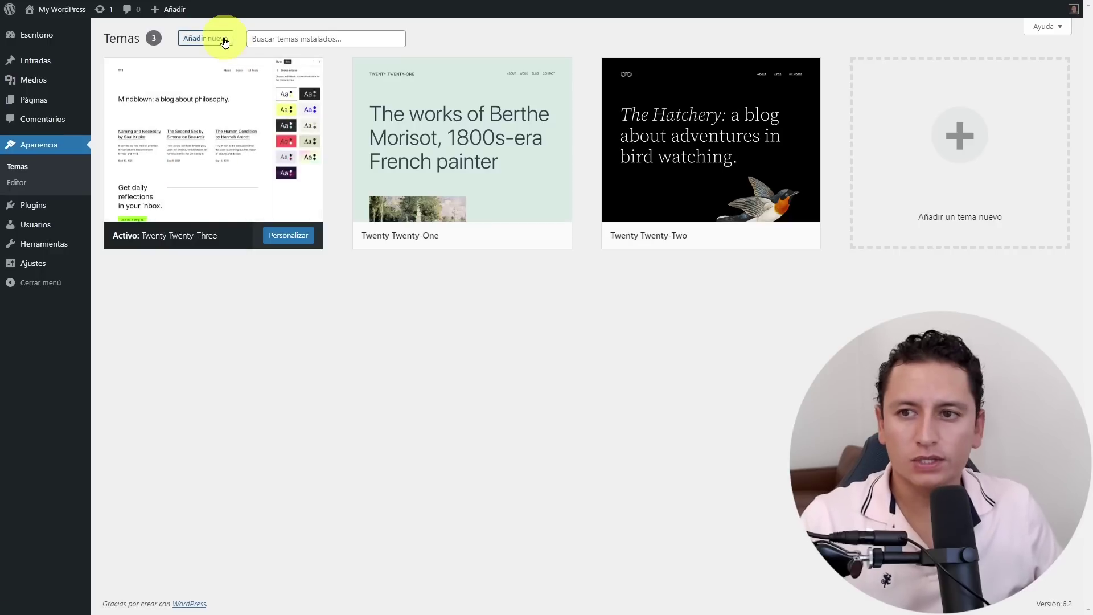
{"action": "left_click", "coordinate": [208, 39]}
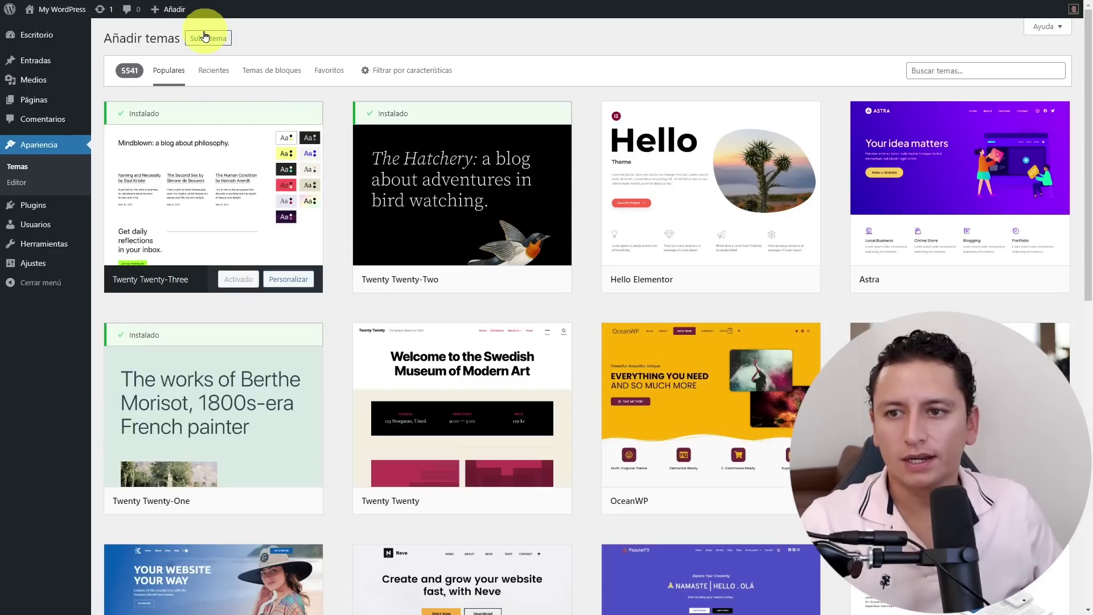
{"action": "left_click", "coordinate": [209, 38]}
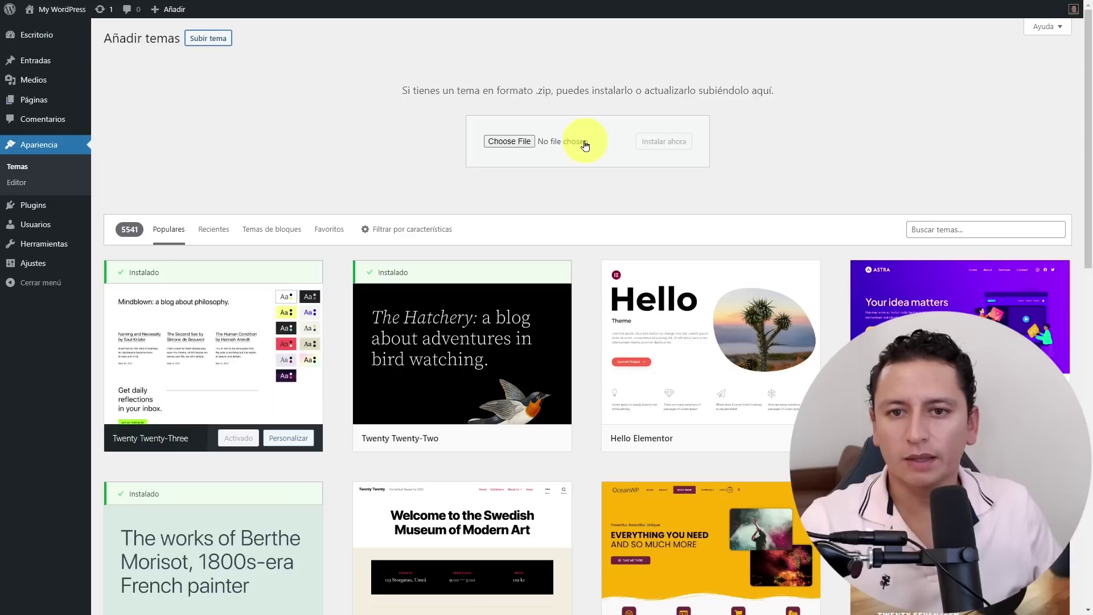
{"action": "left_click", "coordinate": [511, 142]}
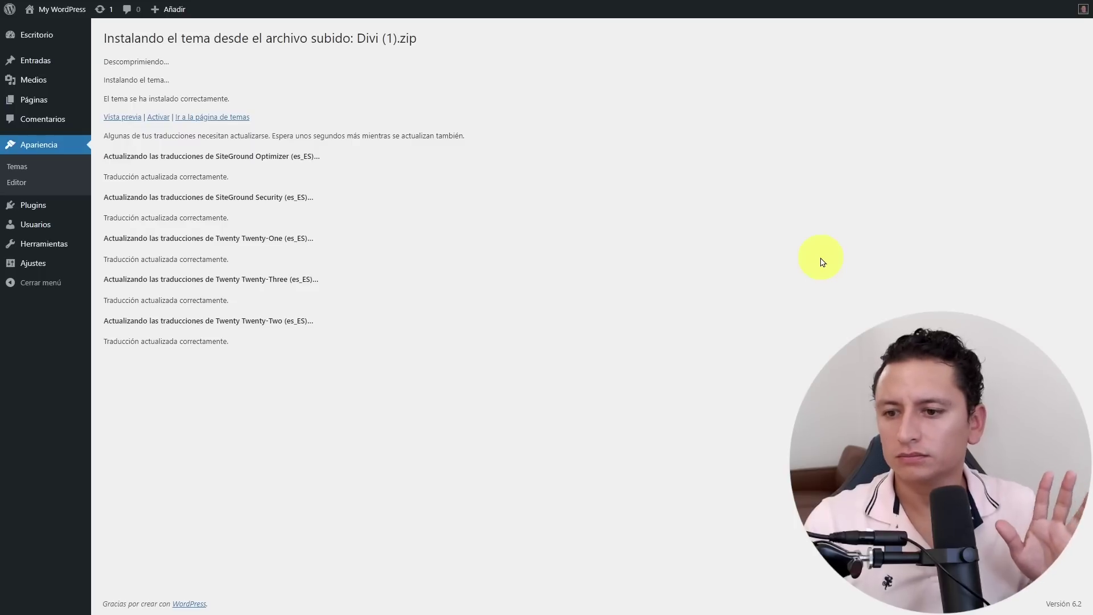
Activate the newly installed Divi theme and open its theme options.
{"action": "left_click", "coordinate": [159, 117]}
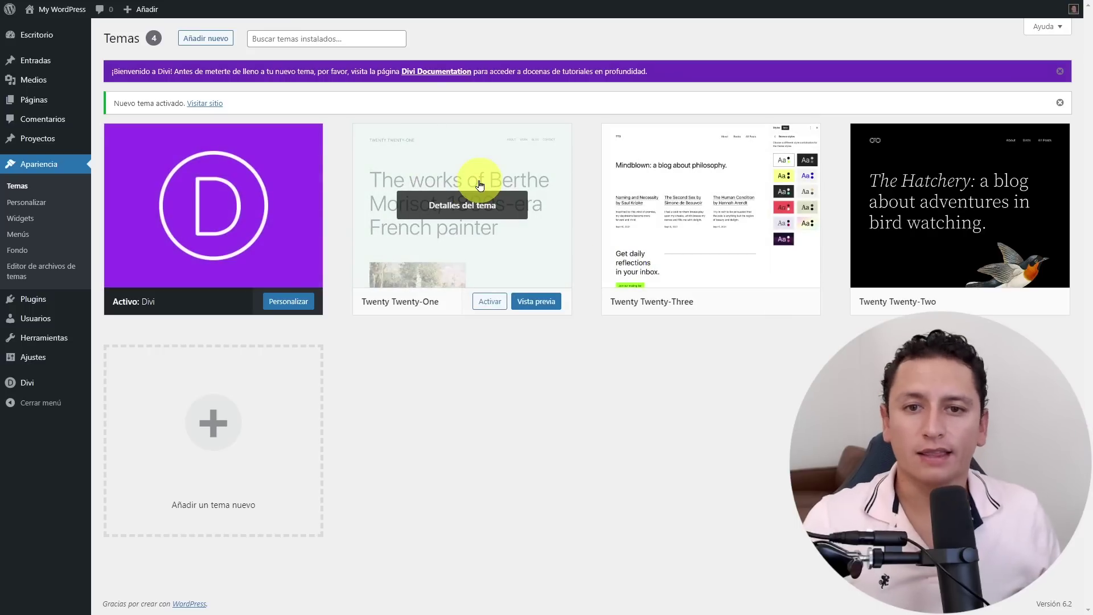
{"action": "mouse_move", "coordinate": [44, 384]}
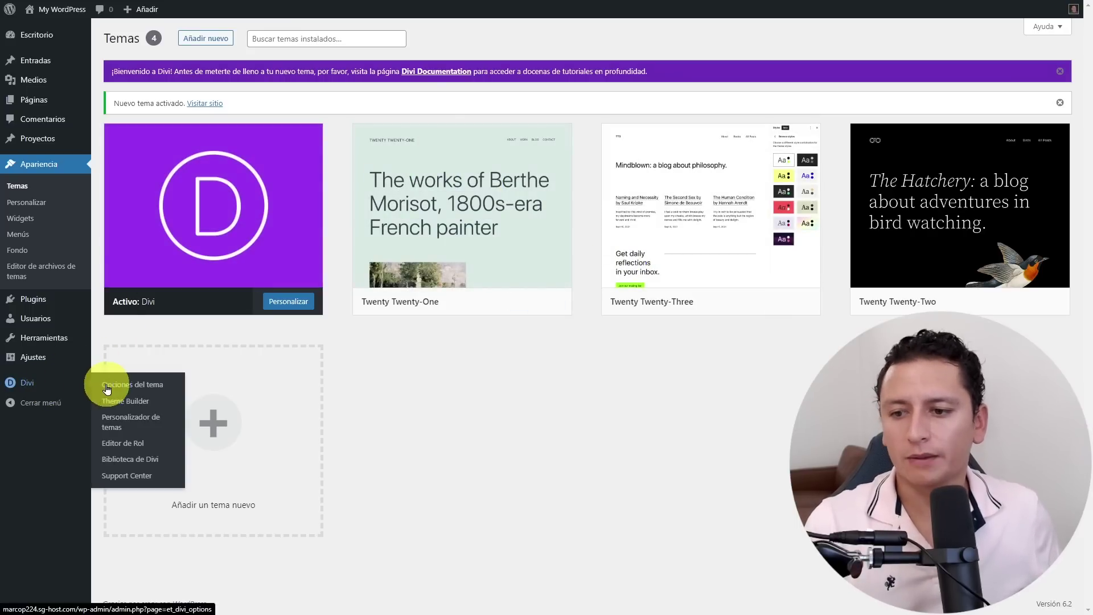
{"action": "left_click", "coordinate": [125, 386]}
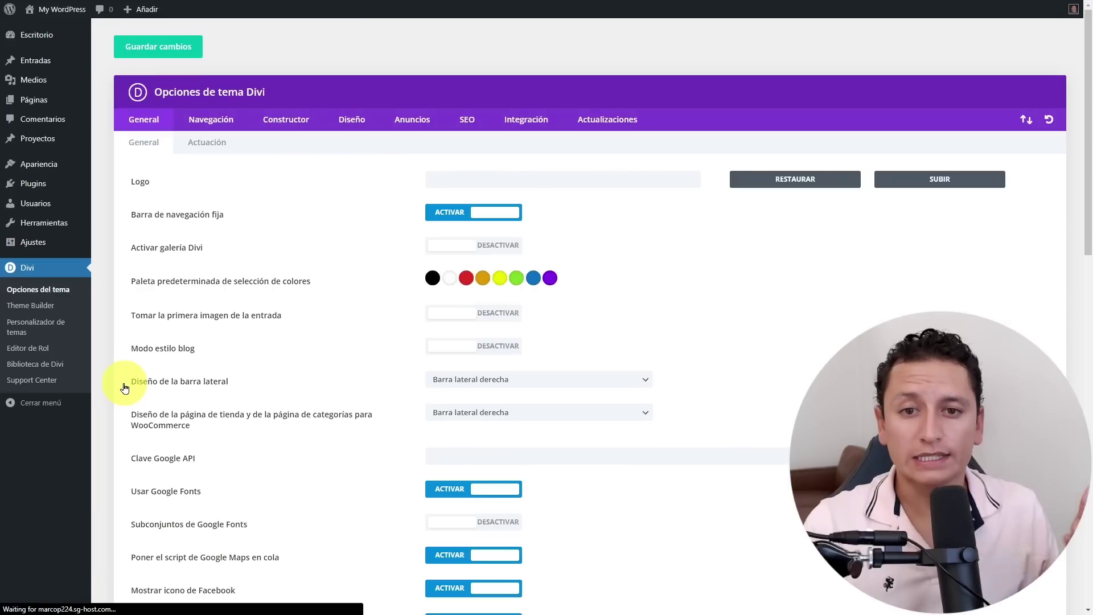
Get the API key from the Elegant Themes account, enter it with the account username in Divi's update settings, and save the changes.
{"action": "left_click", "coordinate": [599, 131]}
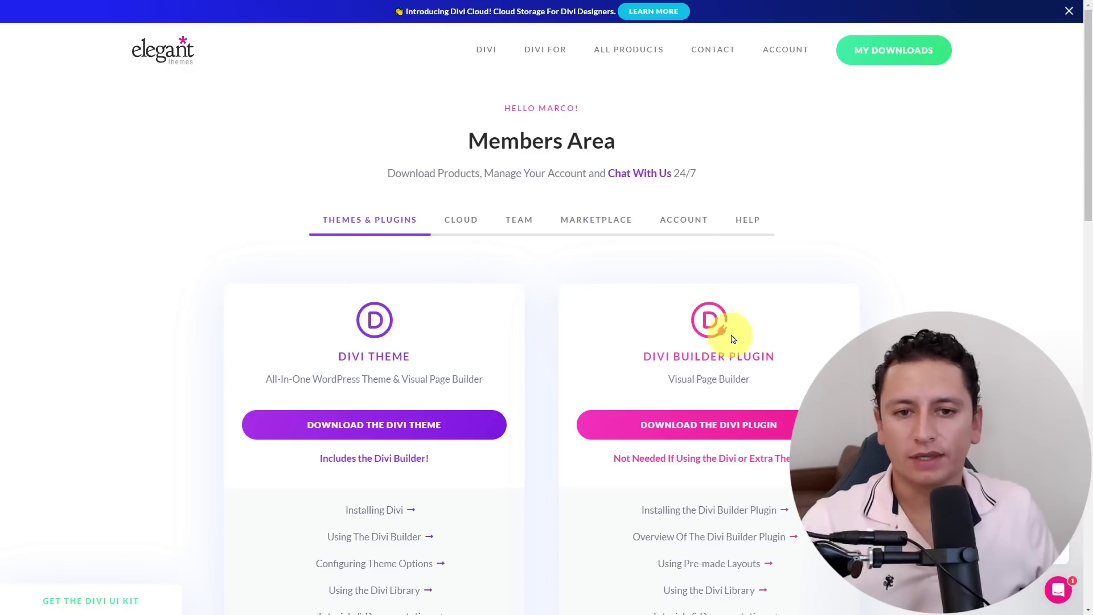
{"action": "left_click", "coordinate": [684, 224]}
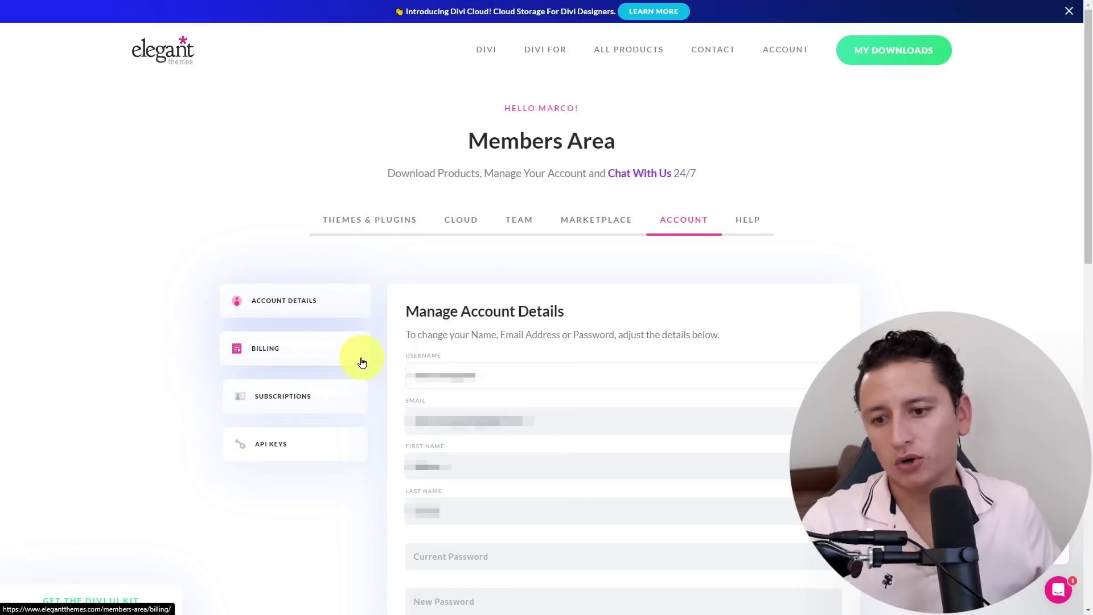
{"action": "left_click", "coordinate": [273, 451]}
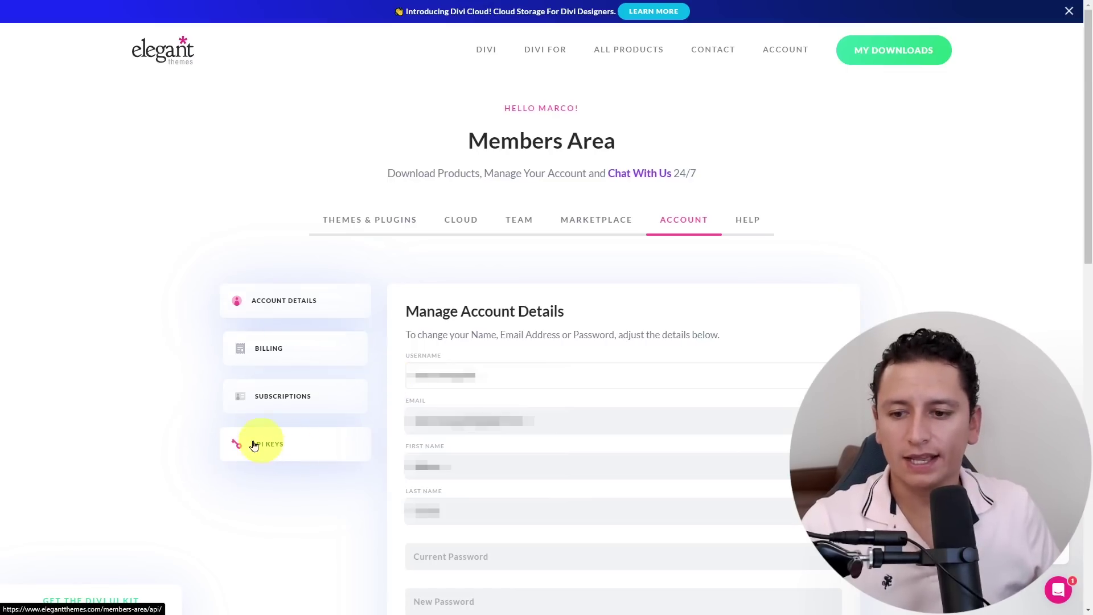
{"action": "scroll", "coordinate": [666, 337], "scroll_direction": "down", "scroll_amount": 5}
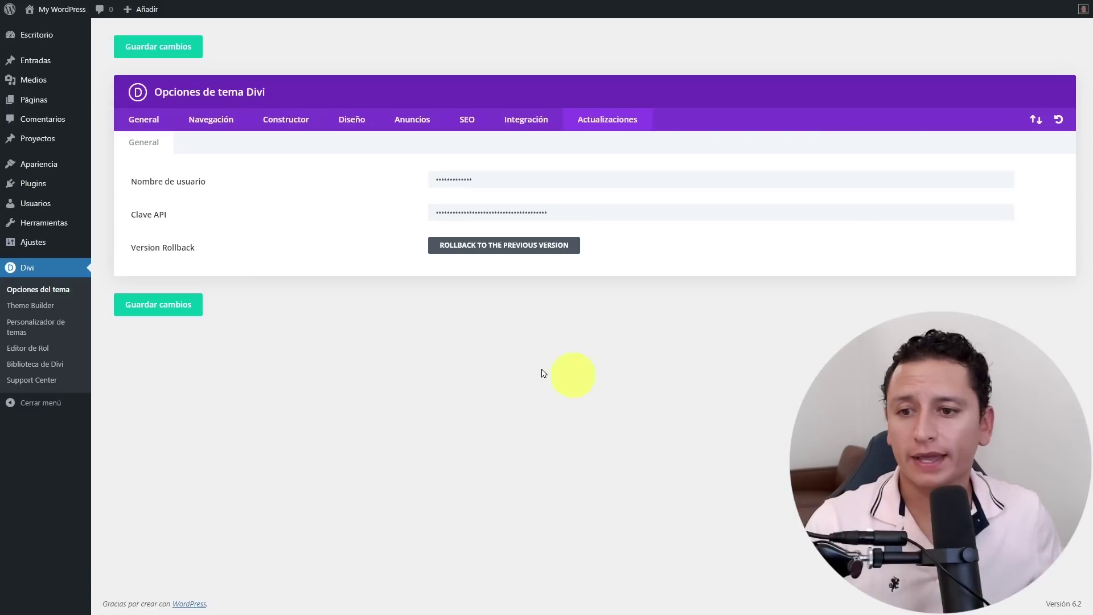
{"action": "left_click", "coordinate": [179, 310]}
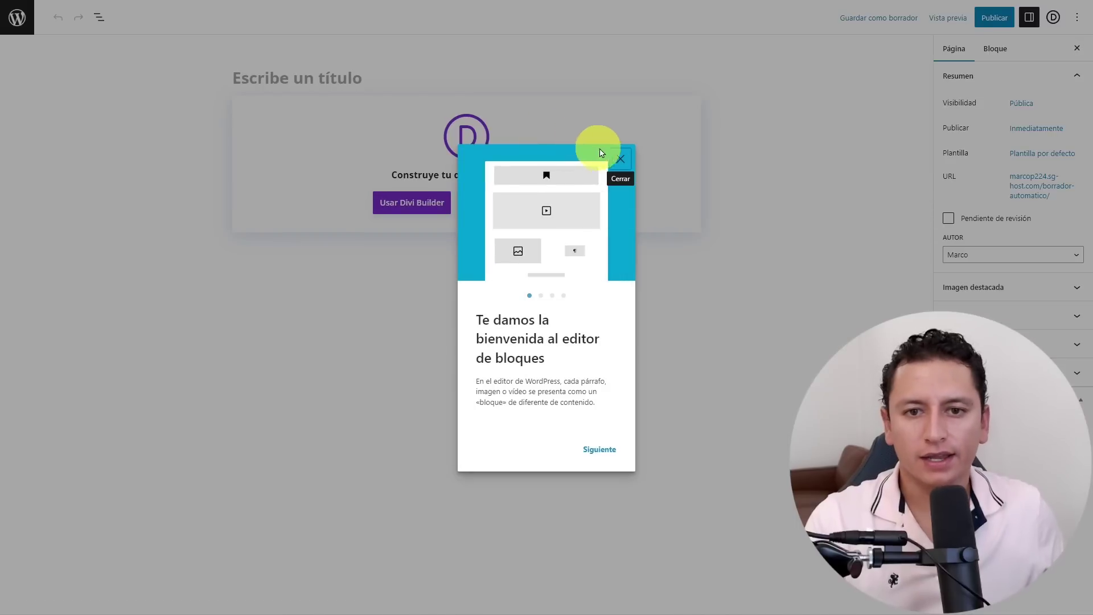
Dismiss the block editor welcome guide, title the new page "Inicio" and publish it.
{"action": "left_click", "coordinate": [619, 159]}
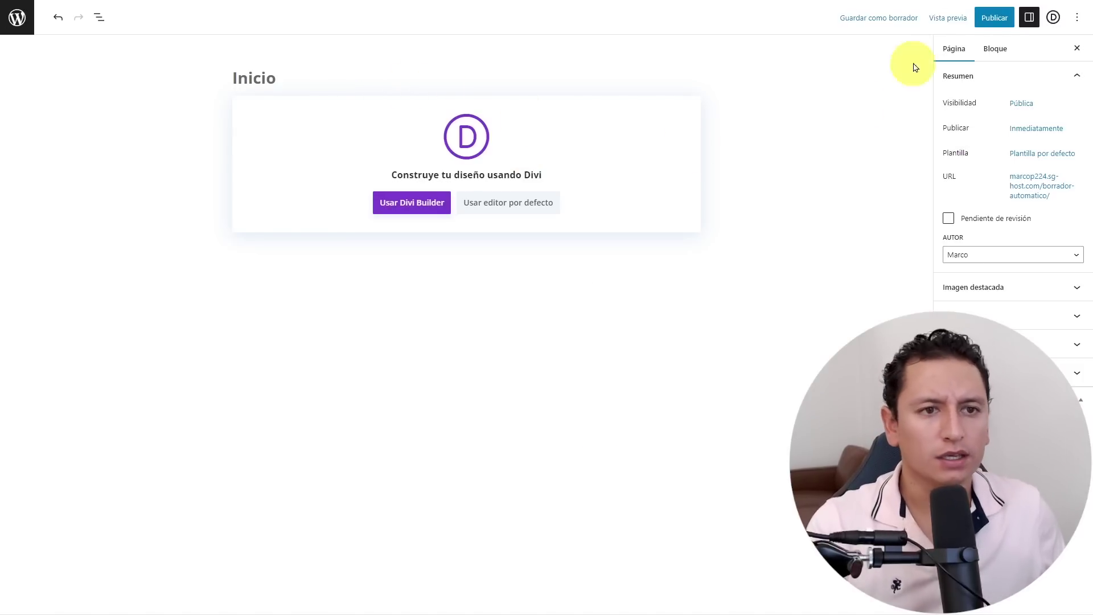
{"action": "left_click", "coordinate": [994, 18]}
{"action": "left_click", "coordinate": [976, 26]}
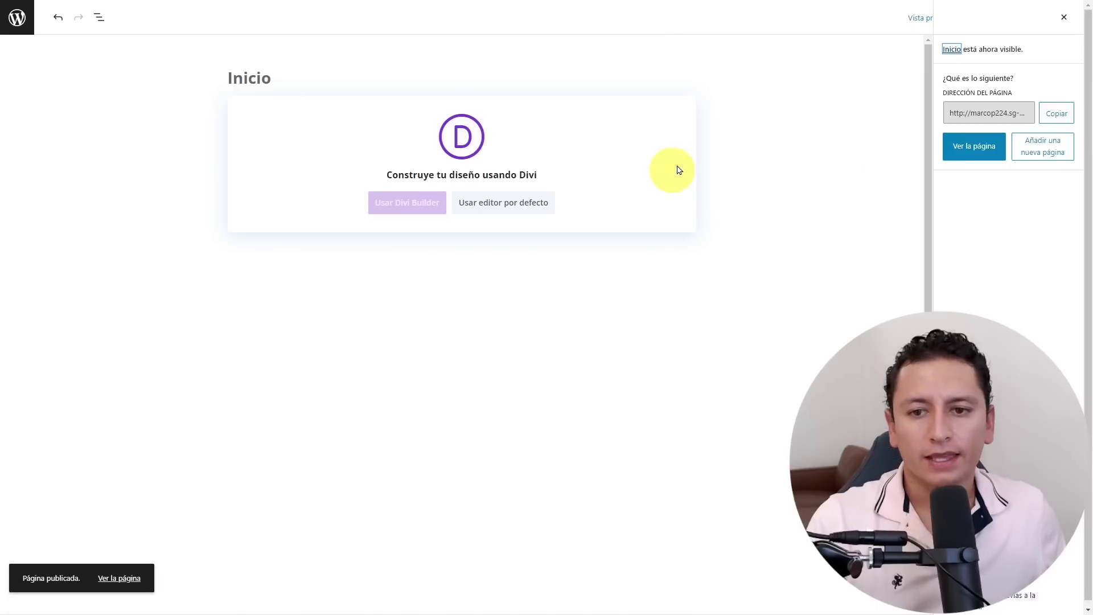
{"action": "left_click", "coordinate": [1060, 21]}
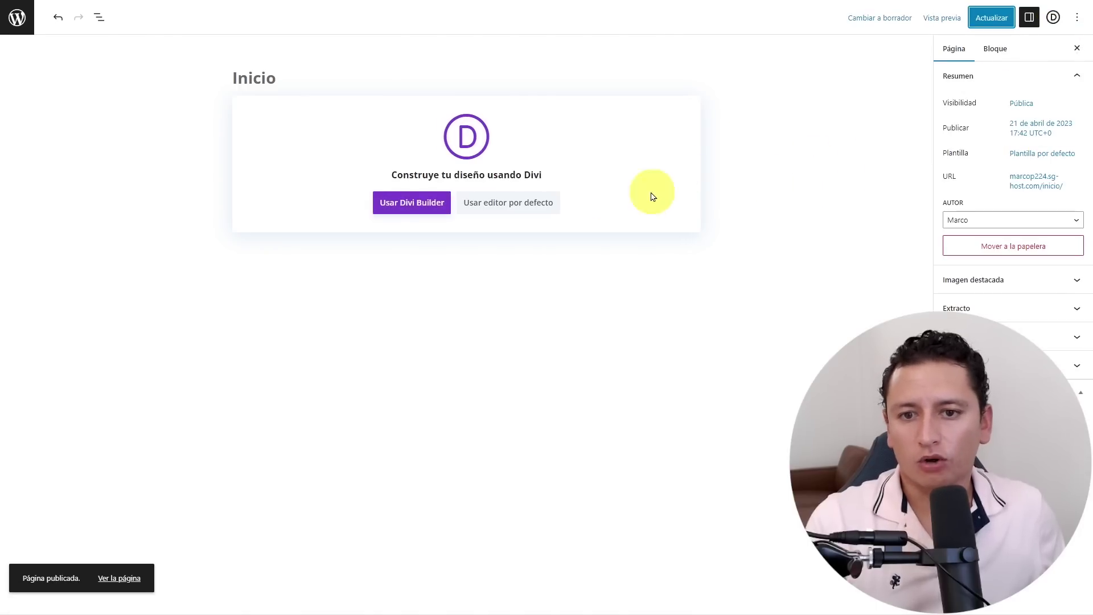
Start building the Inicio page with Divi Builder and open the library of predefined layouts.
{"action": "left_click", "coordinate": [419, 207]}
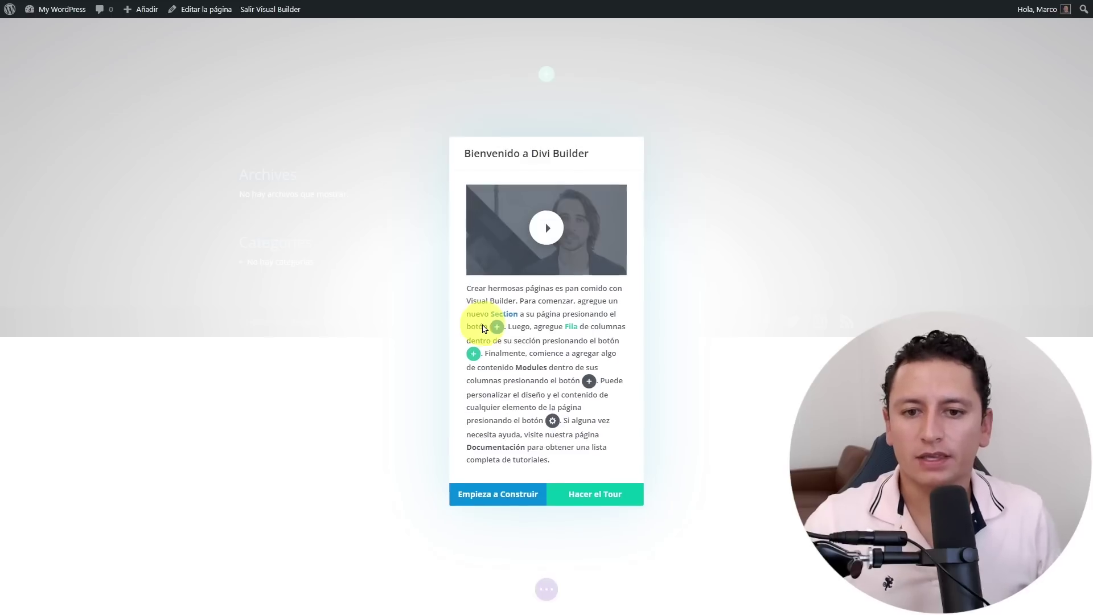
{"action": "left_click", "coordinate": [511, 493]}
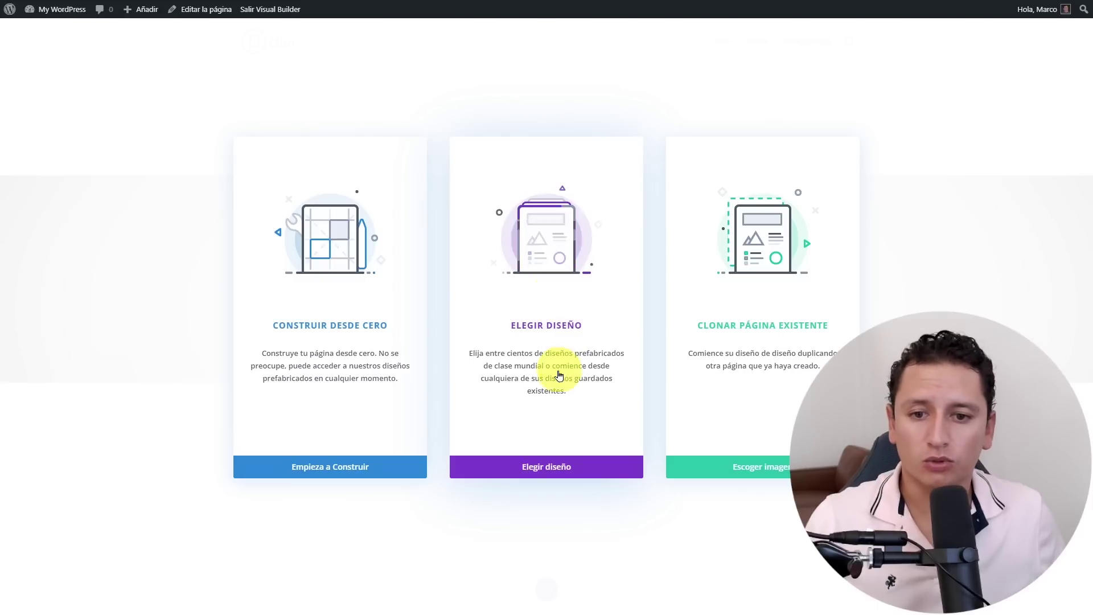
{"action": "left_click", "coordinate": [573, 339]}
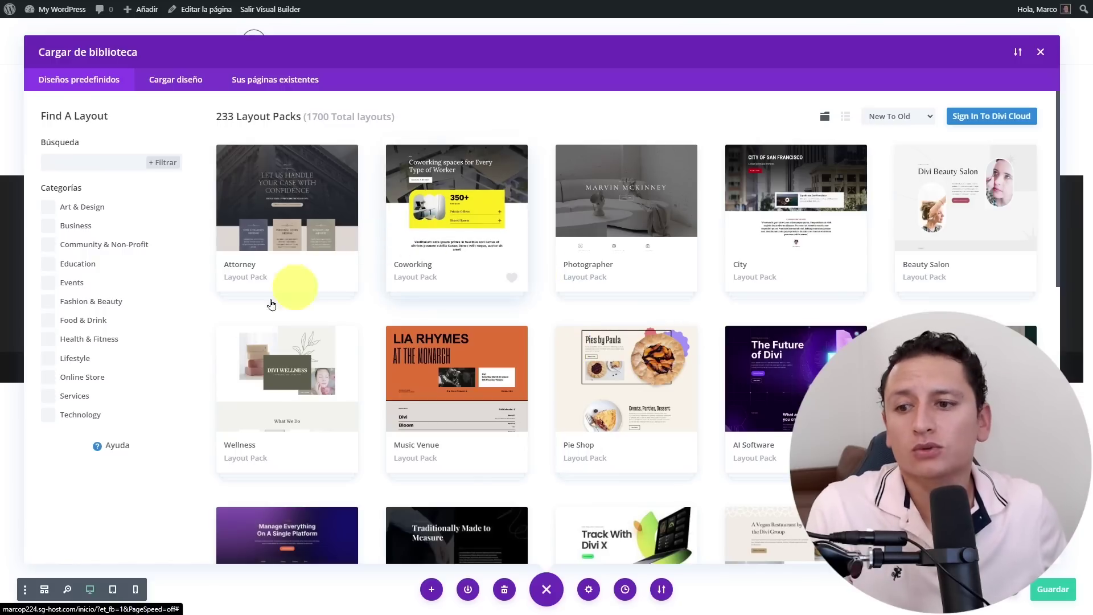
Filter the layout packs by Health & Fitness and preview the Fitness Coach pack.
{"action": "left_click", "coordinate": [49, 344]}
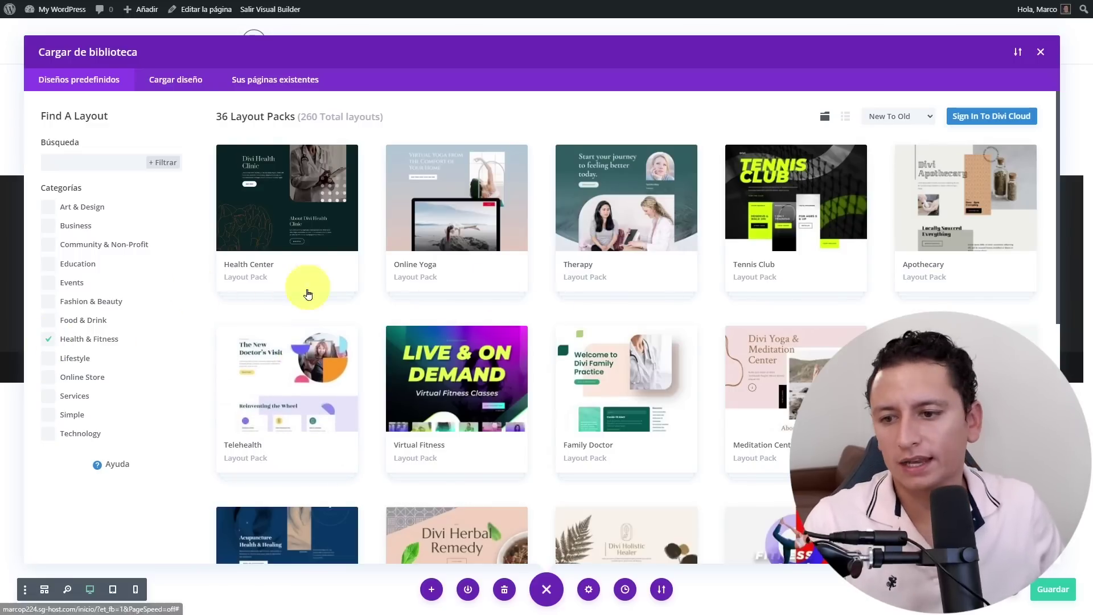
{"action": "scroll", "coordinate": [719, 370], "scroll_direction": "down", "scroll_amount": 2}
{"action": "scroll", "coordinate": [719, 370], "scroll_direction": "down", "scroll_amount": 4}
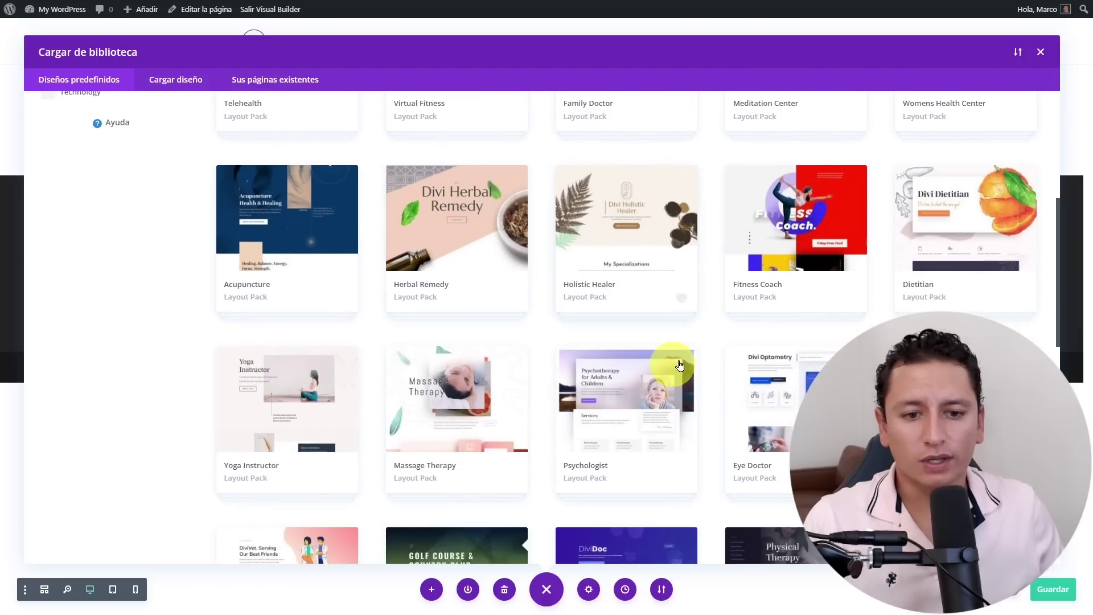
{"action": "left_click", "coordinate": [784, 212]}
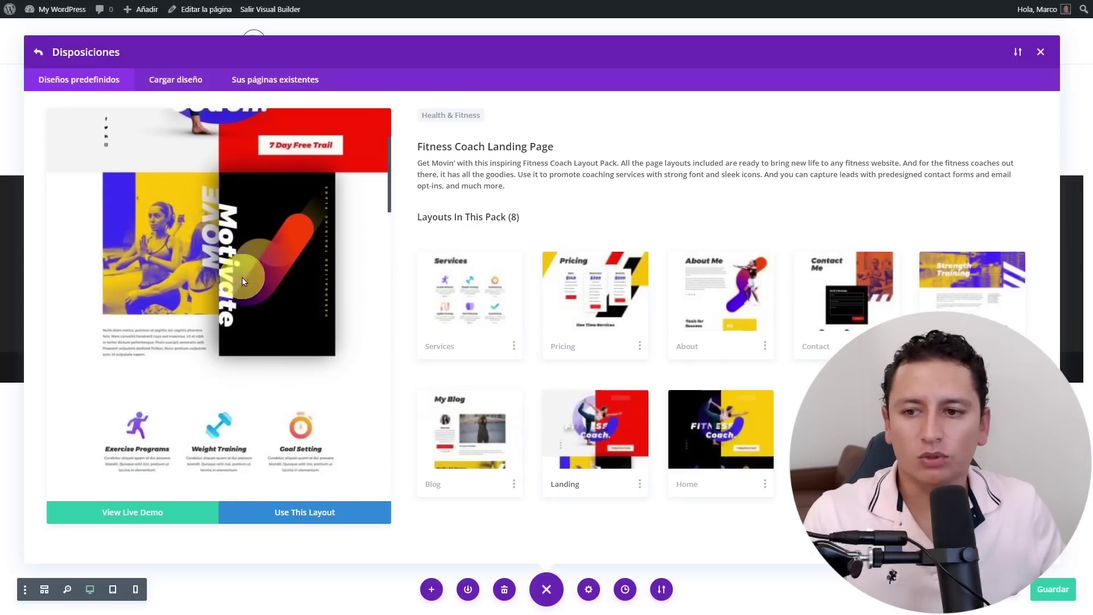
{"action": "left_click", "coordinate": [1039, 50]}
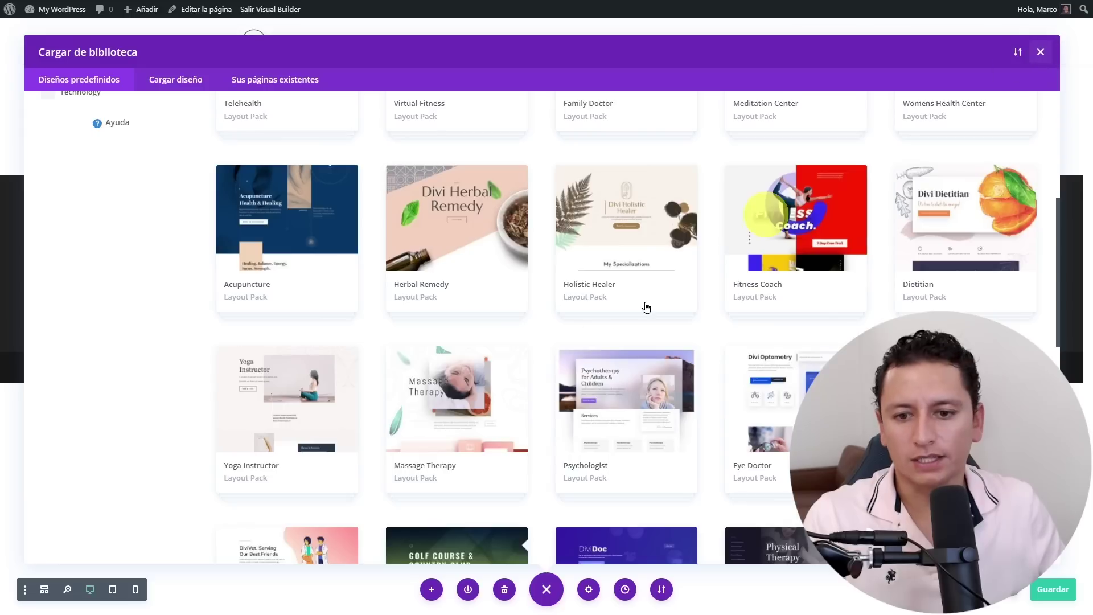
{"action": "scroll", "coordinate": [513, 306], "scroll_direction": "down", "scroll_amount": 3}
{"action": "scroll", "coordinate": [465, 306], "scroll_direction": "up", "scroll_amount": 6}
{"action": "scroll", "coordinate": [464, 306], "scroll_direction": "up", "scroll_amount": 3}
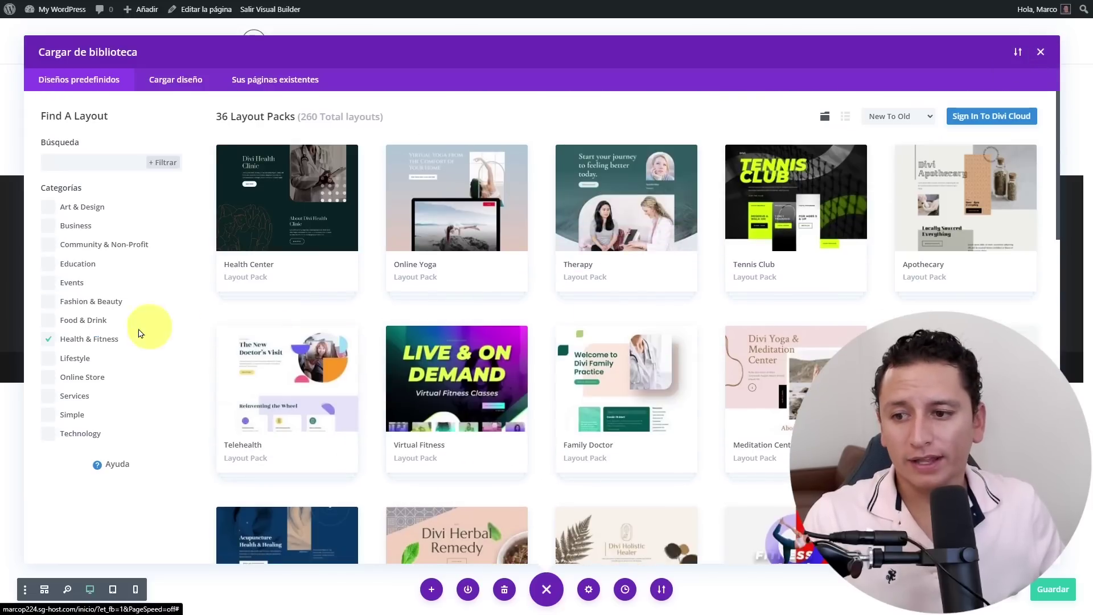
Clear the Health & Fitness filter, preview the SaaS Product layout pack, and leave the library without using a layout.
{"action": "left_click", "coordinate": [48, 339]}
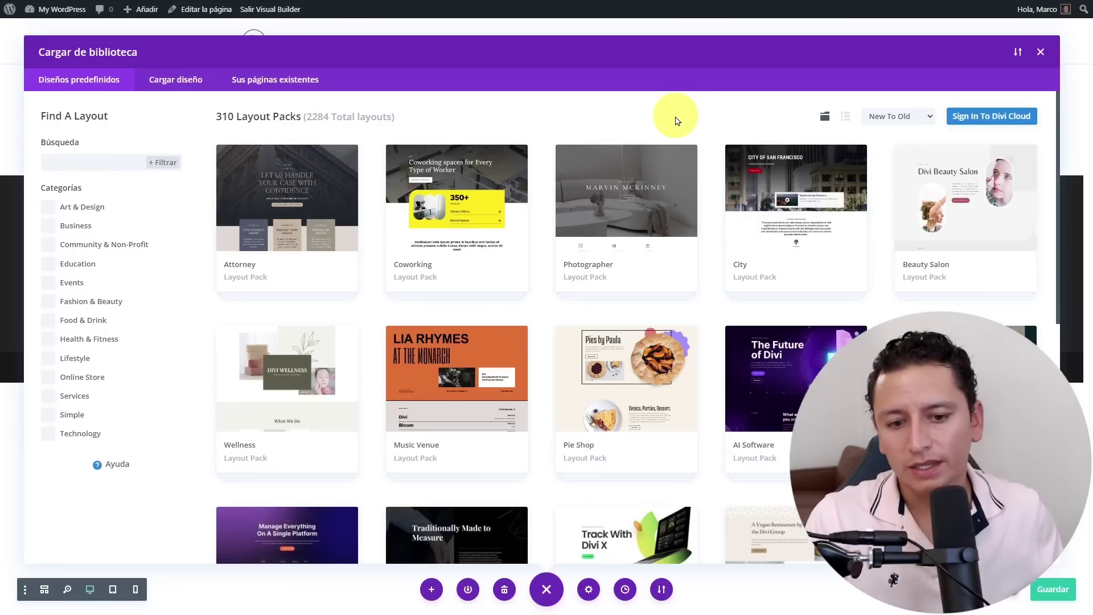
{"action": "scroll", "coordinate": [640, 215], "scroll_direction": "down", "scroll_amount": 4}
{"action": "left_click", "coordinate": [638, 328]}
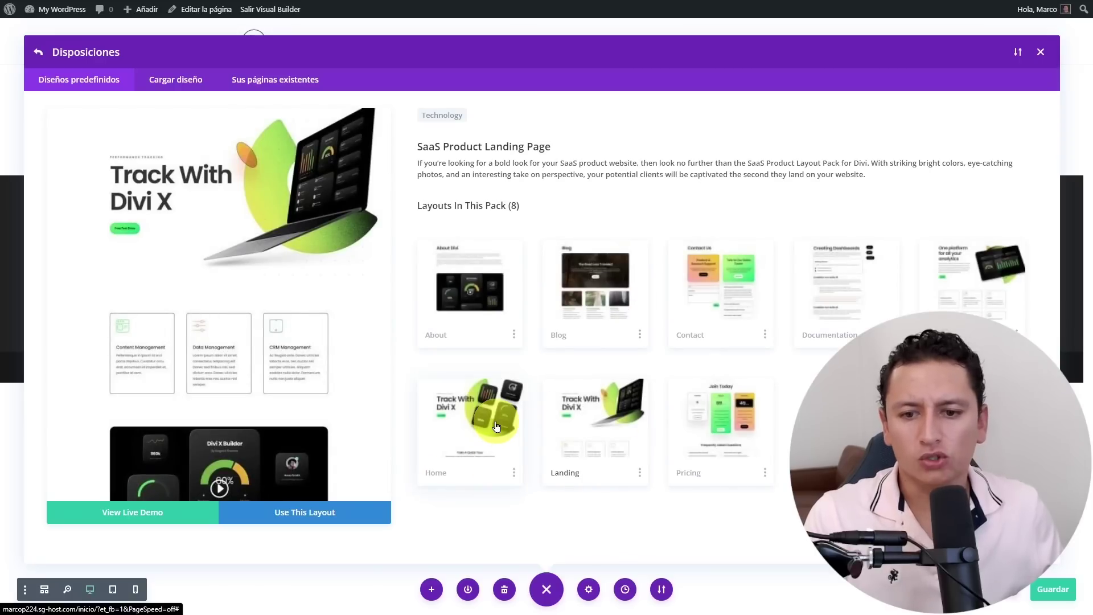
{"action": "scroll", "coordinate": [274, 390], "scroll_direction": "down", "scroll_amount": 5}
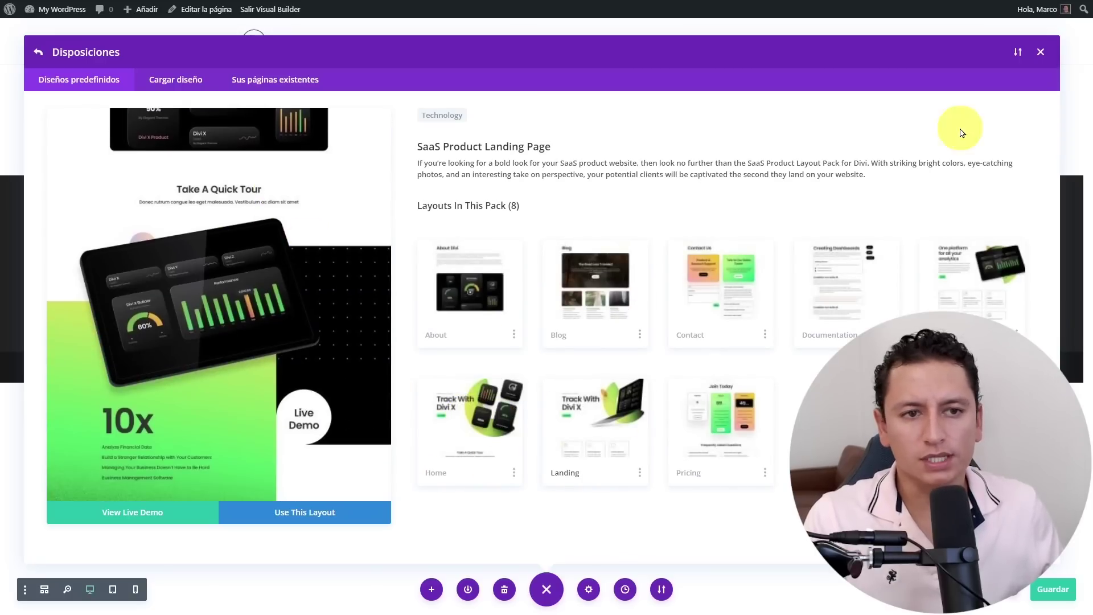
{"action": "left_click", "coordinate": [1041, 52]}
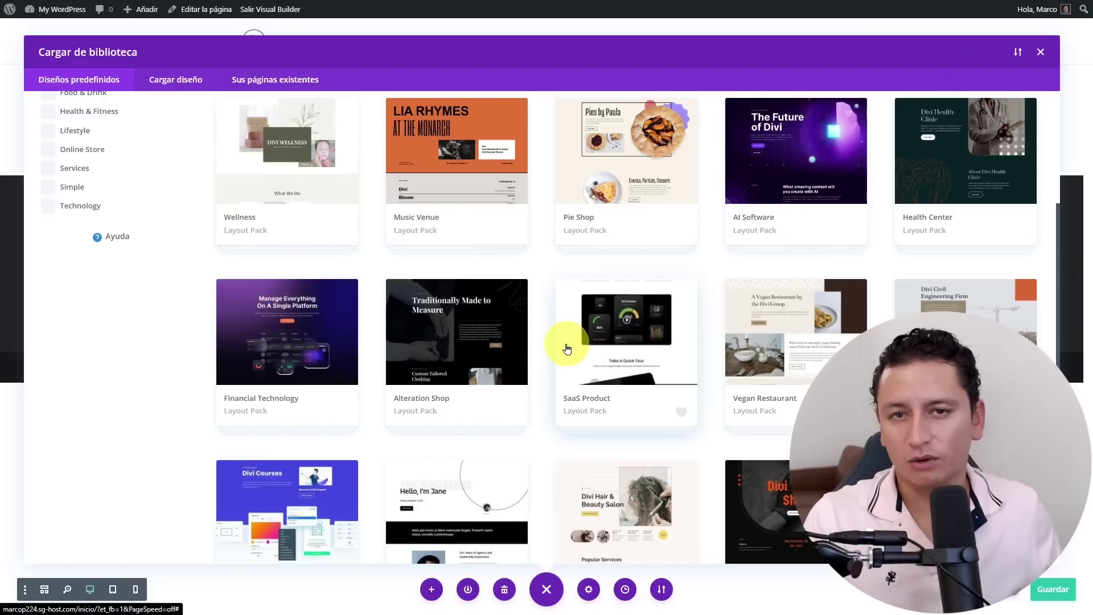
{"action": "scroll", "coordinate": [552, 330], "scroll_direction": "up", "scroll_amount": 5}
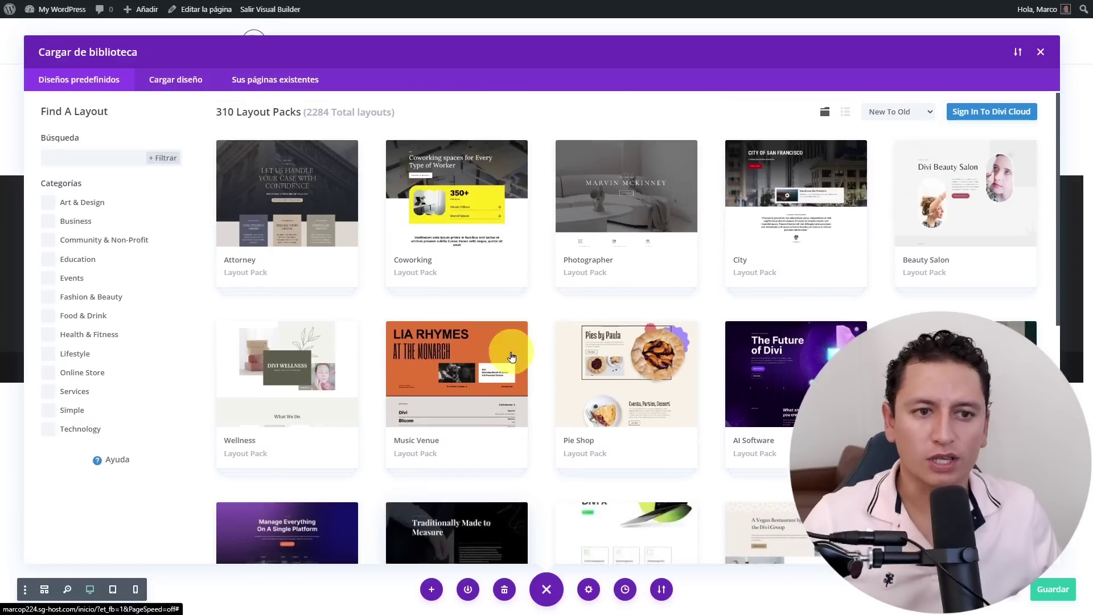
{"action": "left_click", "coordinate": [1041, 51]}
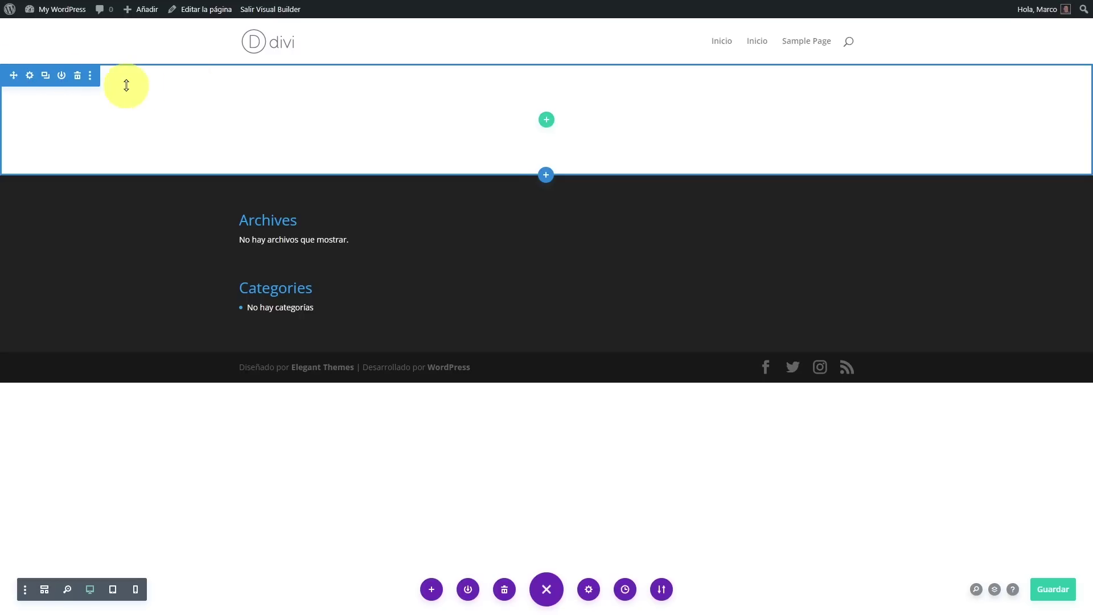
Insert a row with two equal columns into the empty section, without choosing a module yet.
{"action": "left_click", "coordinate": [547, 121]}
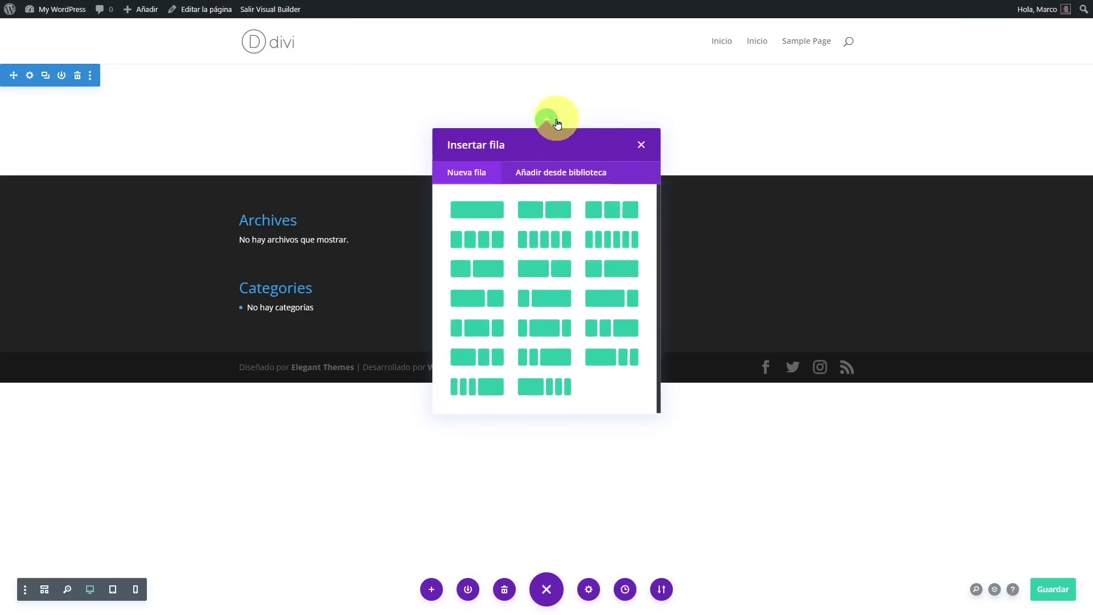
{"action": "left_click", "coordinate": [554, 213]}
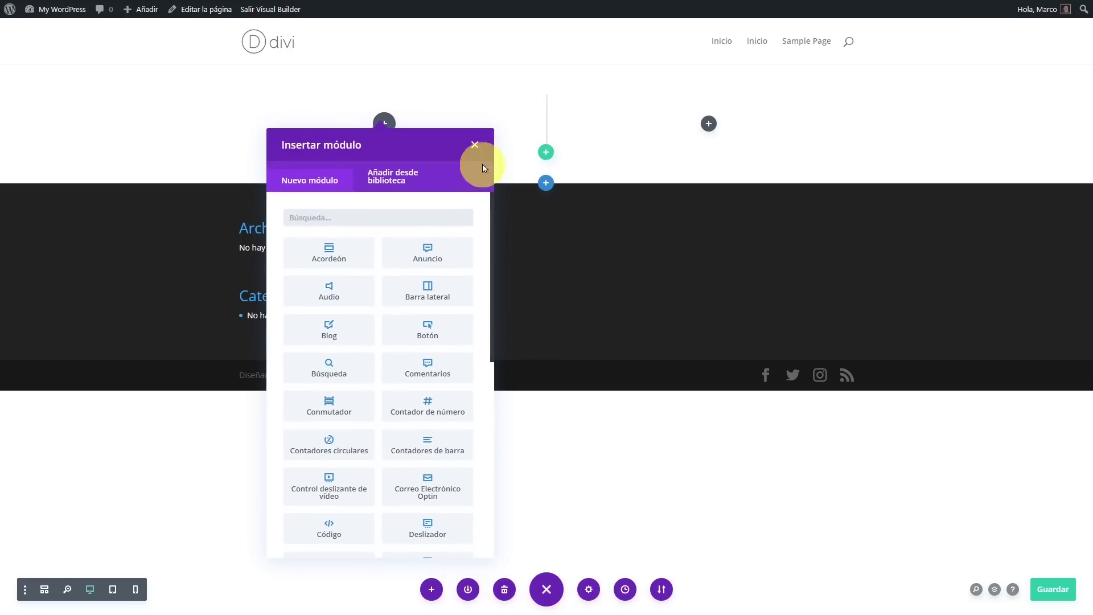
{"action": "left_click", "coordinate": [480, 145]}
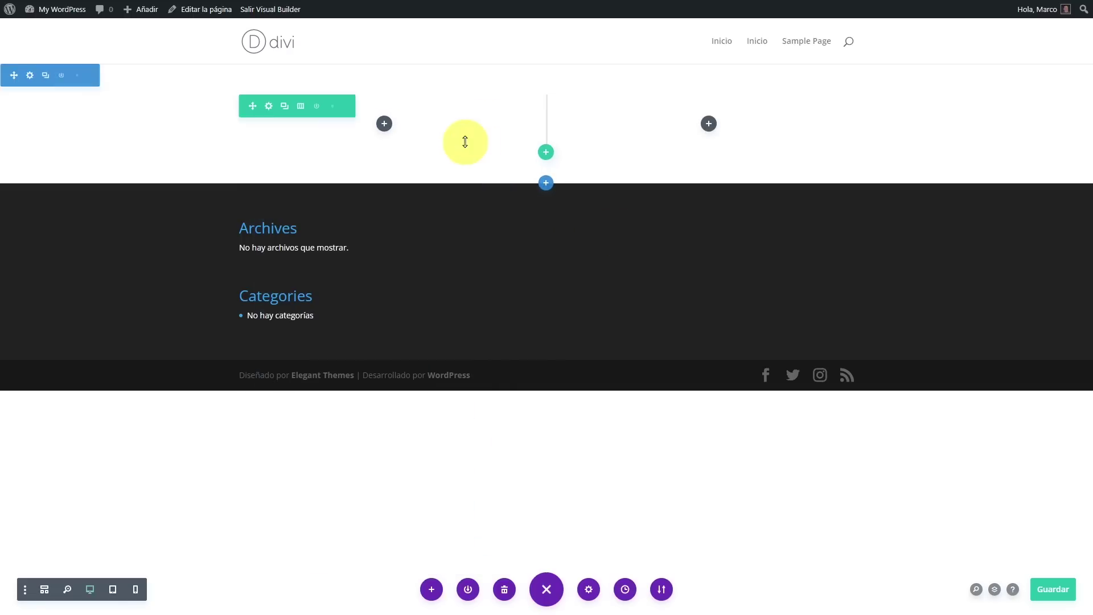
Add a Text module with its placeholder content to the row's first column and save the page.
{"action": "left_click", "coordinate": [385, 124]}
{"action": "type", "text": "text"}
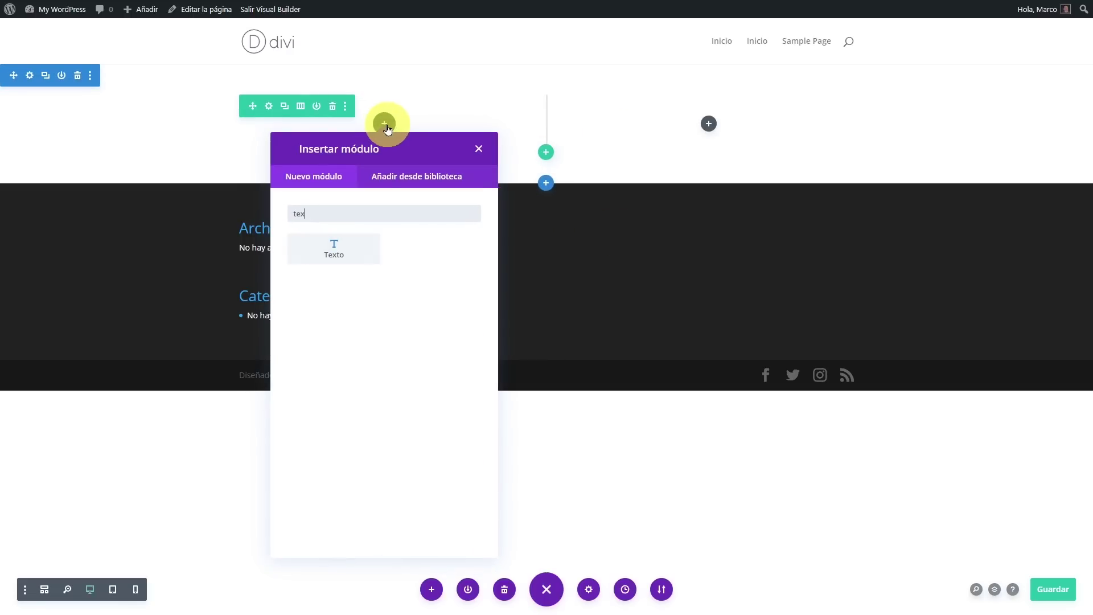
{"action": "left_click", "coordinate": [342, 249]}
{"action": "left_click_drag", "start_coordinate": [135, 49], "coordinate": [888, 94]}
{"action": "left_click_drag", "start_coordinate": [1000, 368], "coordinate": [1026, 464]}
{"action": "left_click_drag", "start_coordinate": [911, 142], "coordinate": [947, 137]}
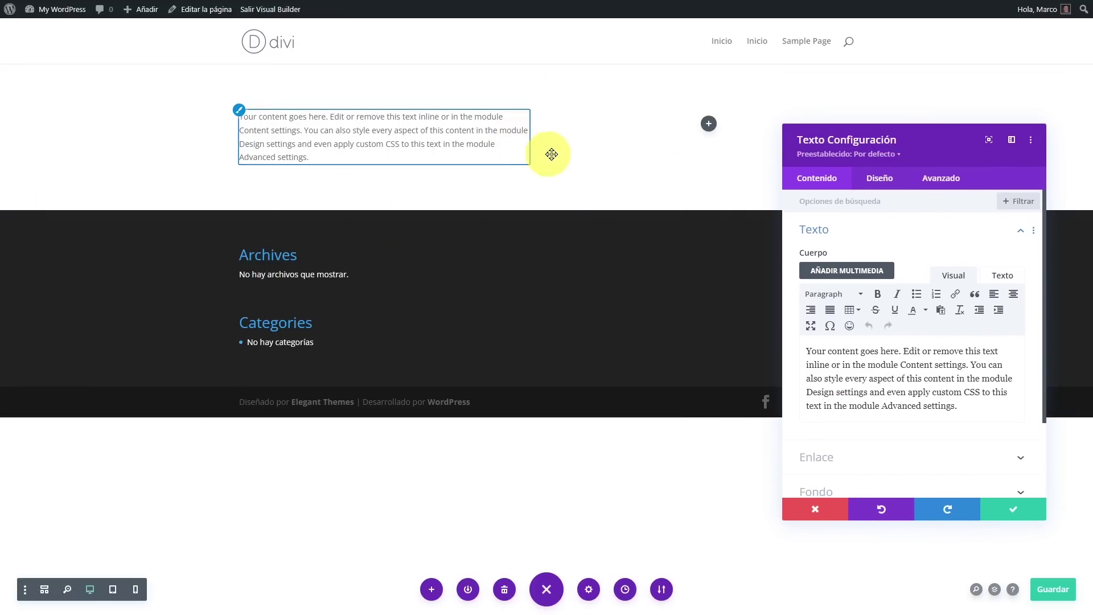
{"action": "left_click_drag", "start_coordinate": [918, 143], "coordinate": [925, 134]}
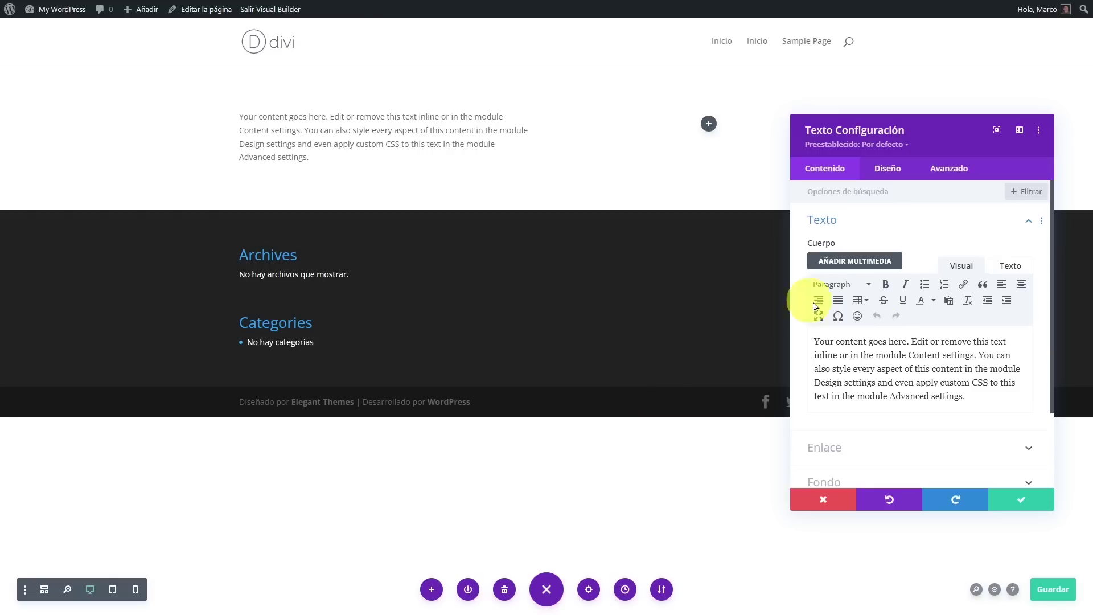
{"action": "left_click_drag", "start_coordinate": [923, 130], "coordinate": [912, 96]}
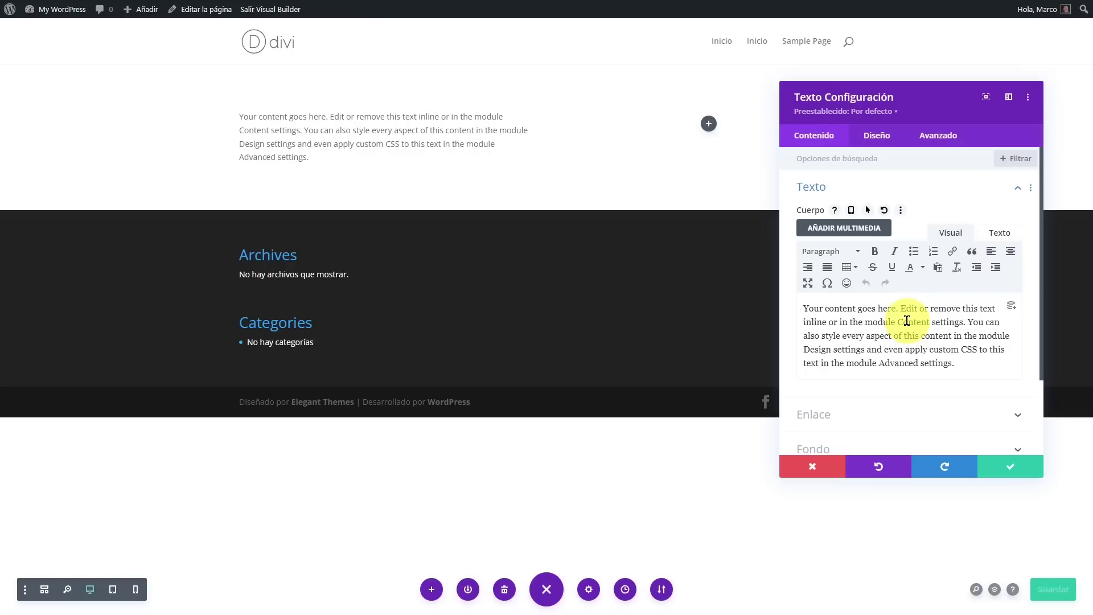
{"action": "left_click", "coordinate": [1007, 468]}
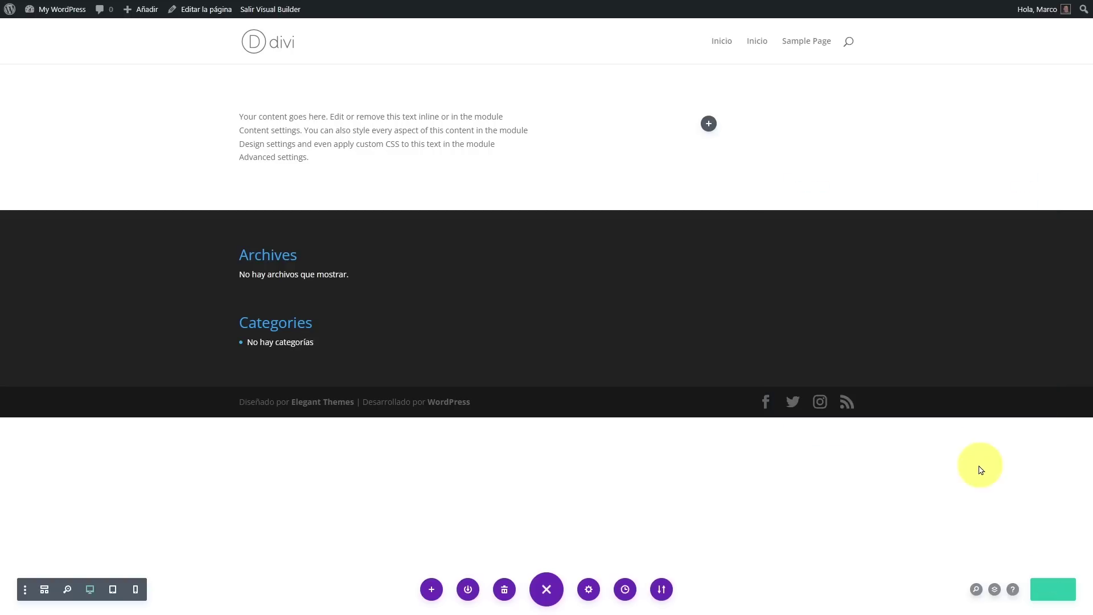
{"action": "left_click", "coordinate": [1065, 591]}
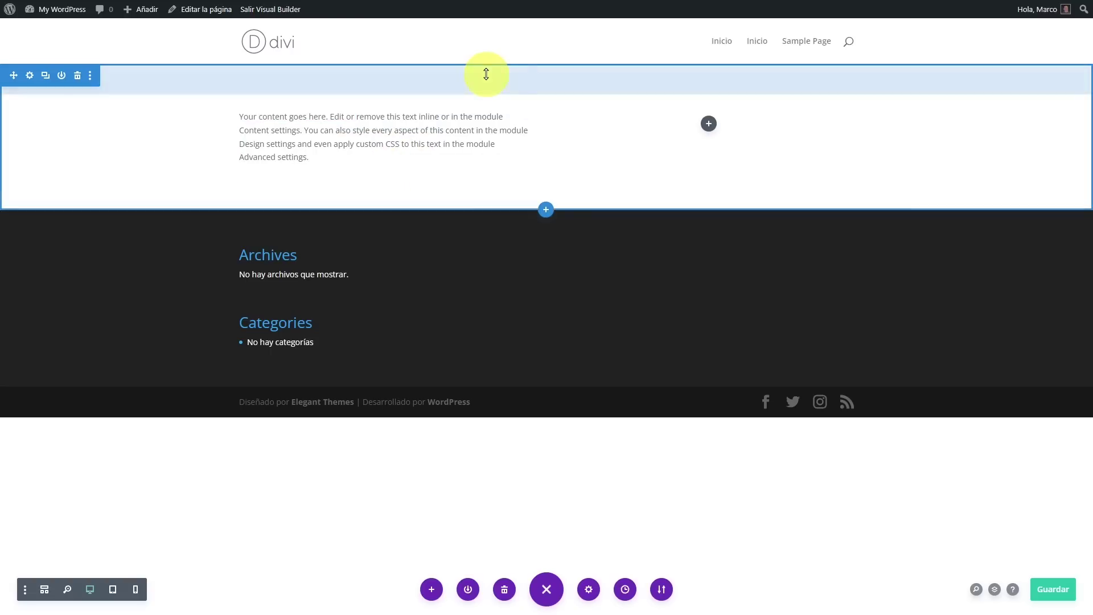
Set the section's top padding to 10vw and bottom padding to 1vw, and save the section settings.
{"action": "left_click", "coordinate": [29, 76]}
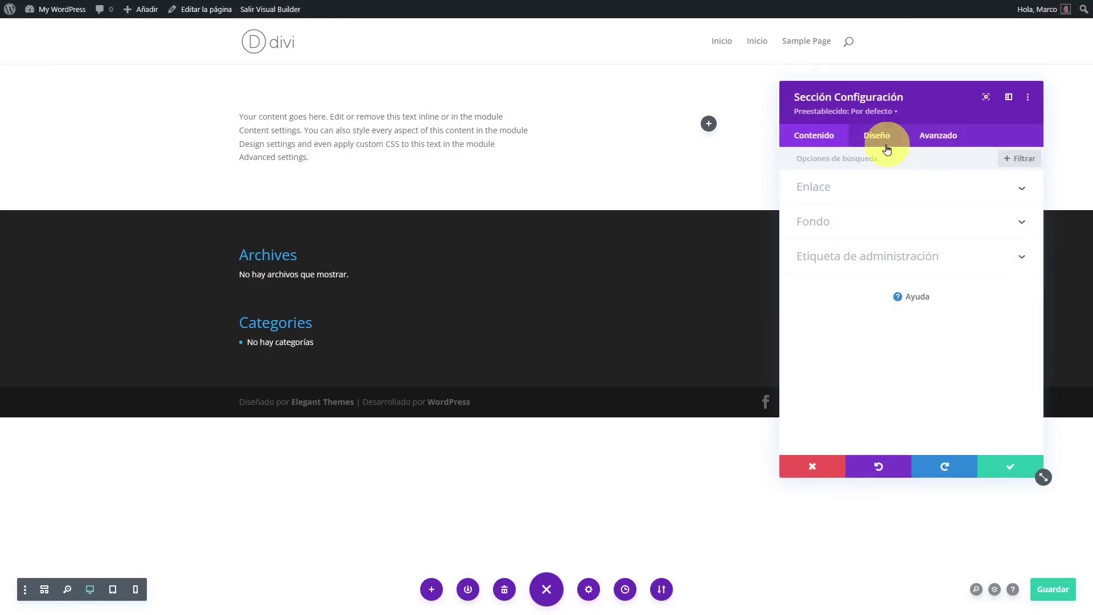
{"action": "left_click", "coordinate": [878, 142]}
{"action": "left_click", "coordinate": [901, 292]}
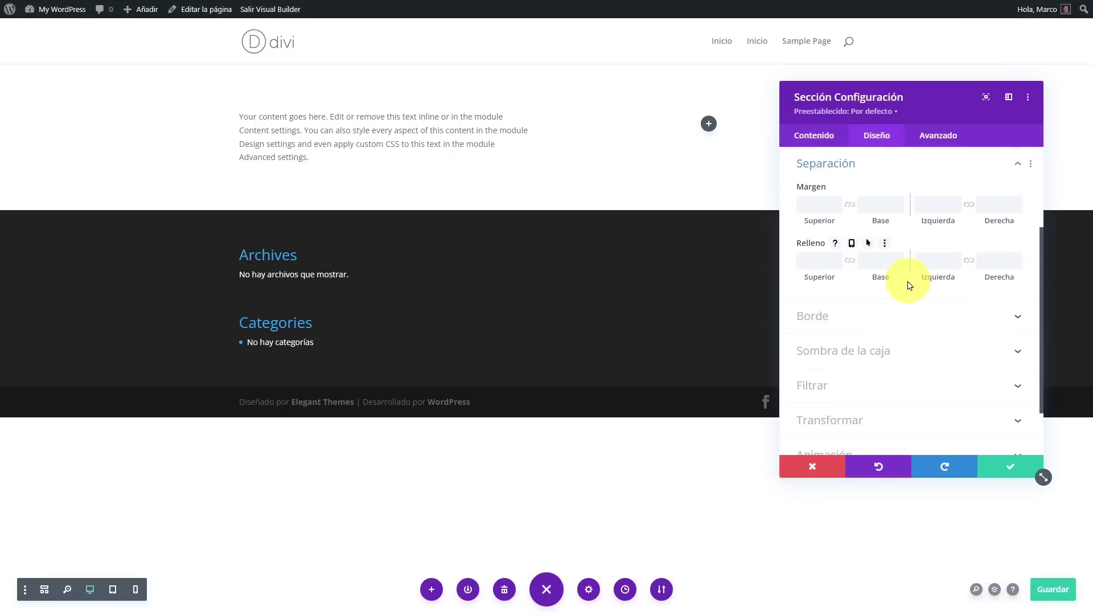
{"action": "type", "text": "10pxvw"}
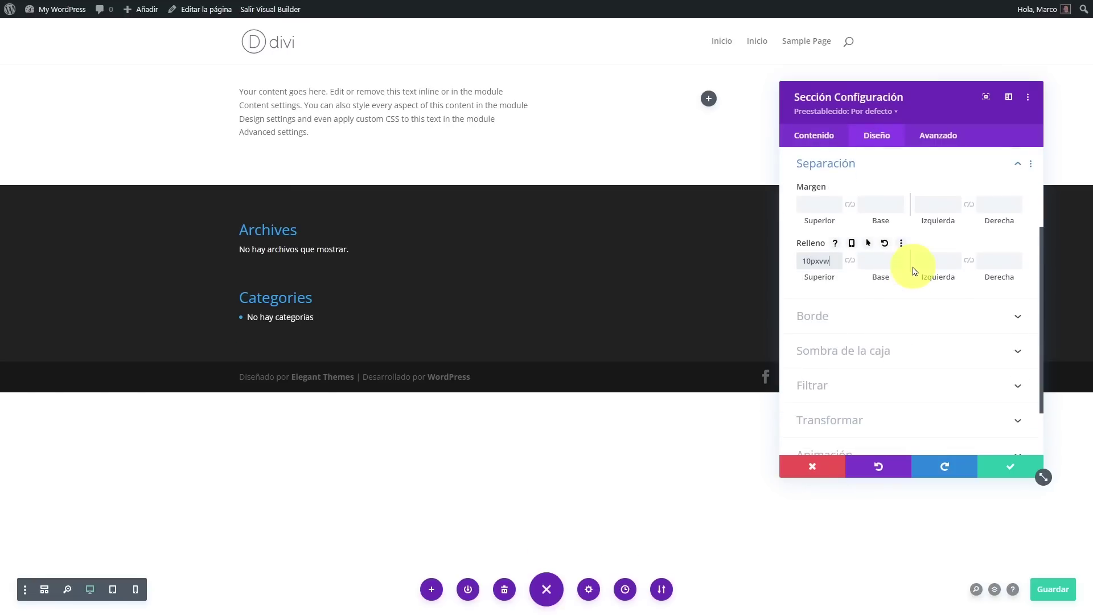
{"action": "key", "text": "BackSpace"}
{"action": "key", "text": "BackSpace"}
{"action": "key", "text": "BackSpace"}
{"action": "key", "text": "BackSpace"}
{"action": "type", "text": "vw"}
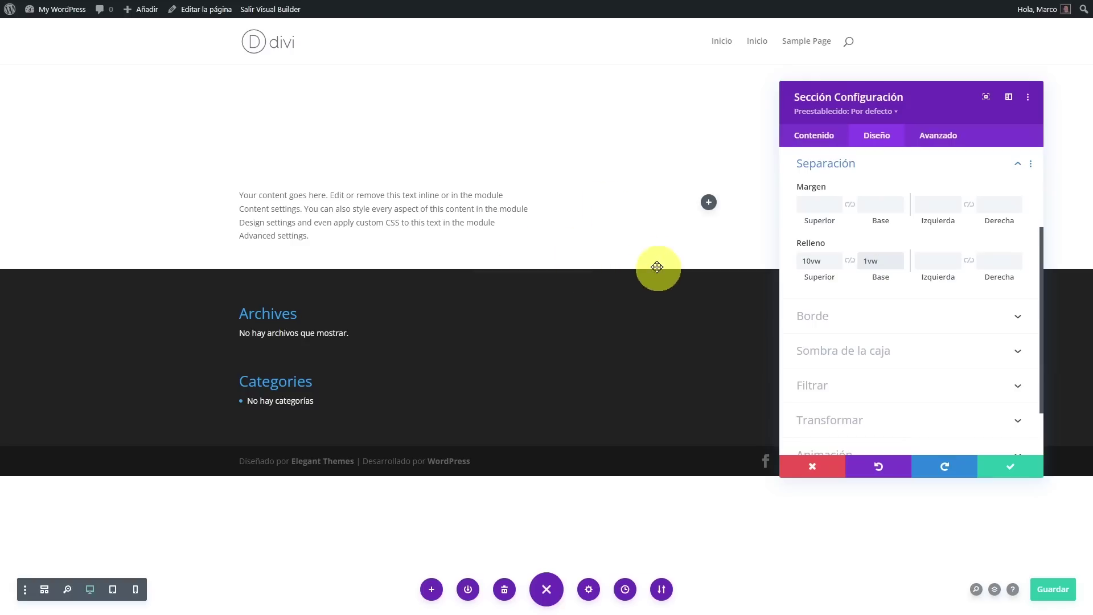
{"action": "left_click", "coordinate": [1019, 471]}
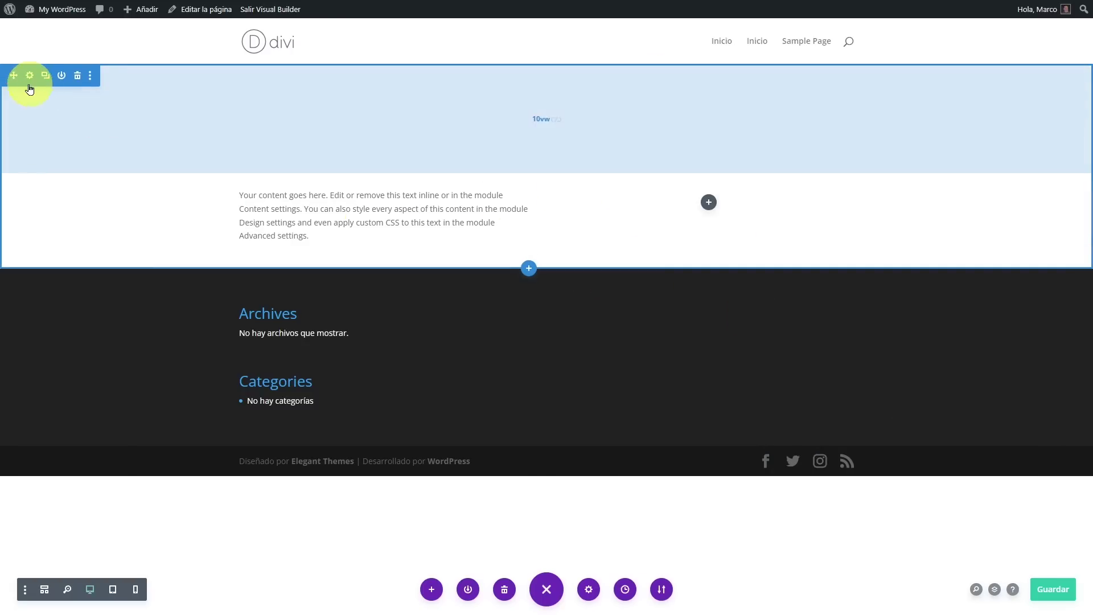
Add a gradient background to the section and set its first colour stop to #024f3e.
{"action": "left_click", "coordinate": [30, 79]}
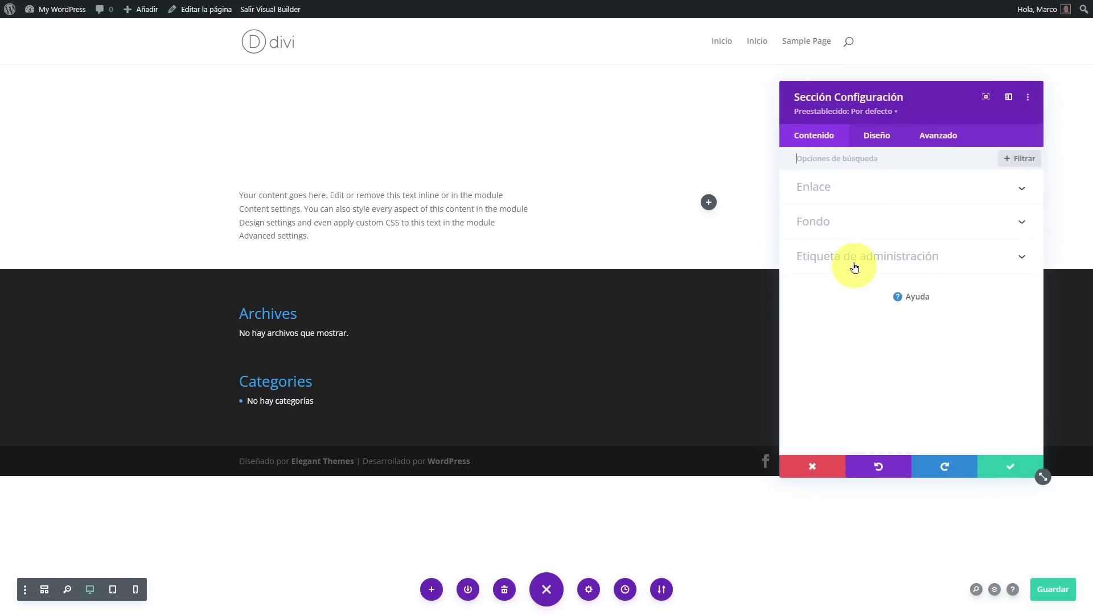
{"action": "left_click_drag", "start_coordinate": [932, 106], "coordinate": [888, 207]}
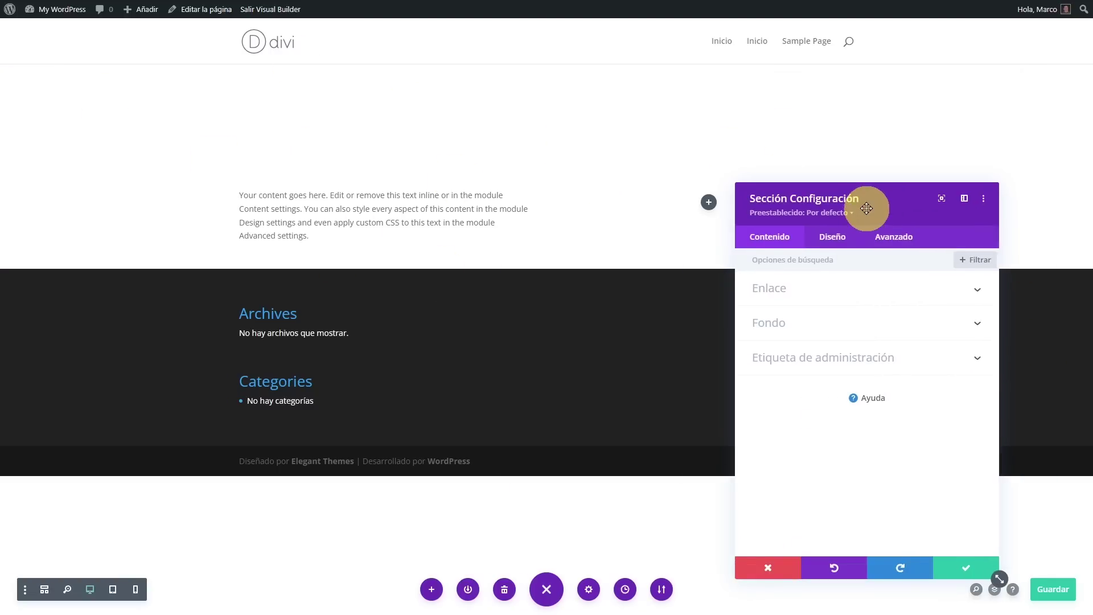
{"action": "left_click_drag", "start_coordinate": [871, 203], "coordinate": [888, 114]}
{"action": "left_click", "coordinate": [995, 239]}
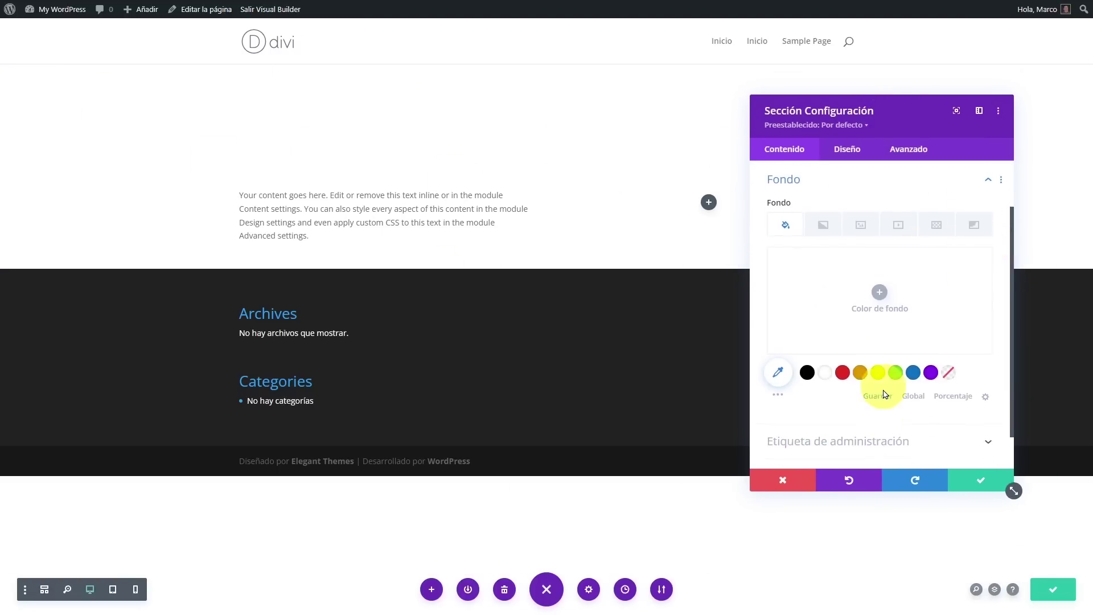
{"action": "left_click", "coordinate": [824, 226]}
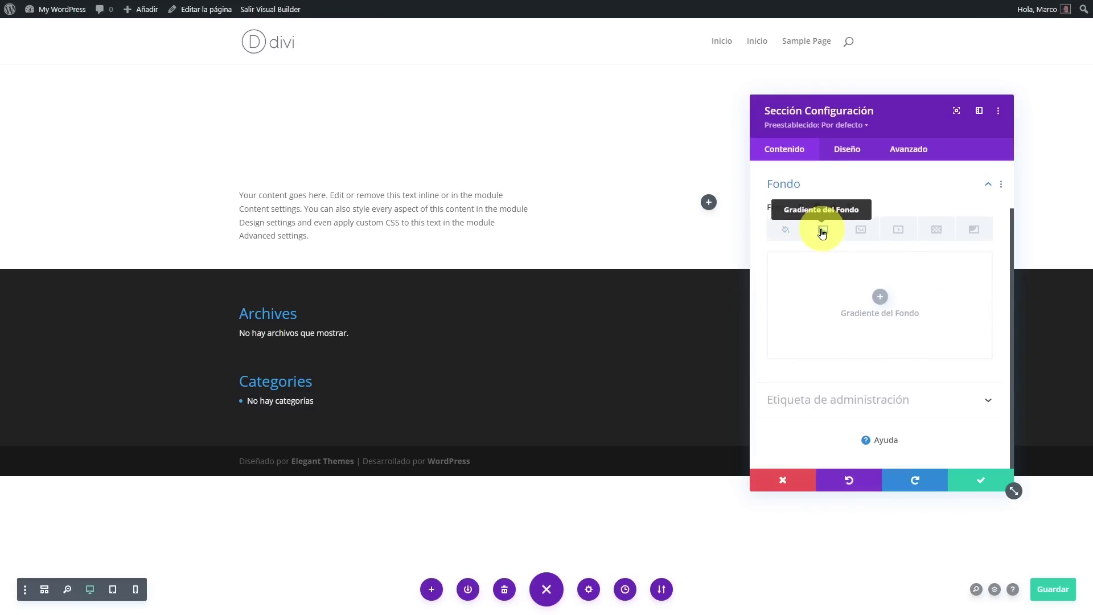
{"action": "left_click", "coordinate": [882, 297]}
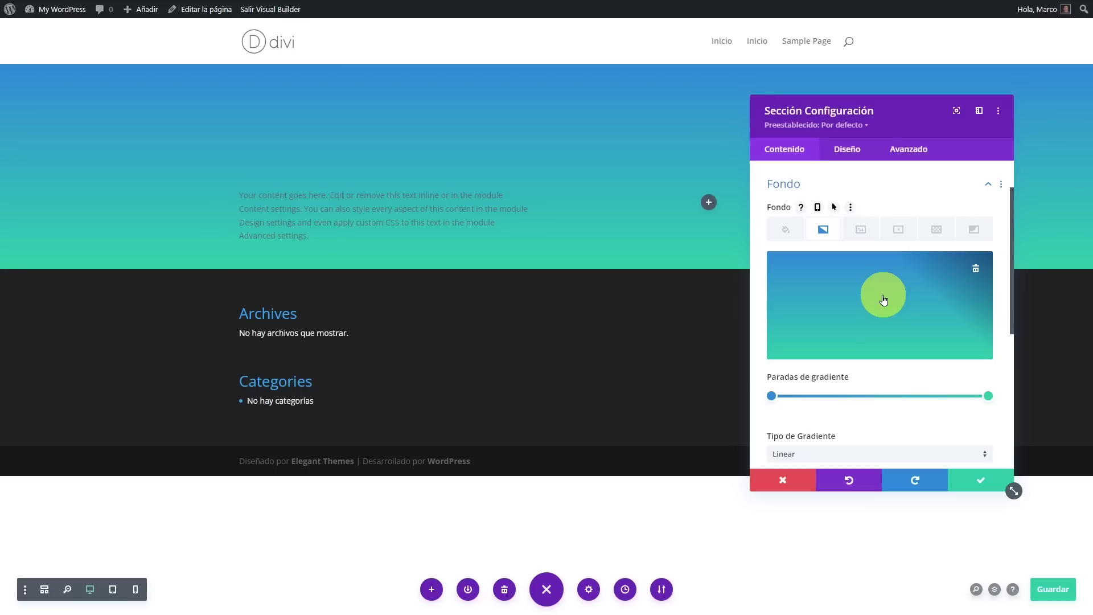
{"action": "left_click", "coordinate": [772, 396]}
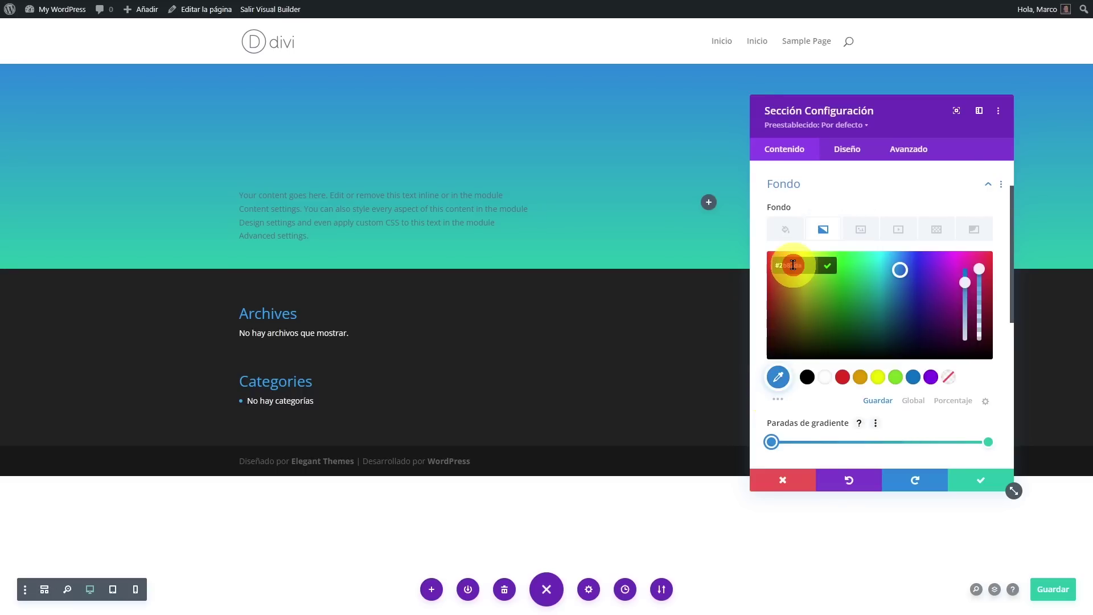
{"action": "left_click", "coordinate": [874, 329]}
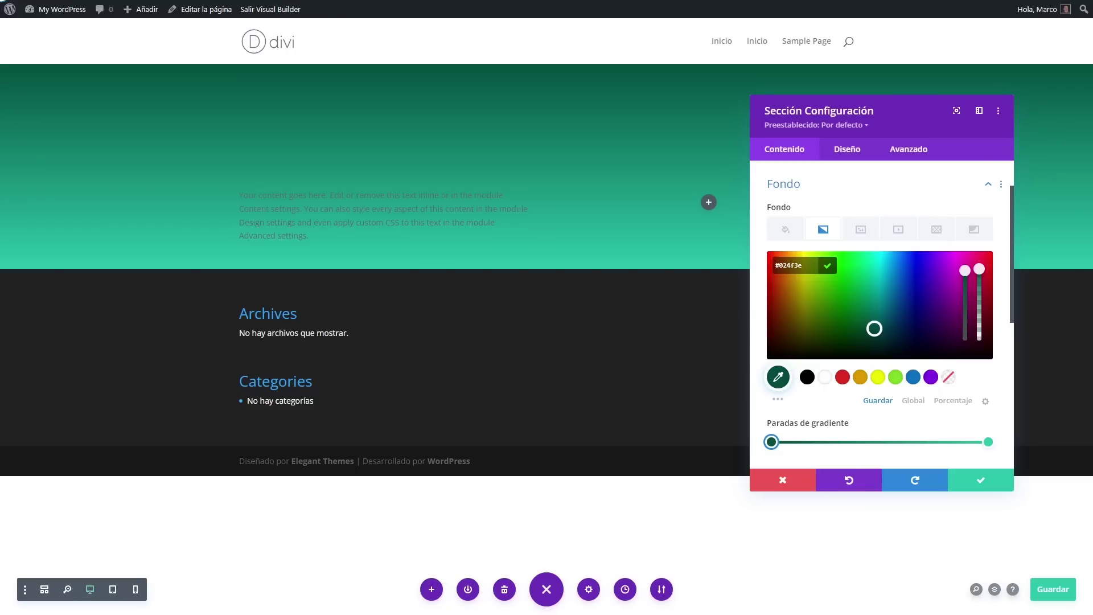
Set the end colour stop of the section's background gradient to #001610.
{"action": "left_click", "coordinate": [990, 446]}
{"action": "left_click", "coordinate": [792, 273]}
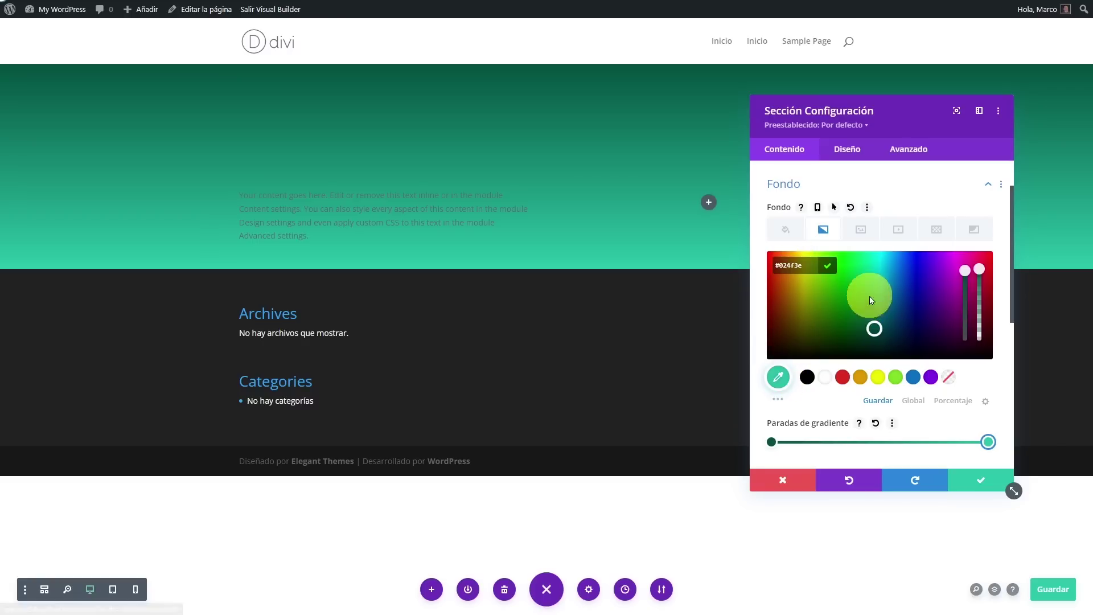
{"action": "left_click", "coordinate": [995, 370]}
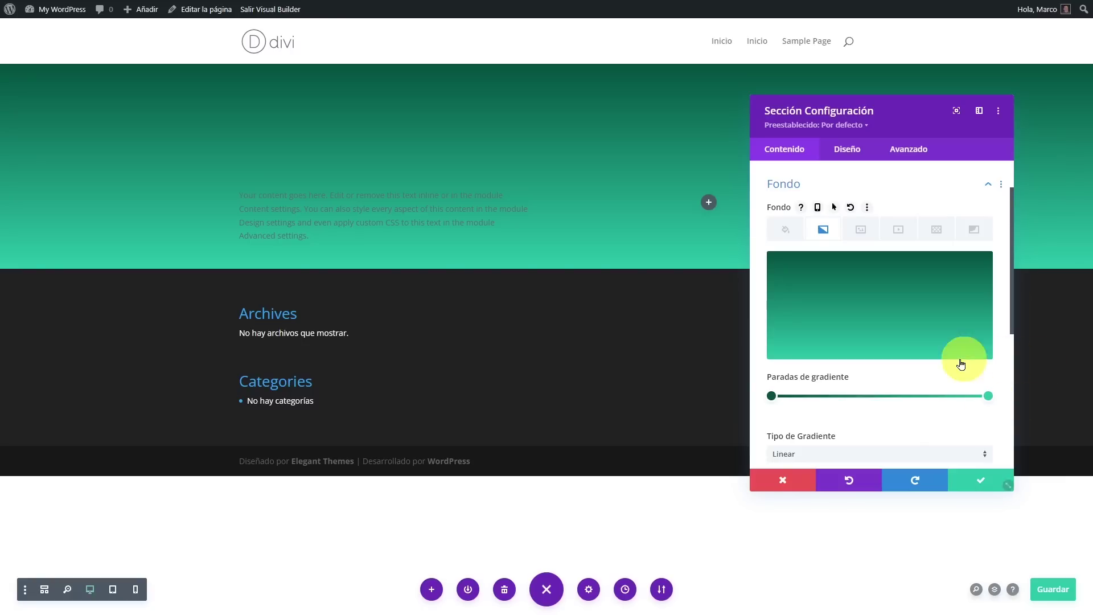
{"action": "left_click", "coordinate": [988, 395]}
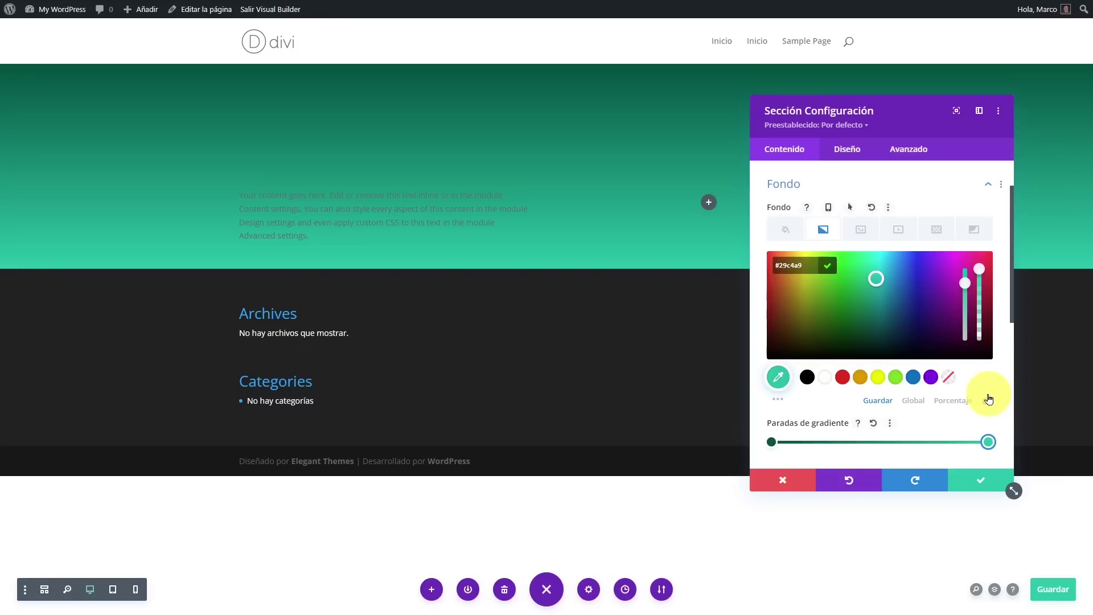
{"action": "left_click", "coordinate": [789, 262]}
{"action": "type", "text": "#001610"}
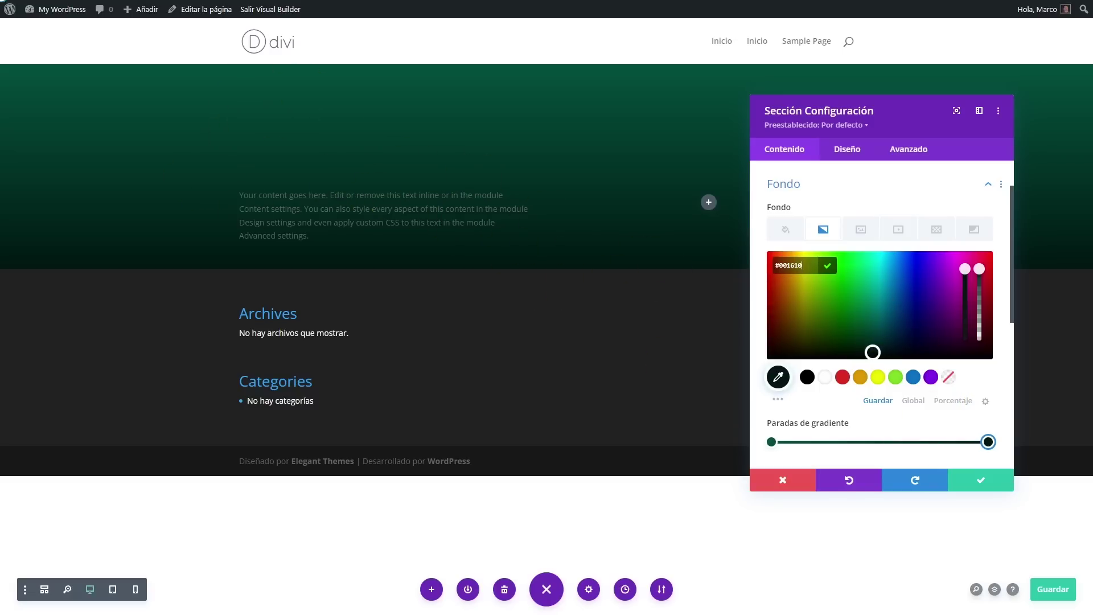
Change the section's gradient type to Circular.
{"action": "scroll", "coordinate": [784, 371], "scroll_direction": "down", "scroll_amount": 3}
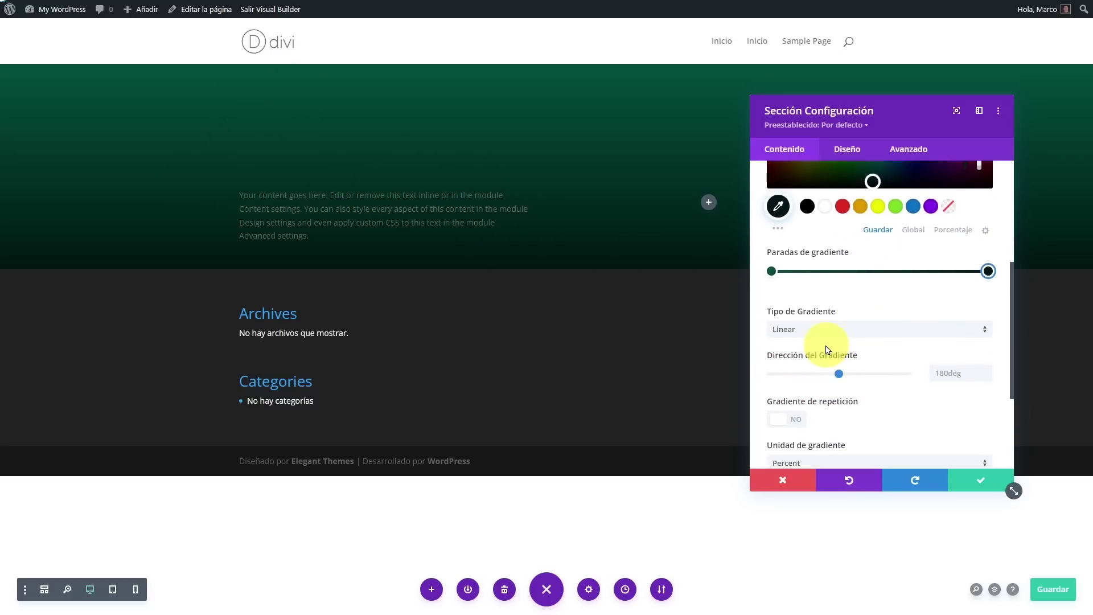
{"action": "scroll", "coordinate": [839, 335], "scroll_direction": "down", "scroll_amount": 1}
{"action": "left_click", "coordinate": [800, 284]}
{"action": "left_click", "coordinate": [811, 317]}
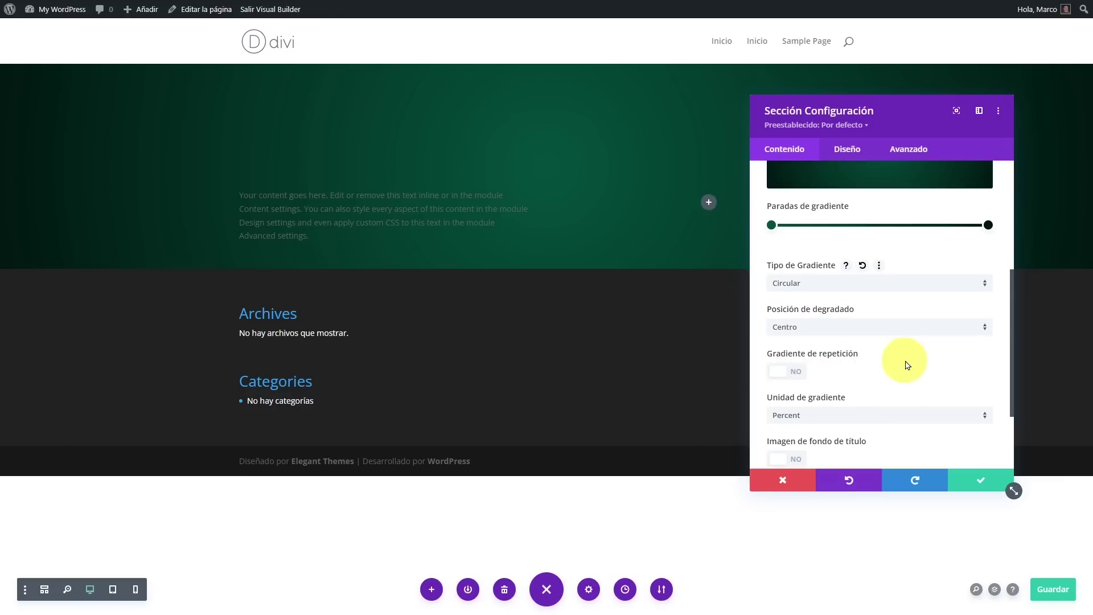
{"action": "scroll", "coordinate": [889, 359], "scroll_direction": "down", "scroll_amount": 2}
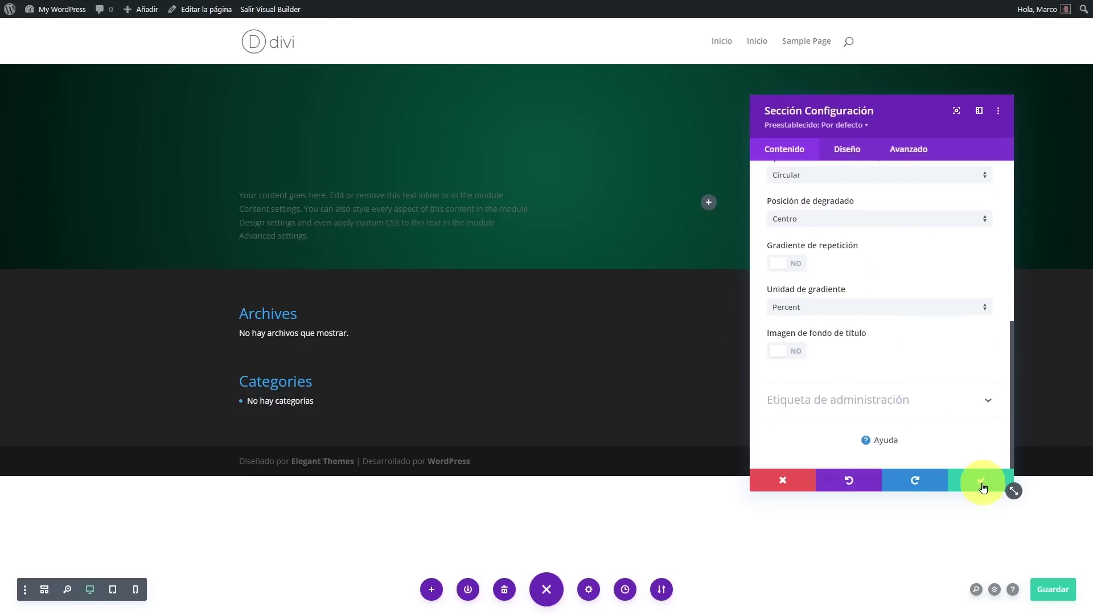
Add a background mask to the section and set the mask colour to #f3cda0.
{"action": "scroll", "coordinate": [908, 366], "scroll_direction": "up", "scroll_amount": 8}
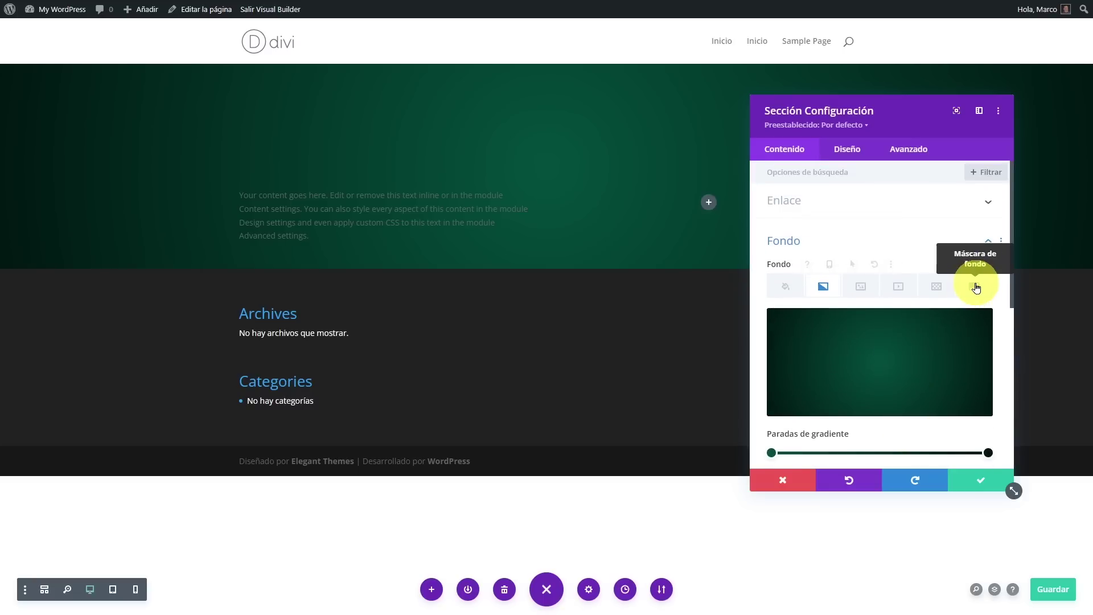
{"action": "left_click", "coordinate": [975, 287]}
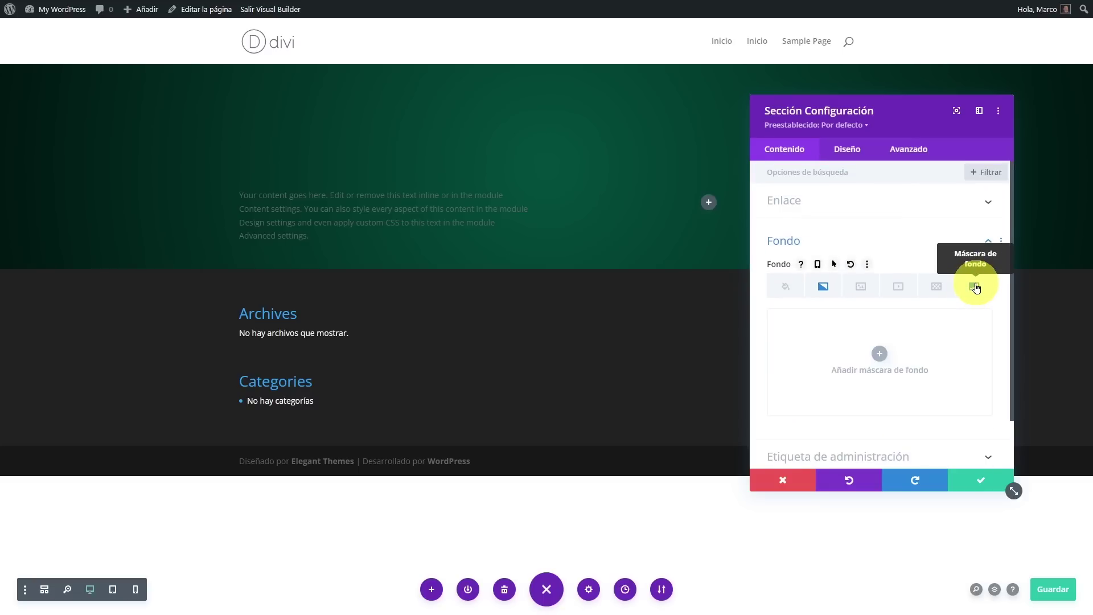
{"action": "left_click", "coordinate": [879, 353]}
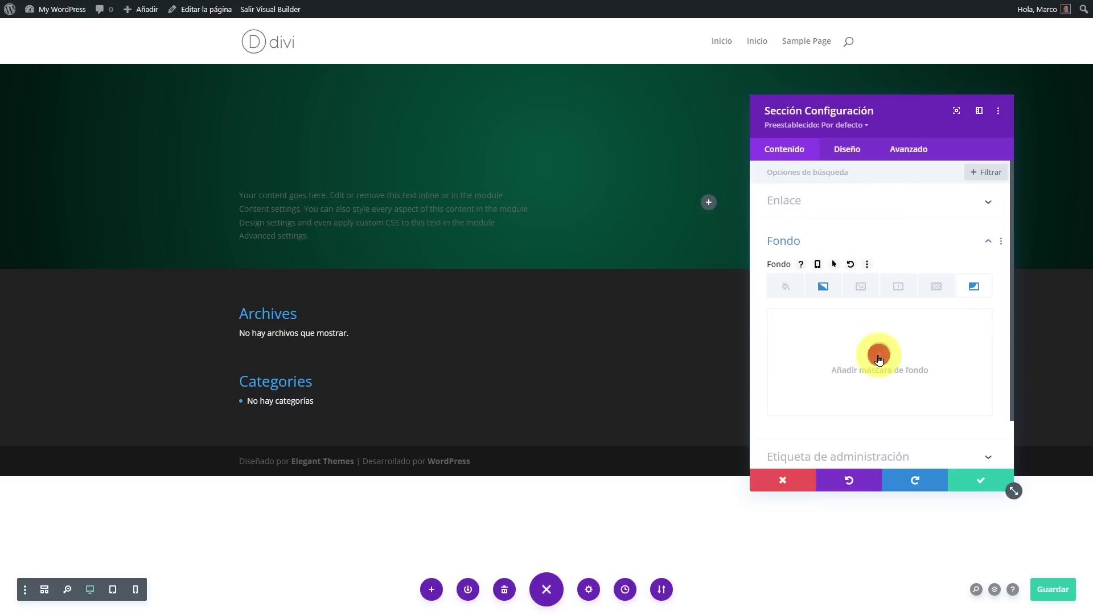
{"action": "scroll", "coordinate": [882, 387], "scroll_direction": "down", "scroll_amount": 2}
{"action": "left_click", "coordinate": [779, 373]}
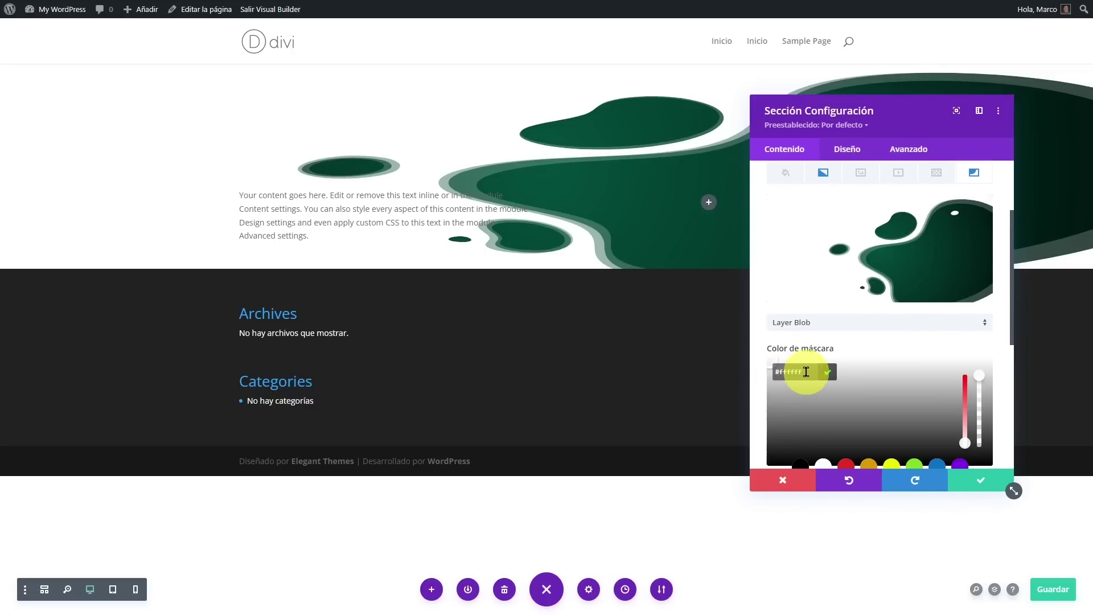
{"action": "left_click", "coordinate": [794, 372]}
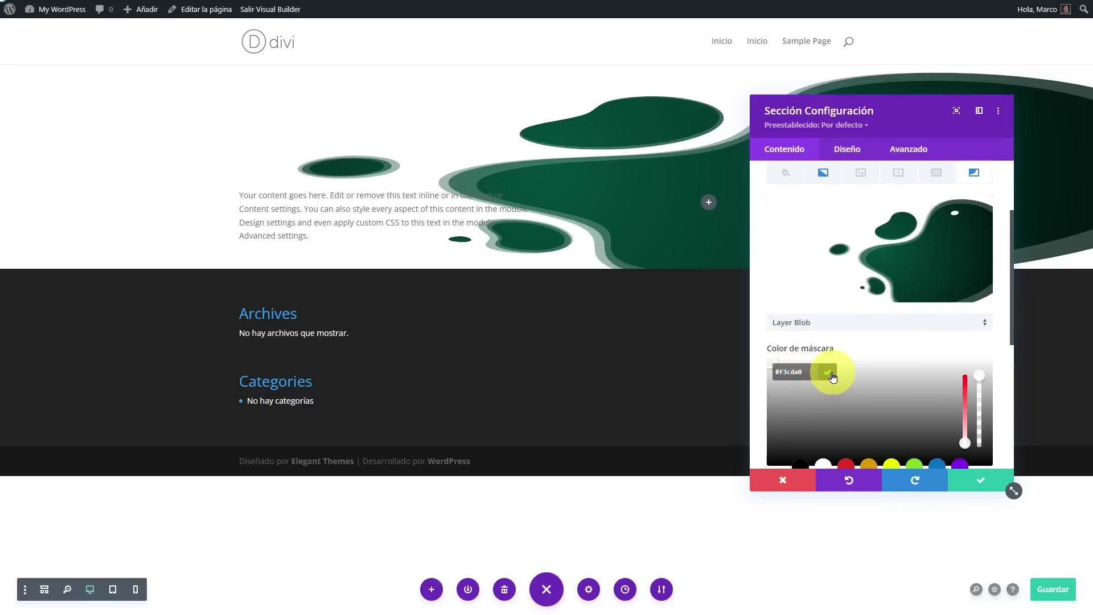
{"action": "left_click", "coordinate": [829, 373]}
{"action": "left_click", "coordinate": [642, 366]}
Change the section's background mask shape to Corner Lake.
{"action": "left_click_drag", "start_coordinate": [886, 117], "coordinate": [937, 149]}
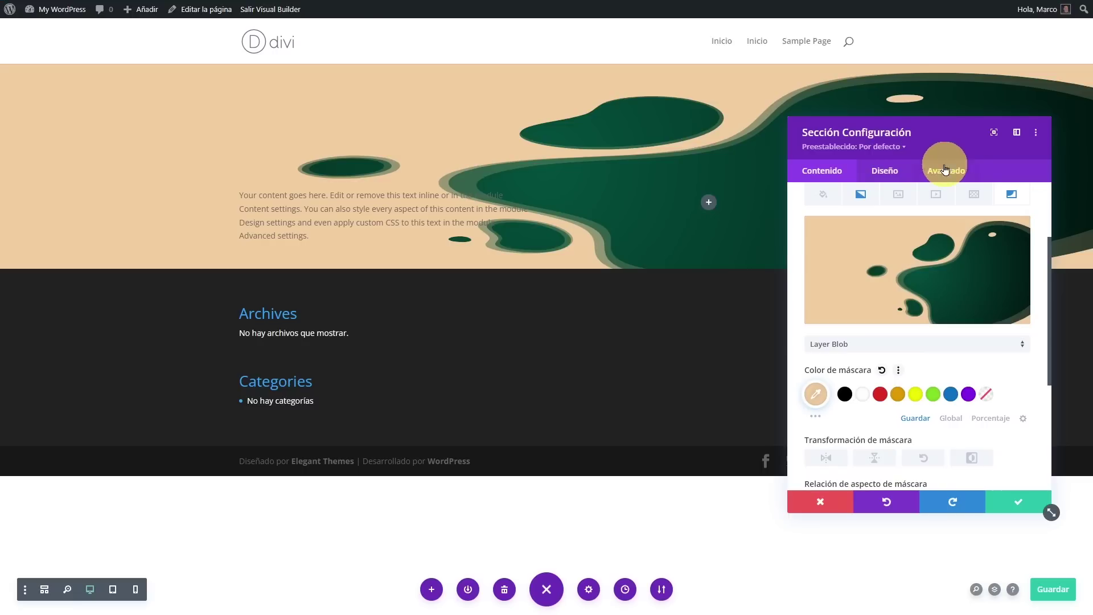
{"action": "left_click", "coordinate": [937, 344]}
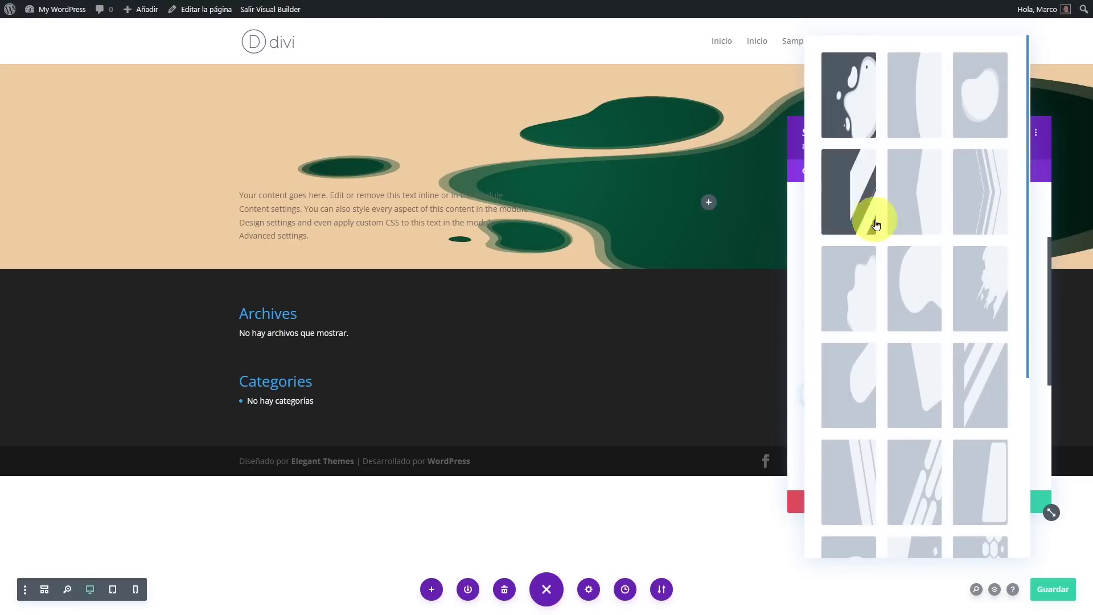
{"action": "left_click", "coordinate": [893, 322]}
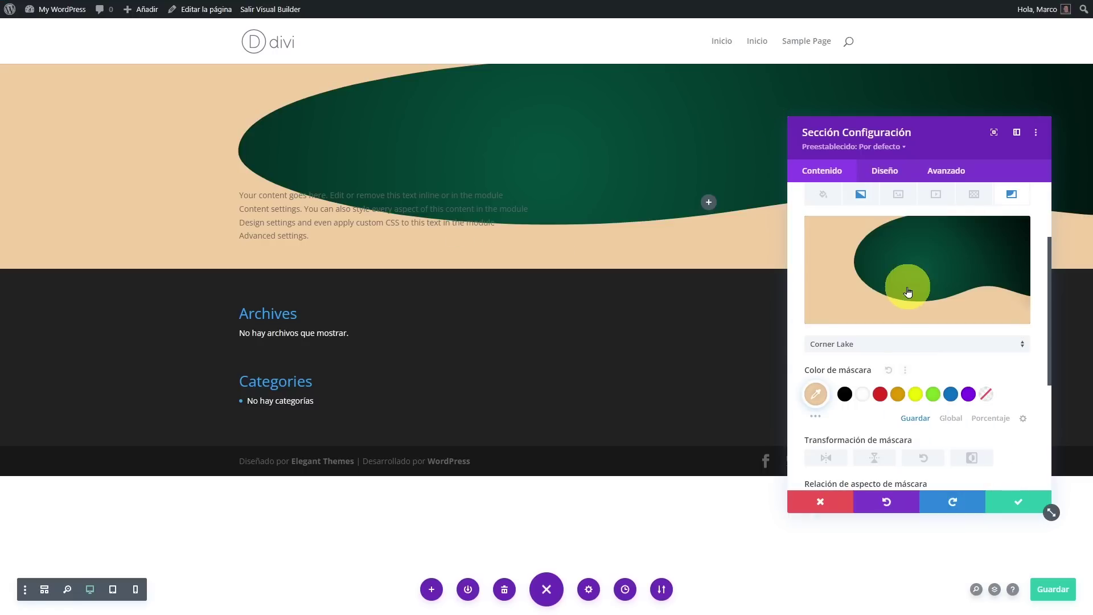
Try the Bean and hexagon-pattern mask shapes on the section and switch back to Corner Lake.
{"action": "left_click", "coordinate": [1017, 348]}
{"action": "left_click", "coordinate": [987, 101]}
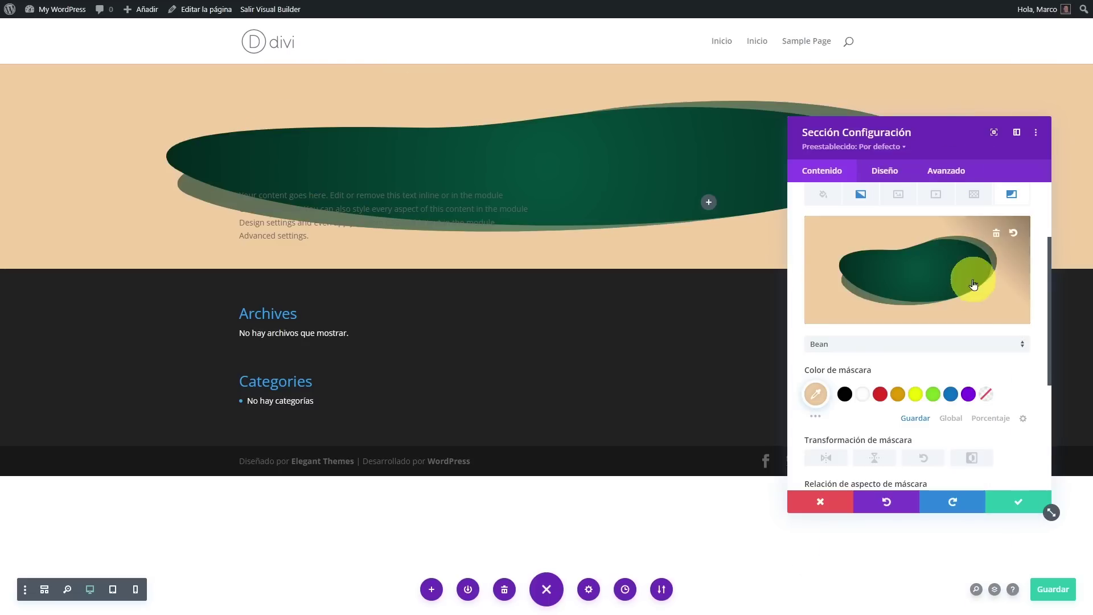
{"action": "left_click", "coordinate": [966, 347]}
{"action": "scroll", "coordinate": [946, 393], "scroll_direction": "down", "scroll_amount": 5}
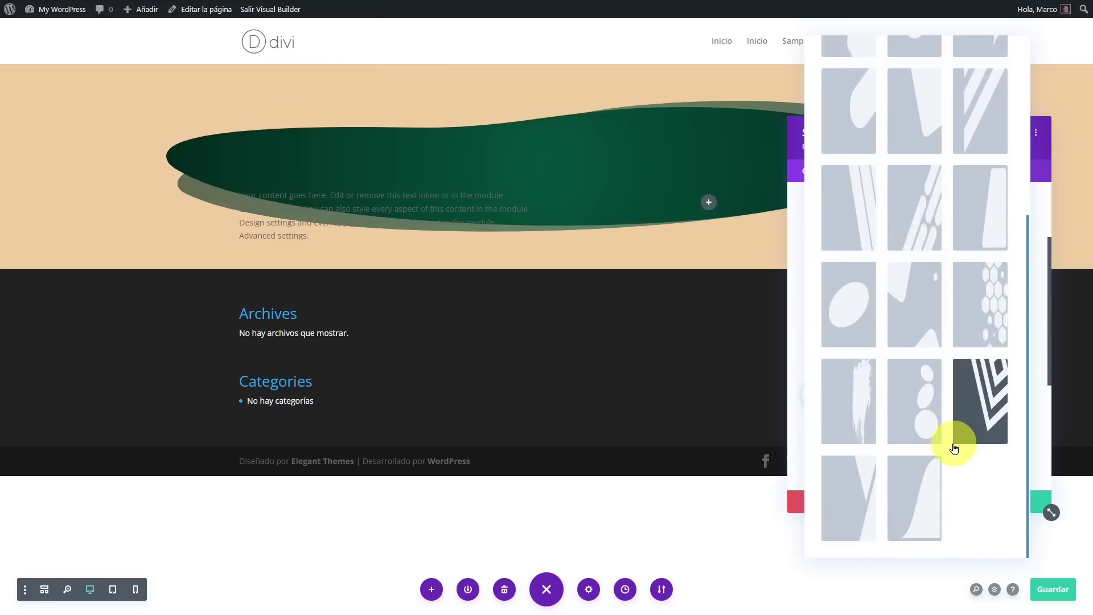
{"action": "left_click", "coordinate": [986, 319]}
{"action": "left_click", "coordinate": [1013, 345]}
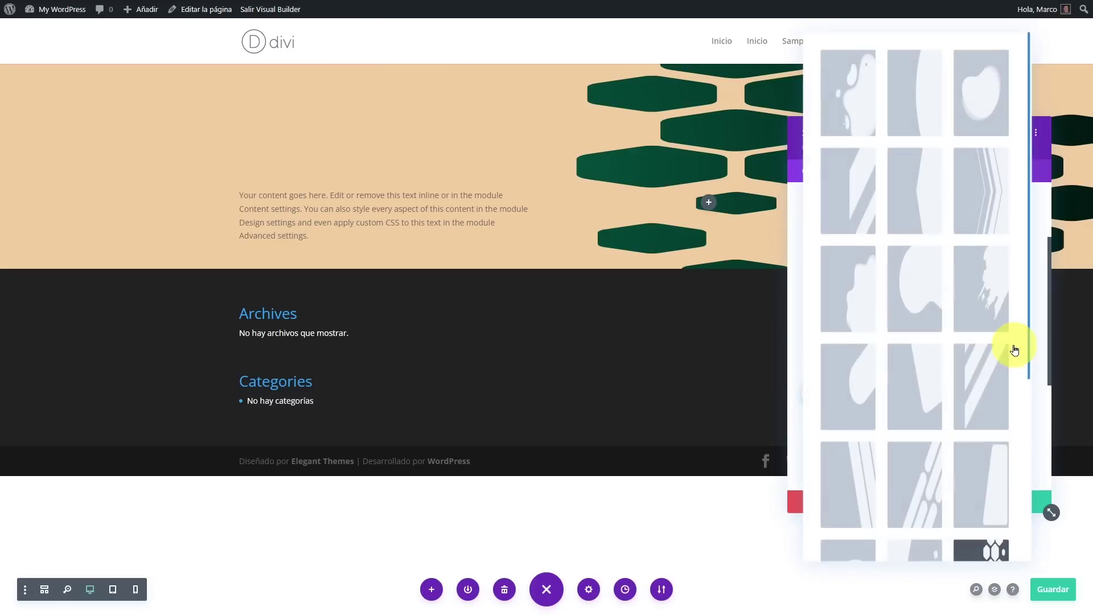
{"action": "left_click", "coordinate": [931, 295]}
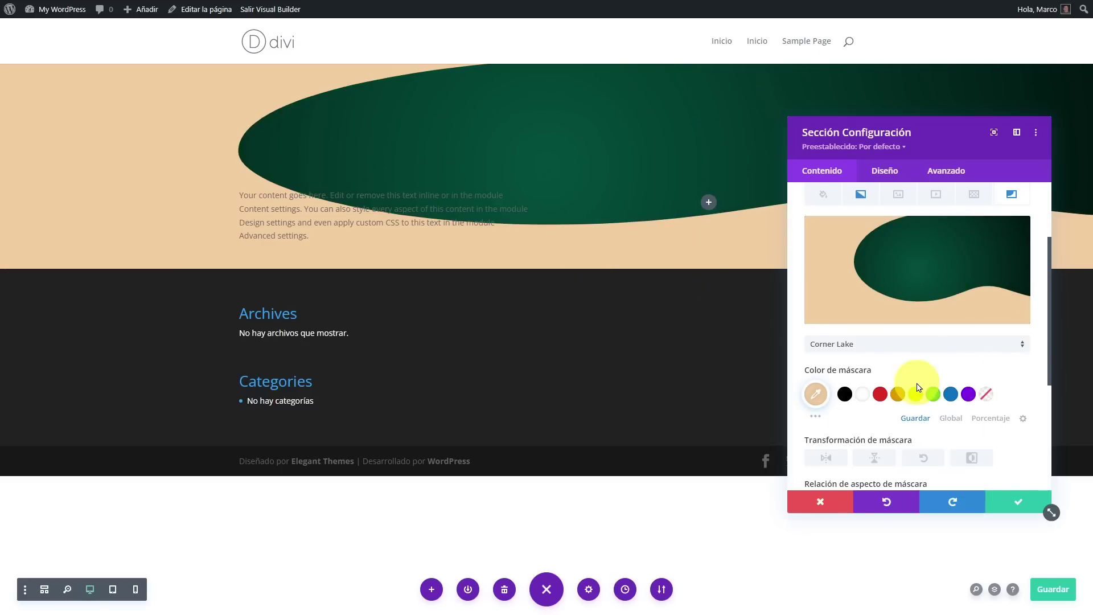
Flip the Corner Lake mask horizontally, set its size to Cubierta, and save the section settings.
{"action": "scroll", "coordinate": [915, 392], "scroll_direction": "down", "scroll_amount": 2}
{"action": "left_click", "coordinate": [826, 344]}
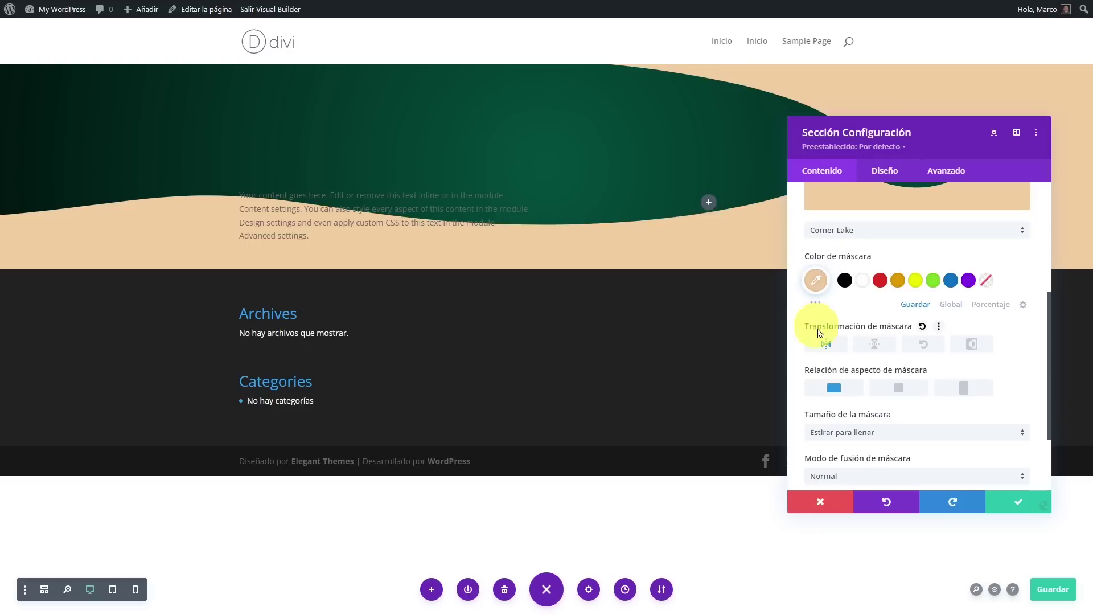
{"action": "scroll", "coordinate": [903, 390], "scroll_direction": "down", "scroll_amount": 2}
{"action": "left_click", "coordinate": [908, 329]}
{"action": "left_click", "coordinate": [867, 360]}
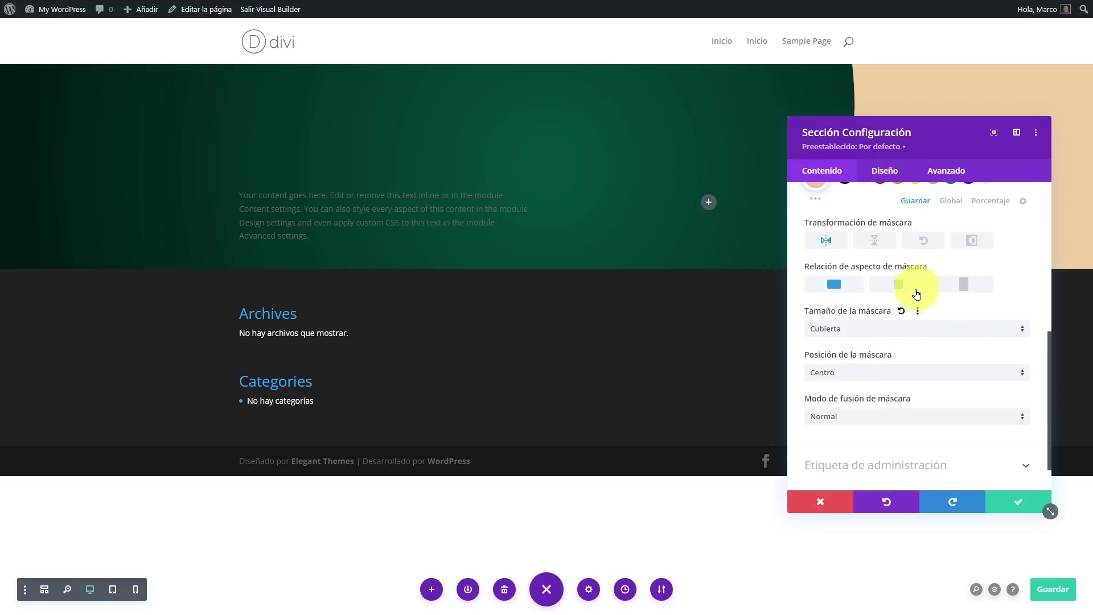
{"action": "left_click_drag", "start_coordinate": [907, 132], "coordinate": [931, 134]}
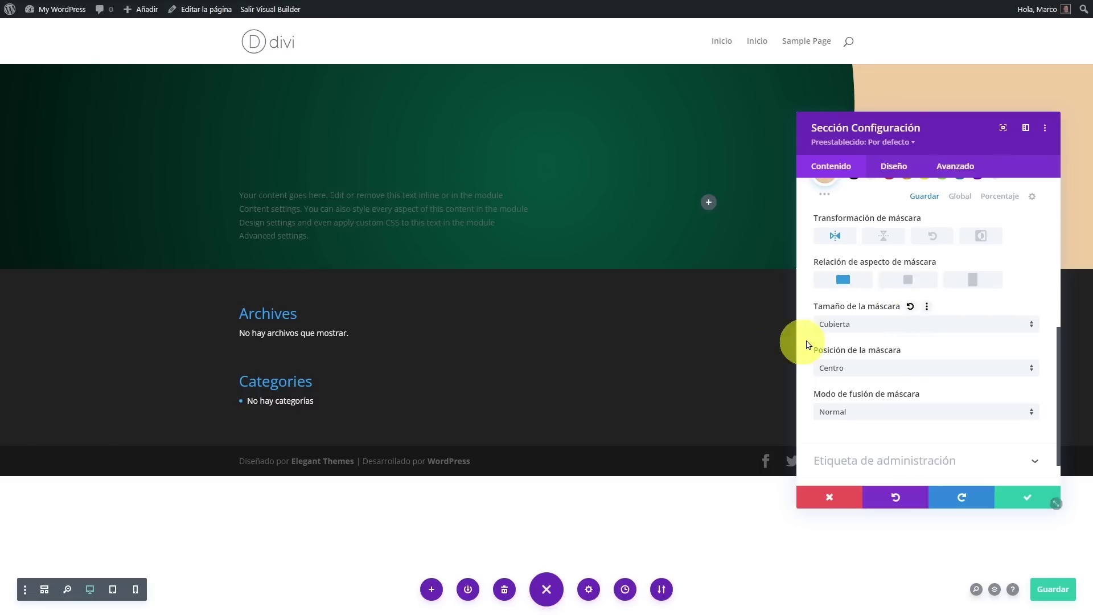
{"action": "left_click", "coordinate": [1029, 498]}
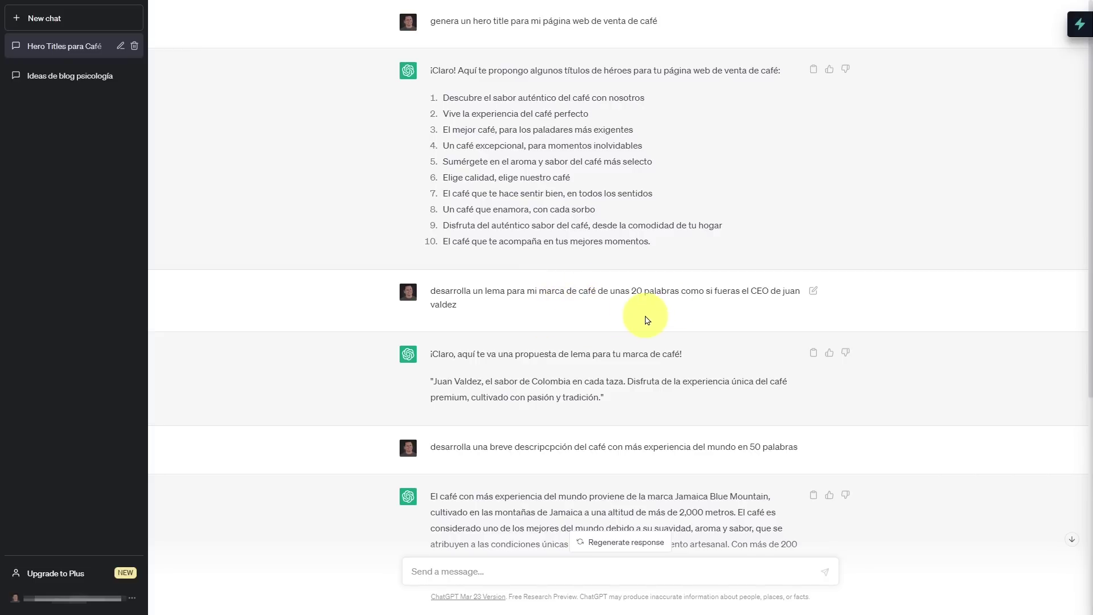
Review the ChatGPT conversation's suggested coffee hero titles, brand slogan and advertising descriptions for use as page copy.
{"action": "scroll", "coordinate": [561, 490], "scroll_direction": "down", "scroll_amount": 2}
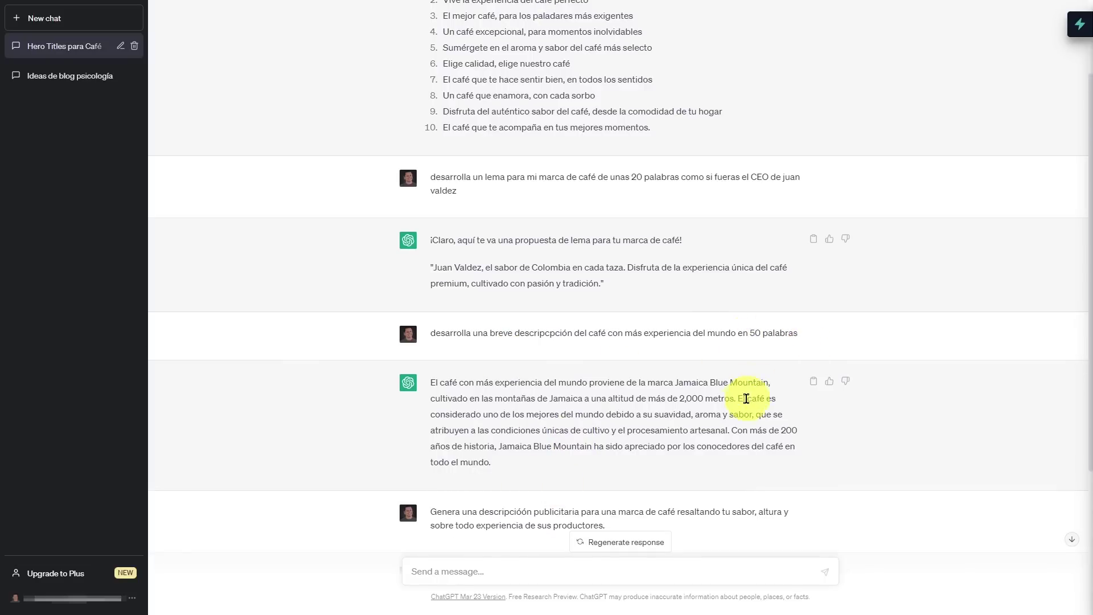
{"action": "scroll", "coordinate": [746, 399], "scroll_direction": "down", "scroll_amount": 2}
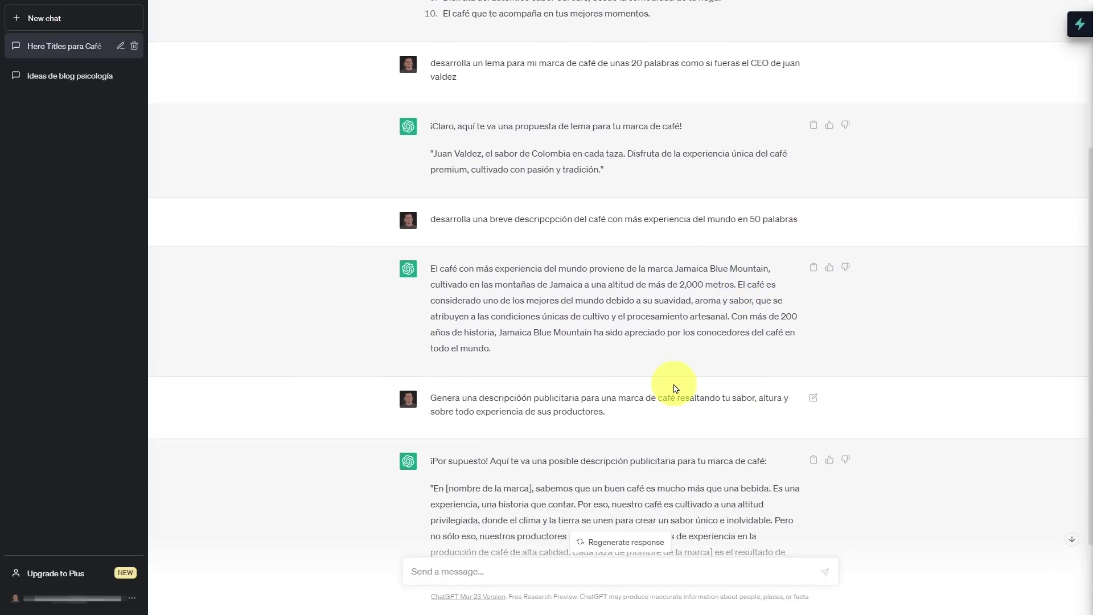
{"action": "scroll", "coordinate": [676, 389], "scroll_direction": "down", "scroll_amount": 2}
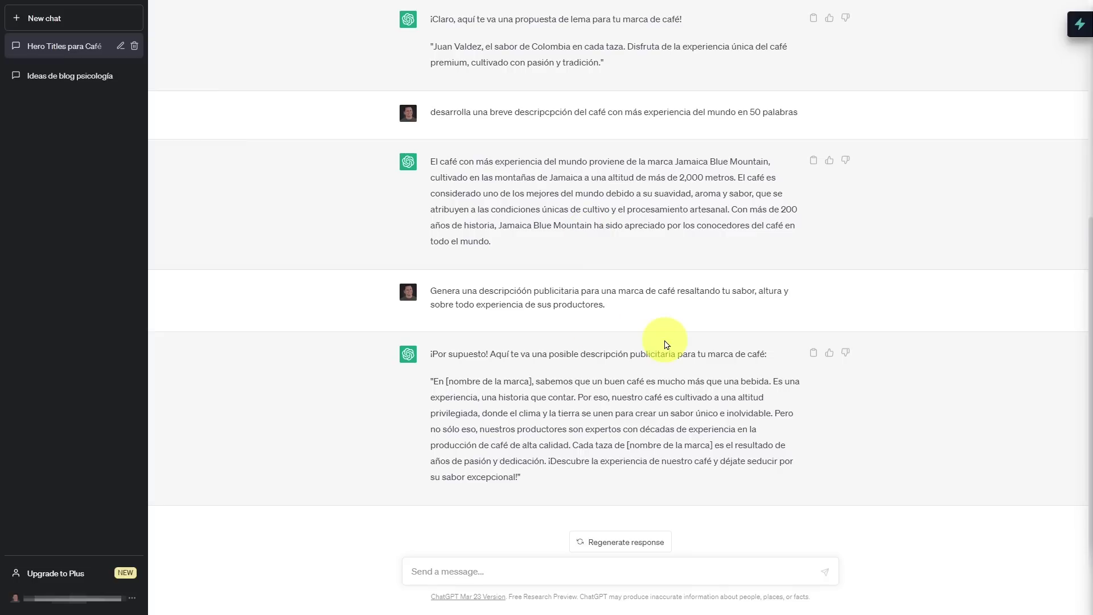
{"action": "scroll", "coordinate": [703, 176], "scroll_direction": "up", "scroll_amount": 5}
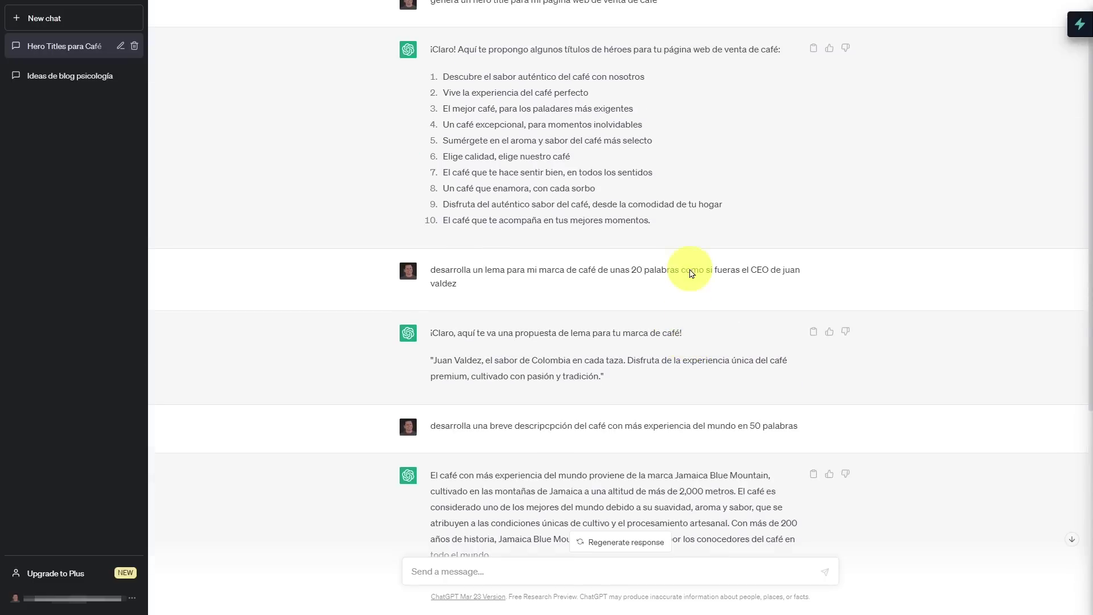
{"action": "left_click_drag", "start_coordinate": [444, 125], "coordinate": [459, 237]}
{"action": "left_click", "coordinate": [472, 236]}
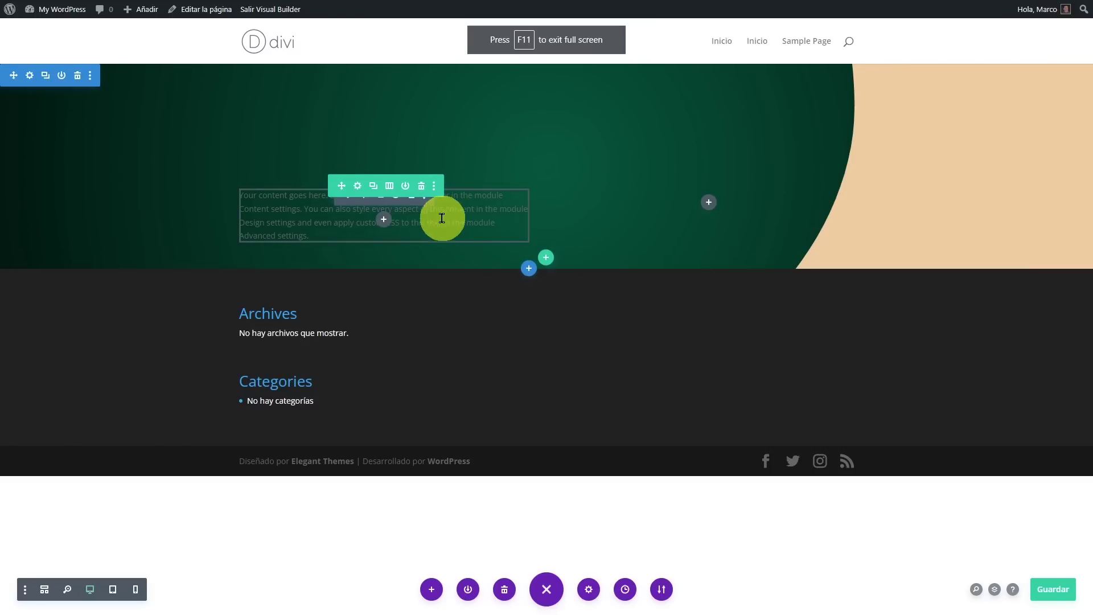
Back in the Divi builder, replace the text module's placeholder text with "Descubre el sabor" formatted as Heading 1.
{"action": "left_click", "coordinate": [362, 199]}
{"action": "triple_click", "coordinate": [910, 379]}
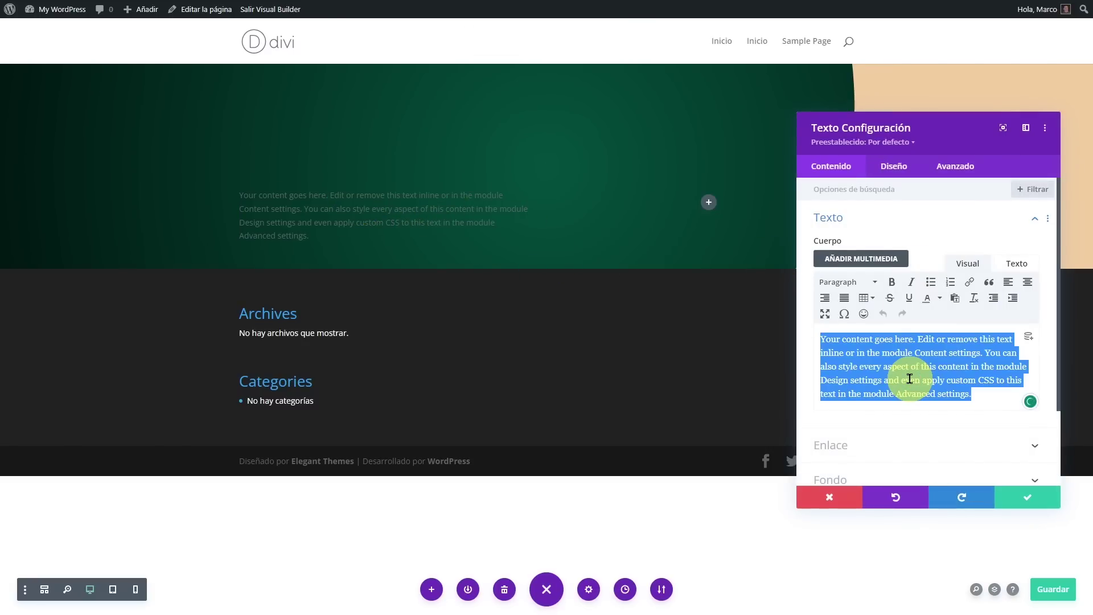
{"action": "type", "text": "Descubre el sabor"}
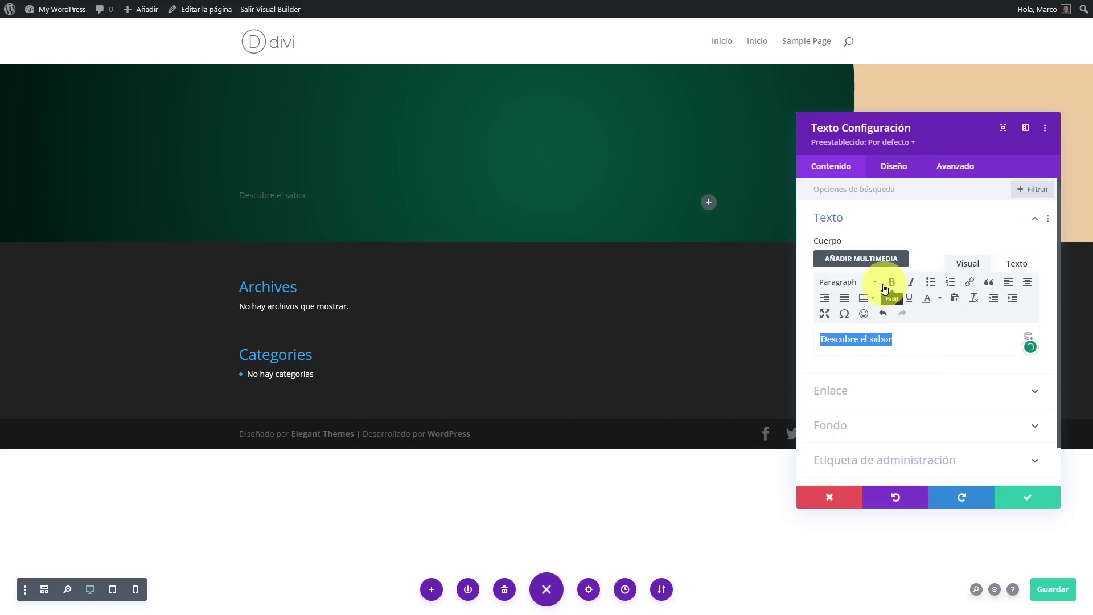
{"action": "left_click", "coordinate": [860, 283]}
{"action": "left_click", "coordinate": [875, 328]}
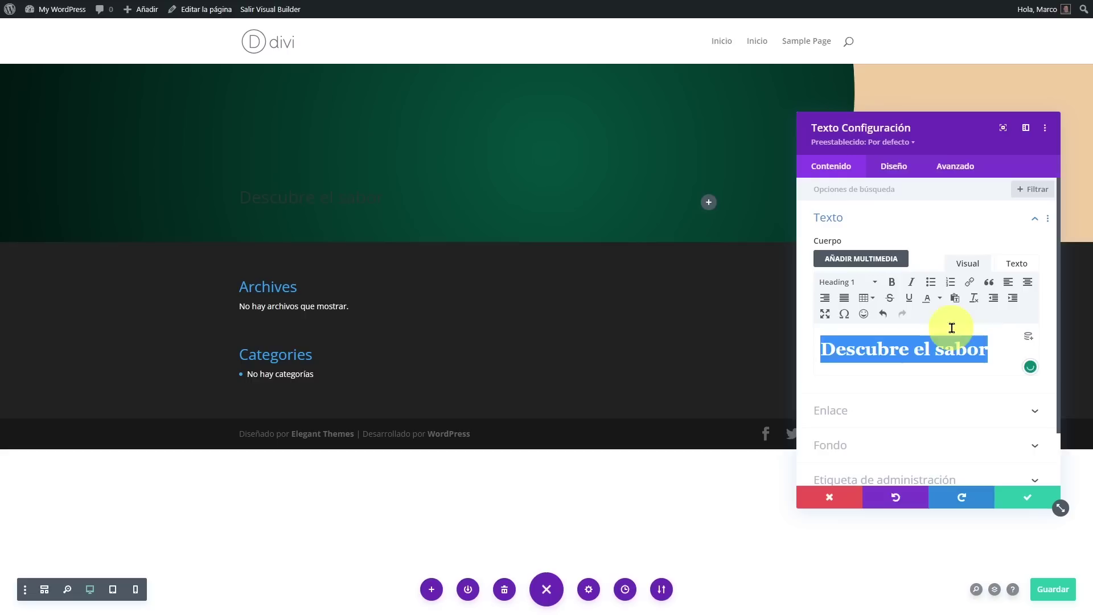
Add the paragraph "Increíble sabor y aroma en cada taza. Disfruta de la experiencia única del café premium, cultivado con pasión y tradición." below the heading.
{"action": "left_click", "coordinate": [1006, 343]}
{"action": "key", "text": "Return"}
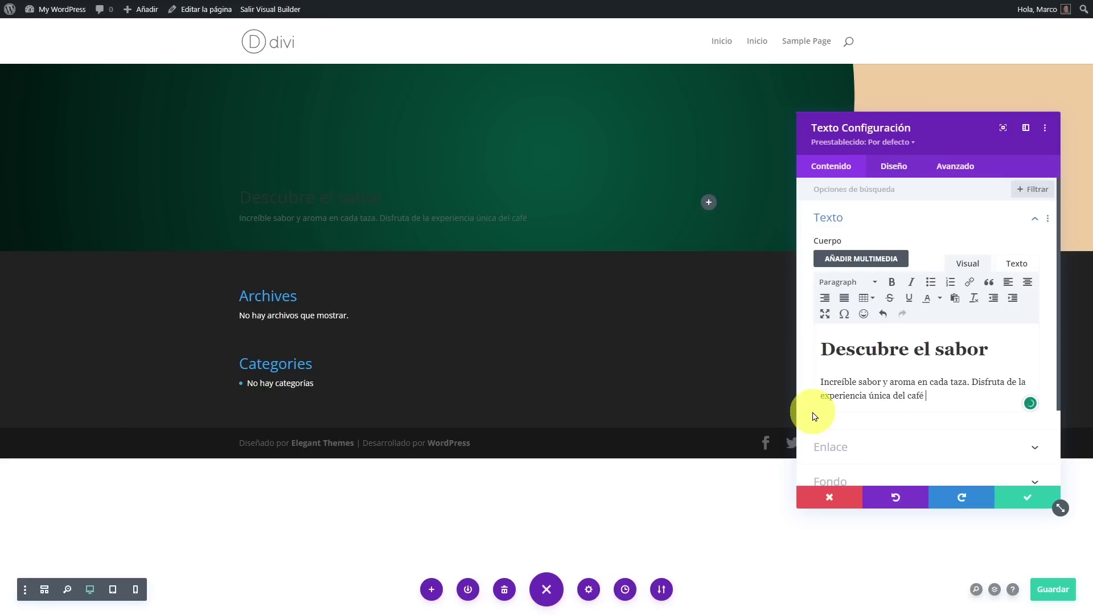
{"action": "type", "text": "premium, cultivado con pasión y tradición."}
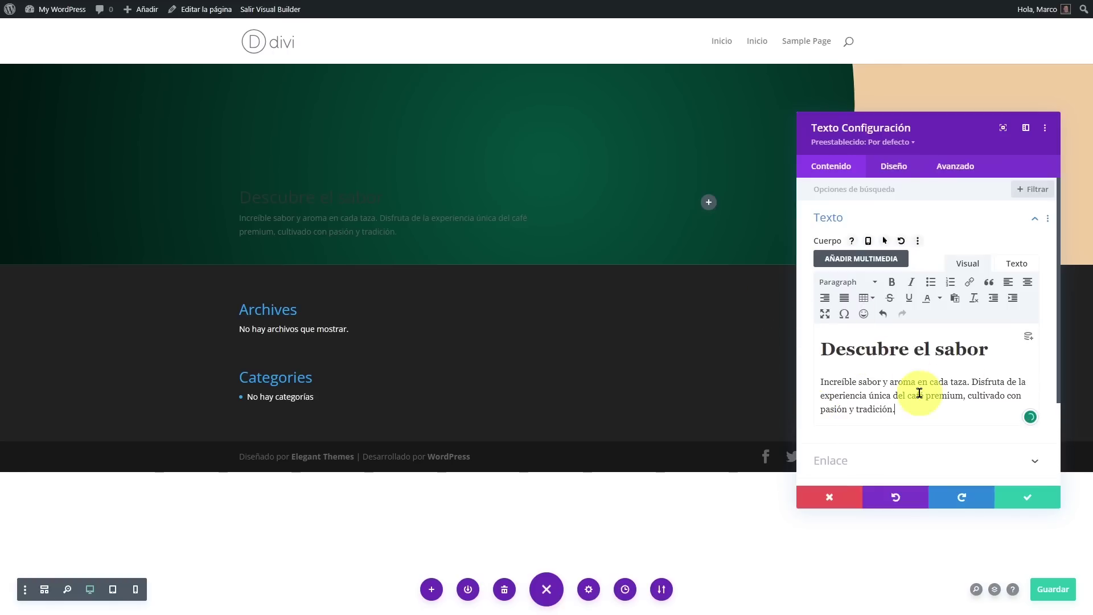
Style the H1 heading with the Poppins font, Negrita weight, white colour and a text size of 79px.
{"action": "left_click", "coordinate": [893, 171]}
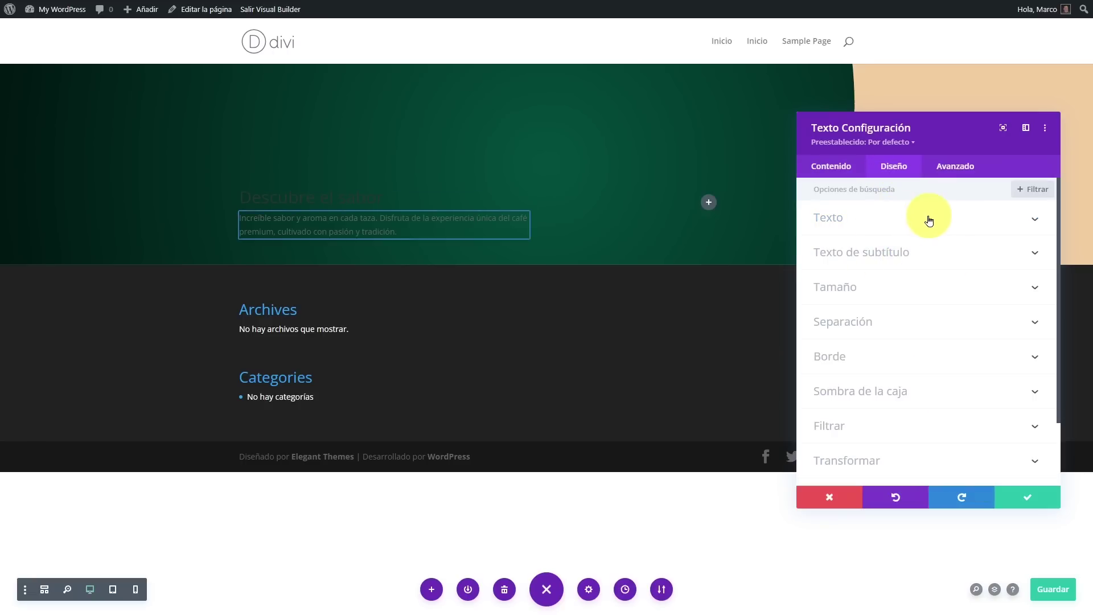
{"action": "left_click", "coordinate": [925, 251]}
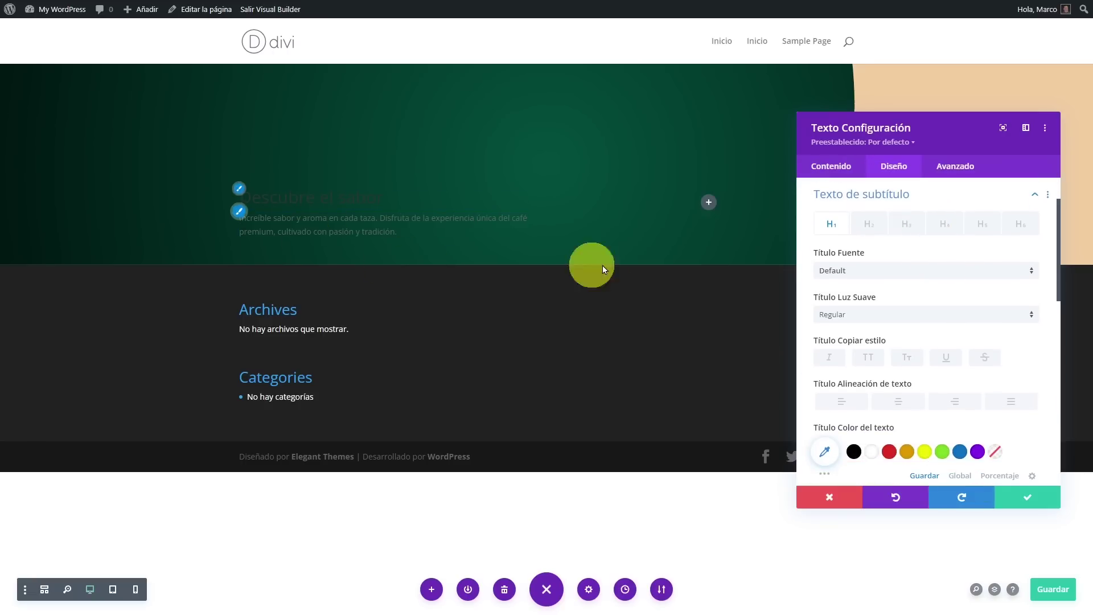
{"action": "left_click", "coordinate": [864, 275]}
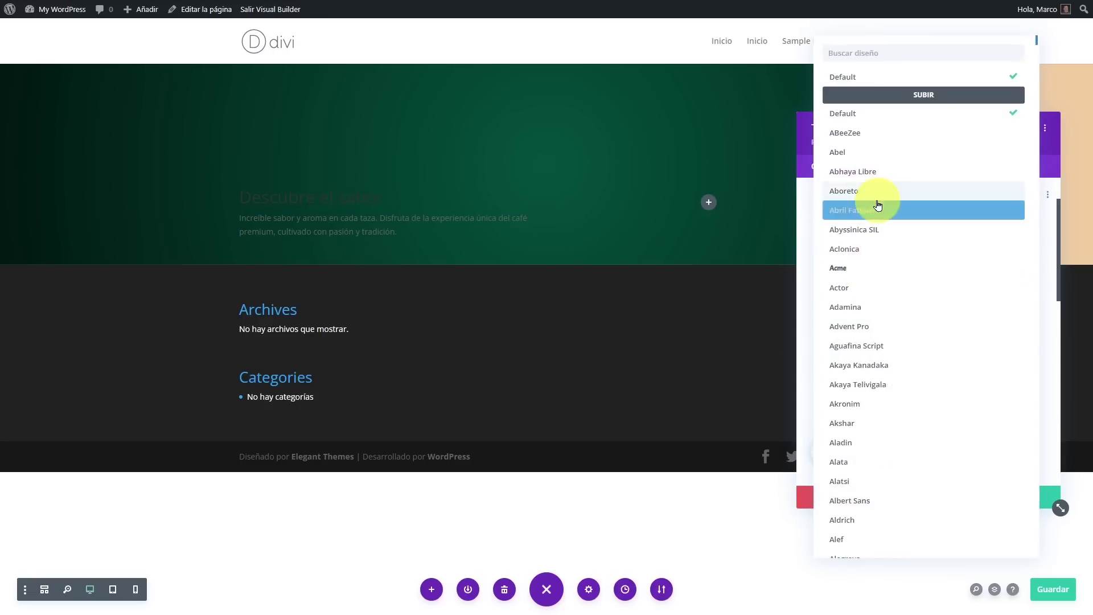
{"action": "type", "text": "pop"}
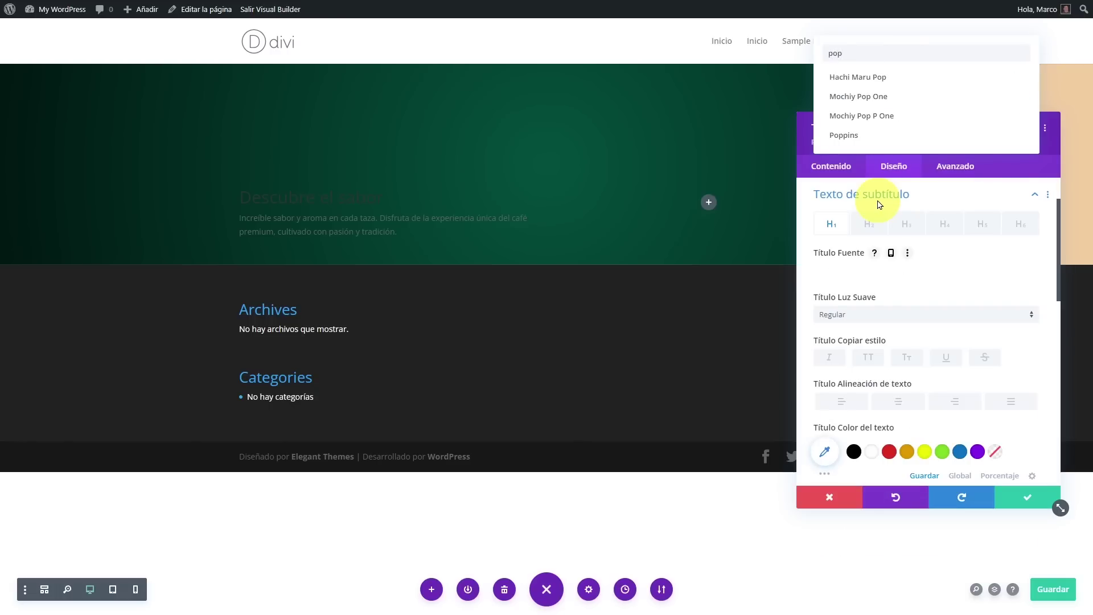
{"action": "left_click", "coordinate": [845, 135]}
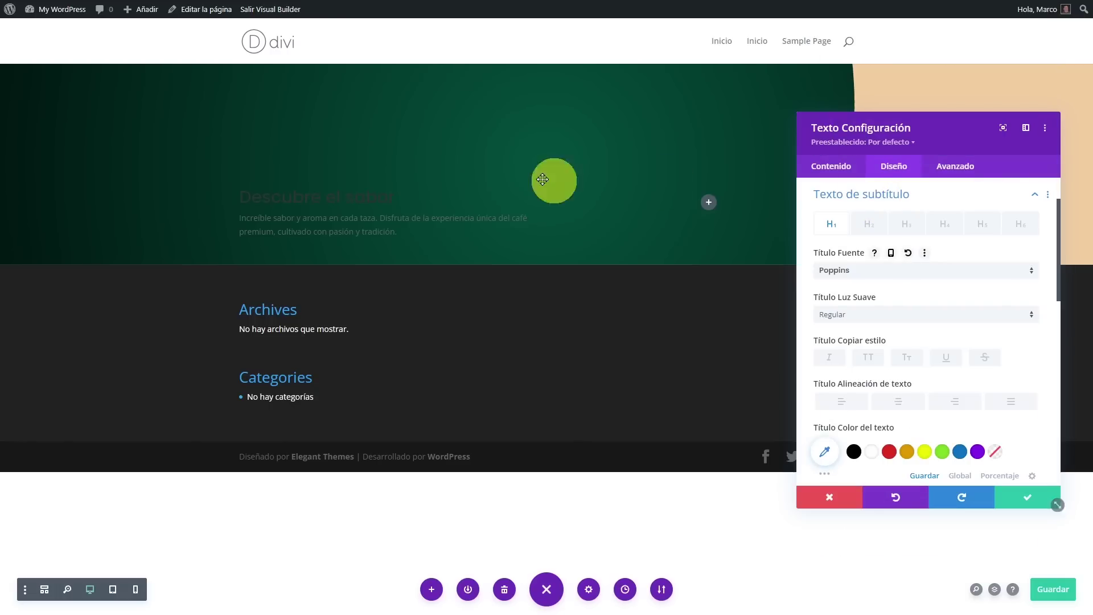
{"action": "left_click", "coordinate": [871, 452]}
{"action": "left_click", "coordinate": [843, 314]}
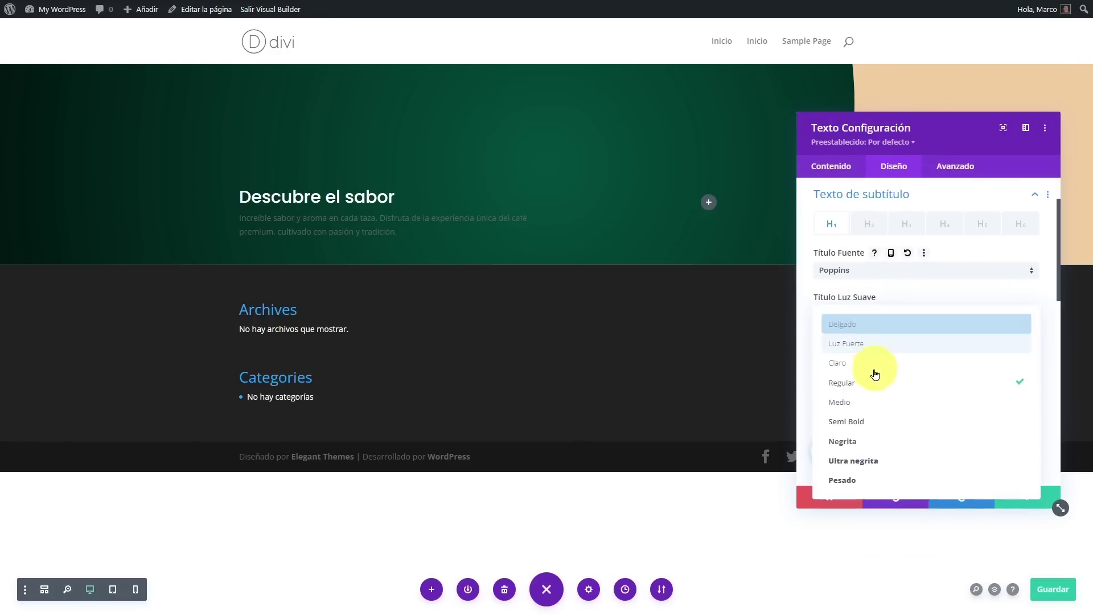
{"action": "left_click", "coordinate": [857, 442]}
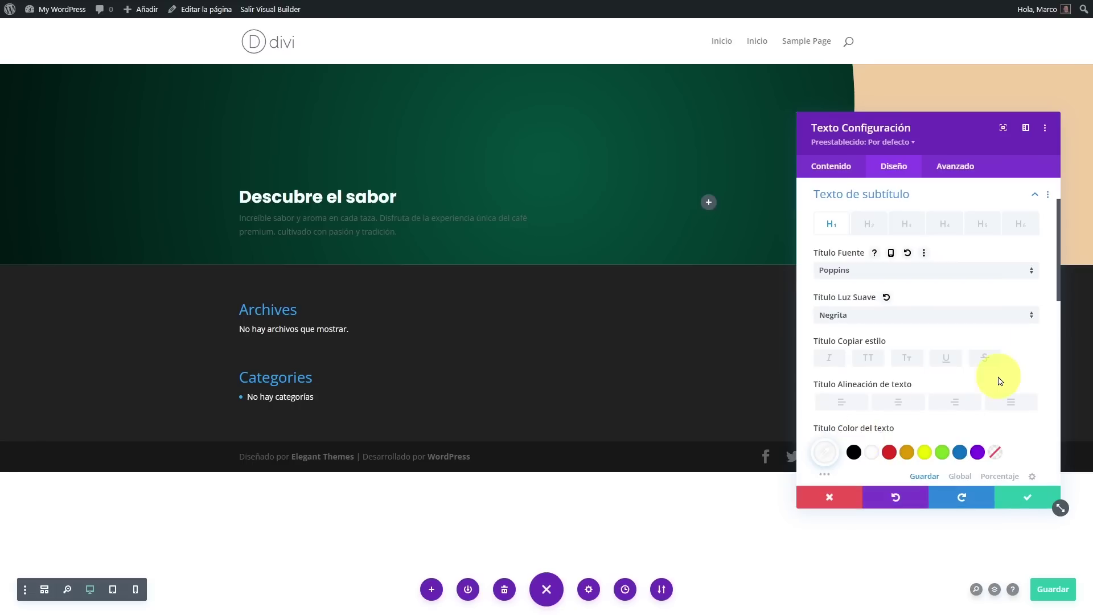
{"action": "scroll", "coordinate": [1006, 373], "scroll_direction": "down", "scroll_amount": 3}
{"action": "left_click_drag", "start_coordinate": [860, 352], "coordinate": [928, 364]}
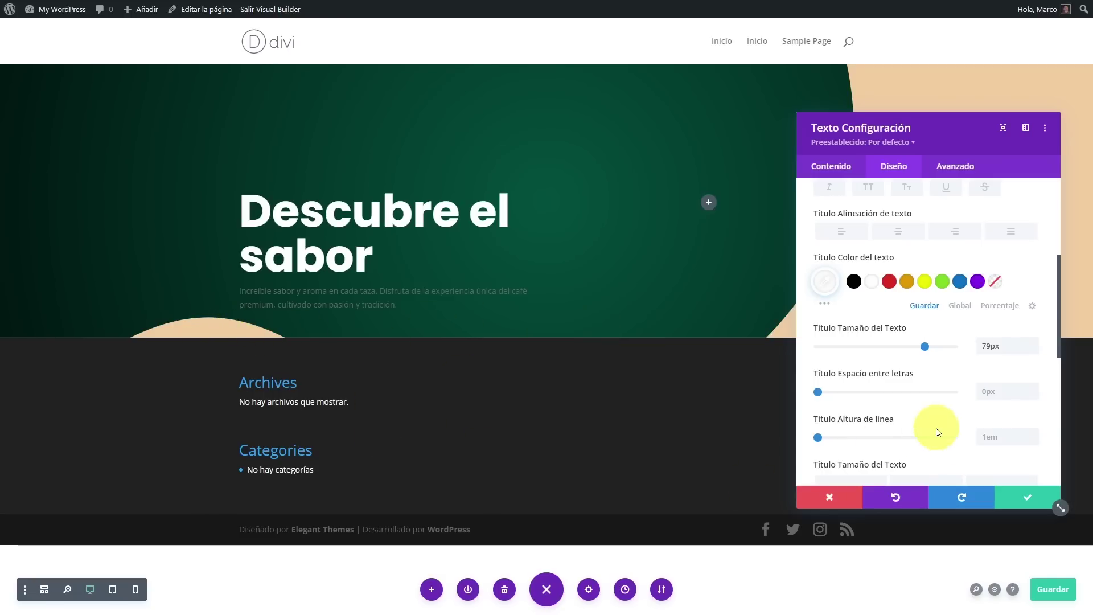
Set the module's body text to Poppins, white and 16px, and save the text settings.
{"action": "left_click_drag", "start_coordinate": [947, 129], "coordinate": [894, 102]}
{"action": "left_click", "coordinate": [781, 138]}
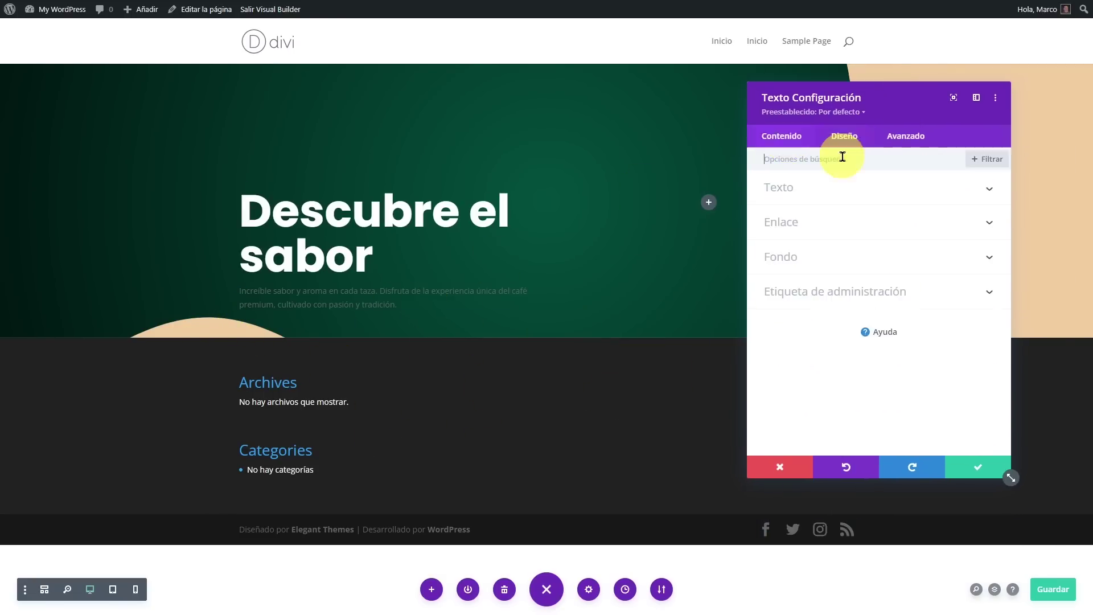
{"action": "left_click", "coordinate": [841, 134]}
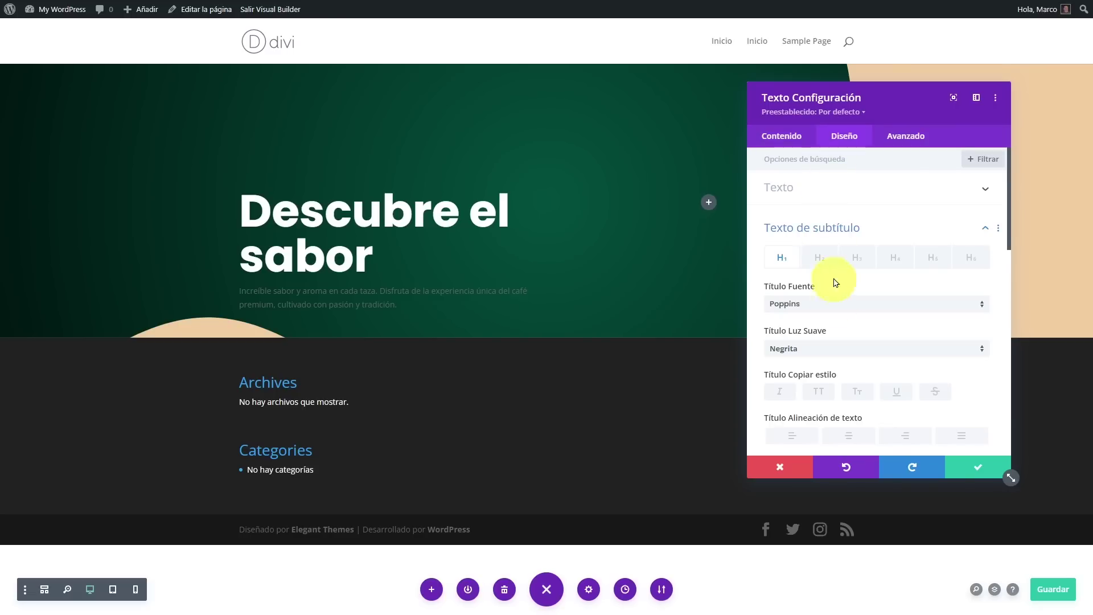
{"action": "left_click", "coordinate": [897, 231]}
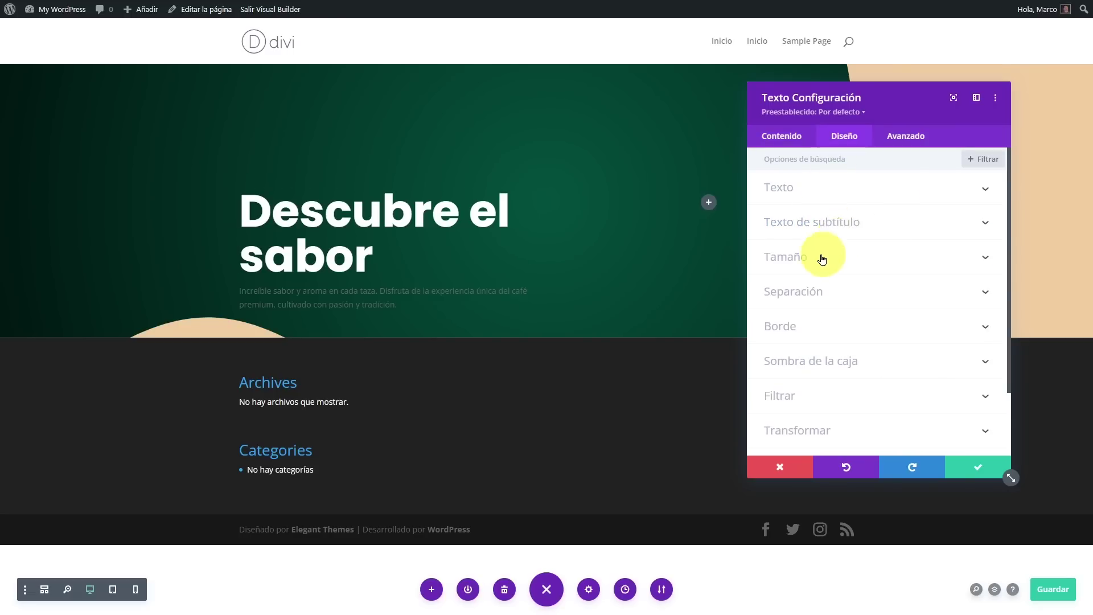
{"action": "left_click", "coordinate": [824, 188]}
{"action": "left_click", "coordinate": [813, 264]}
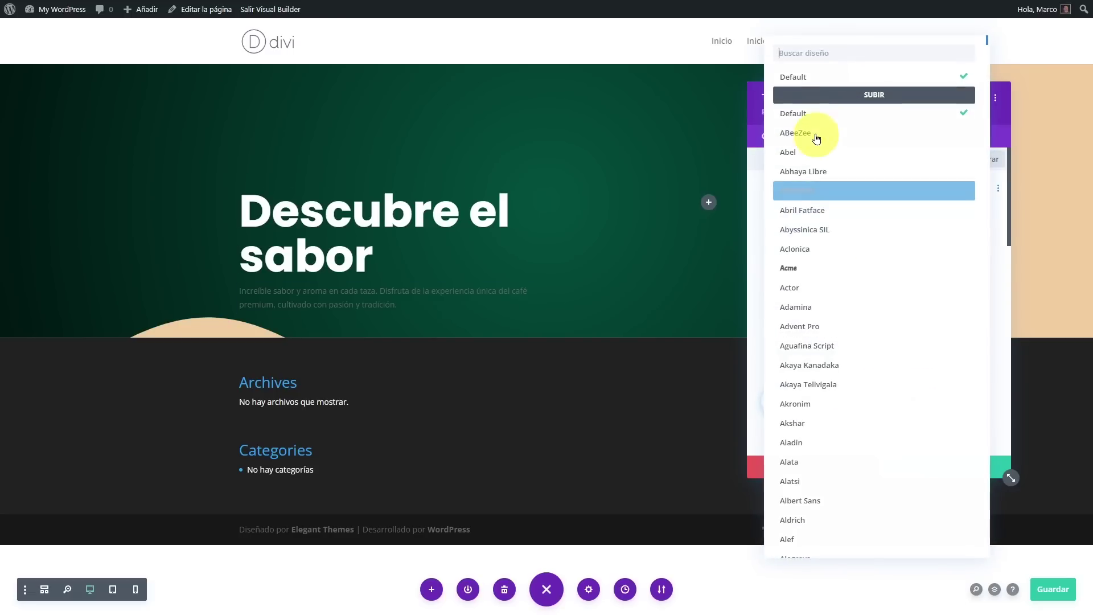
{"action": "left_click", "coordinate": [815, 51]}
{"action": "type", "text": "pop"}
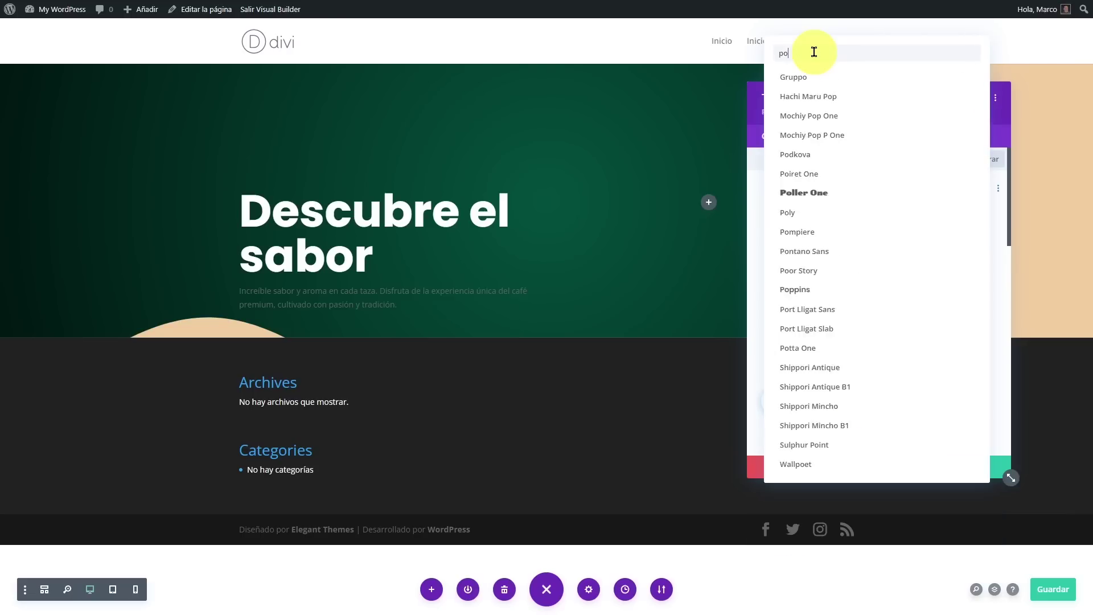
{"action": "left_click", "coordinate": [809, 135]}
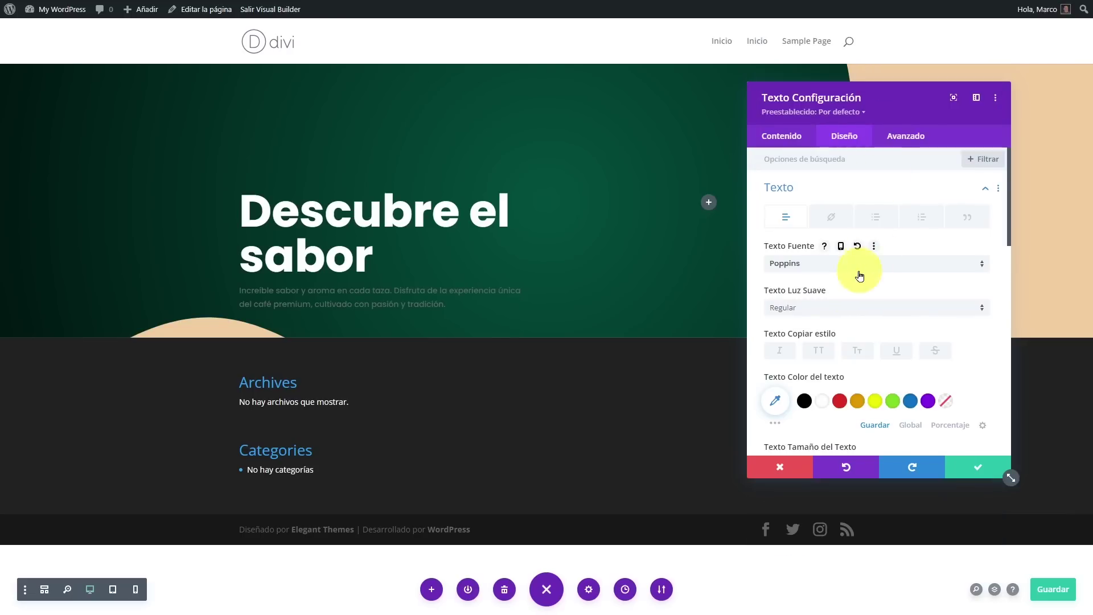
{"action": "scroll", "coordinate": [825, 401], "scroll_direction": "down", "scroll_amount": 1}
{"action": "left_click", "coordinate": [821, 345]}
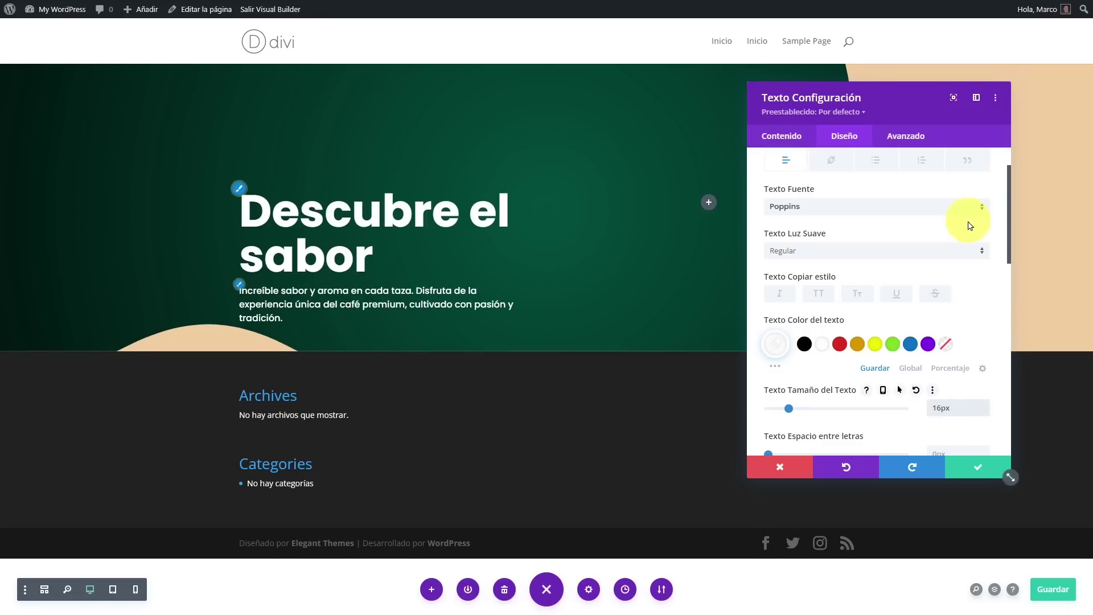
{"action": "left_click", "coordinate": [978, 471]}
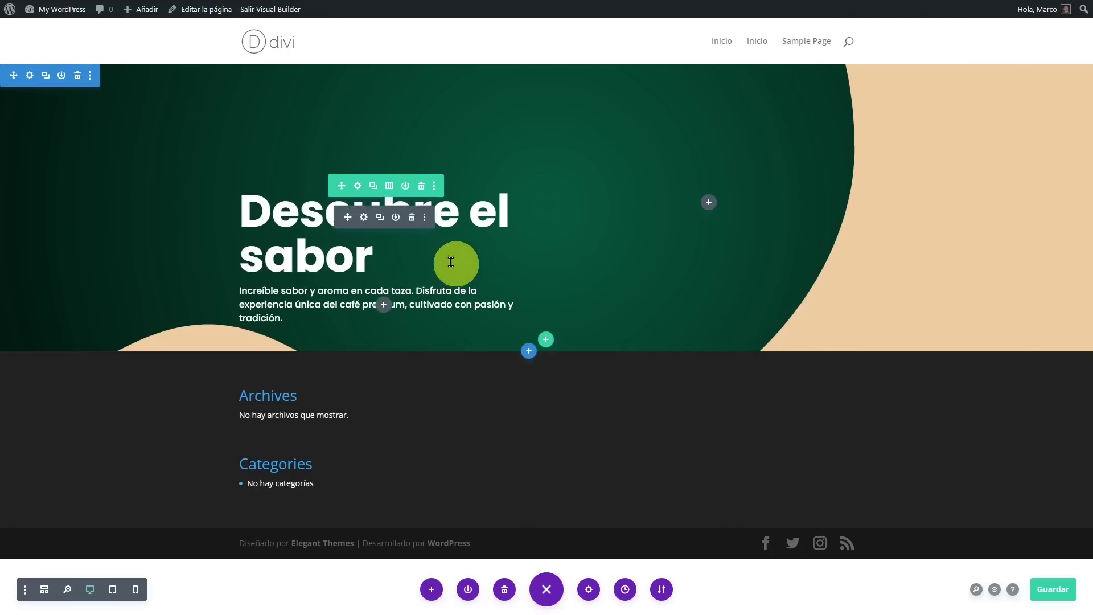
Insert a button module below the hero text and label it "Ver Productos".
{"action": "left_click", "coordinate": [384, 307]}
{"action": "type", "text": "boto"}
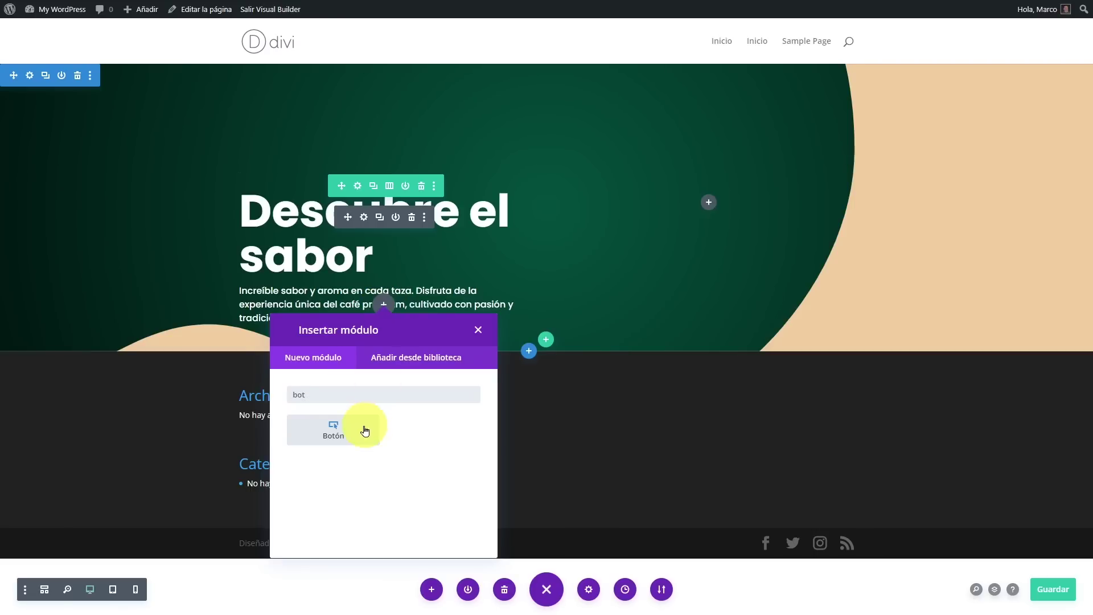
{"action": "left_click", "coordinate": [363, 428]}
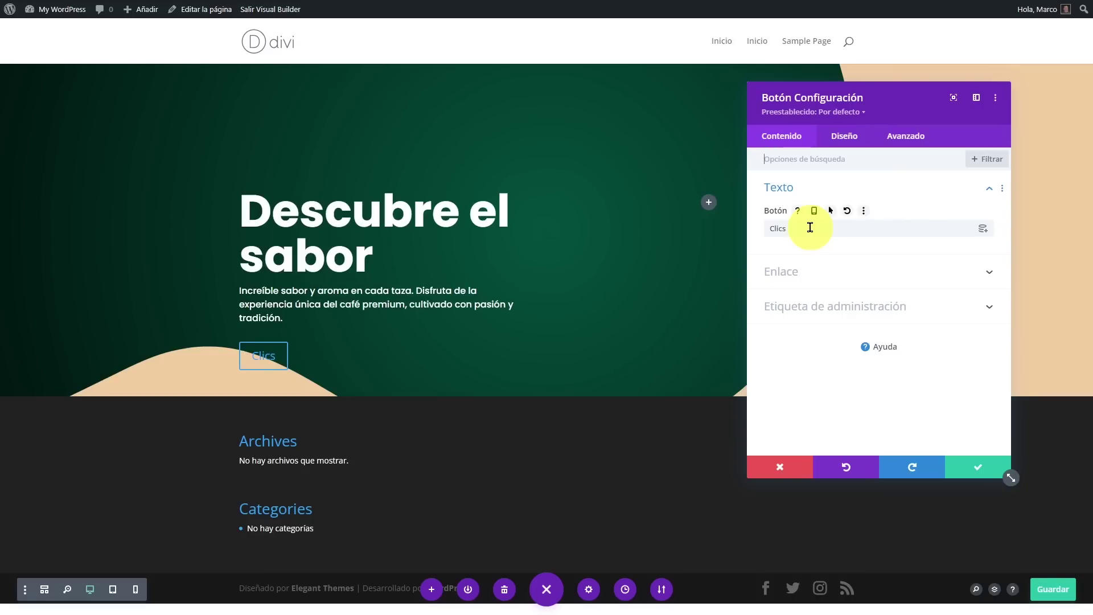
{"action": "double_click", "coordinate": [776, 229]}
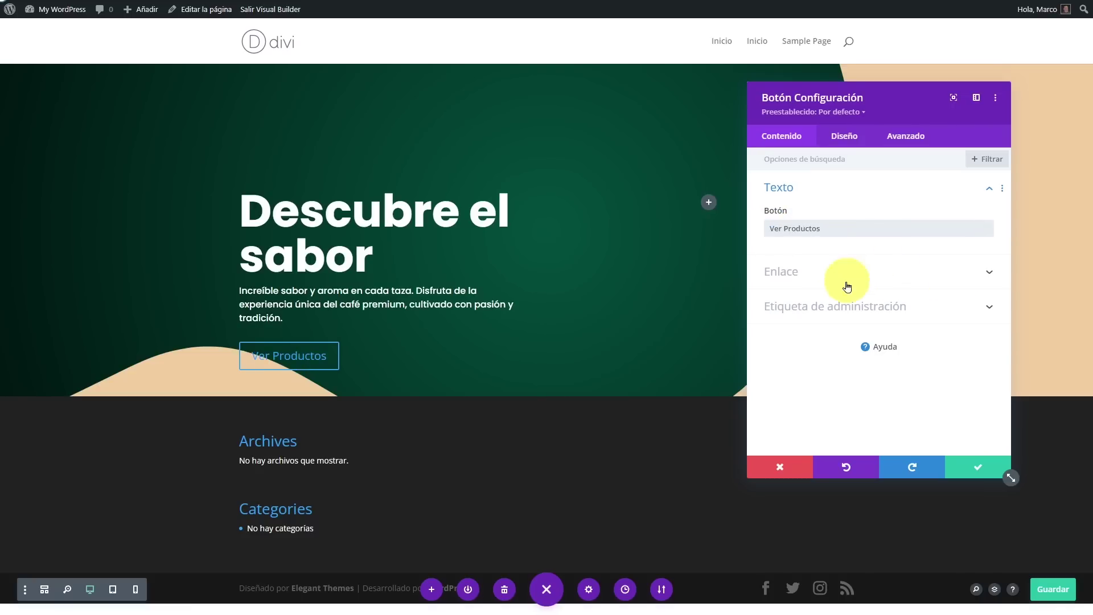
Enable custom styles for the button and give it background colour #462418, white text and a 16px text size.
{"action": "left_click", "coordinate": [851, 143]}
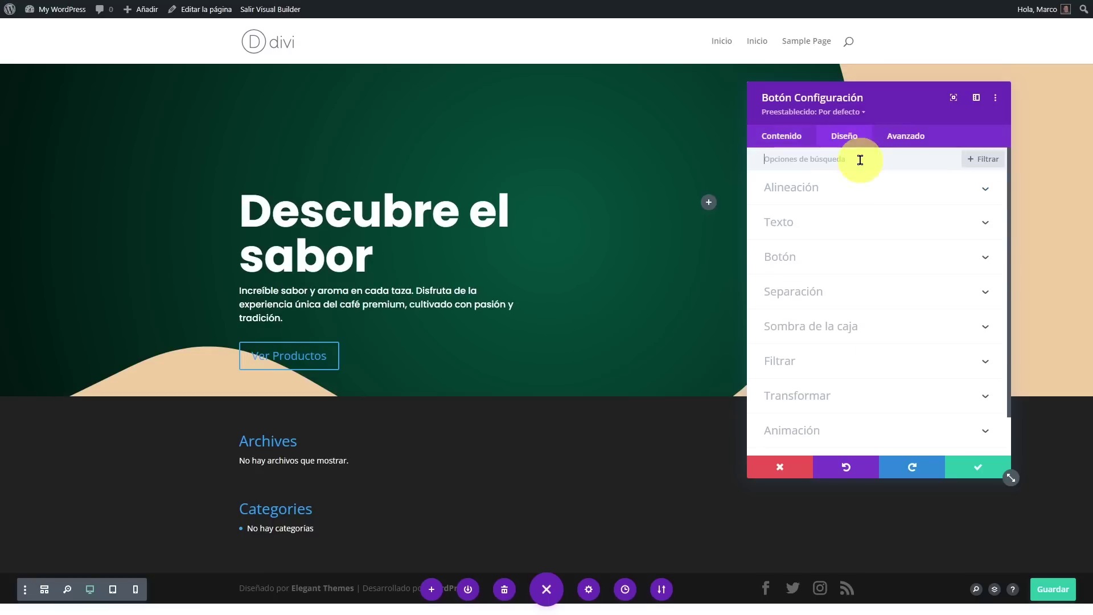
{"action": "left_click", "coordinate": [906, 256]}
{"action": "left_click", "coordinate": [781, 215]}
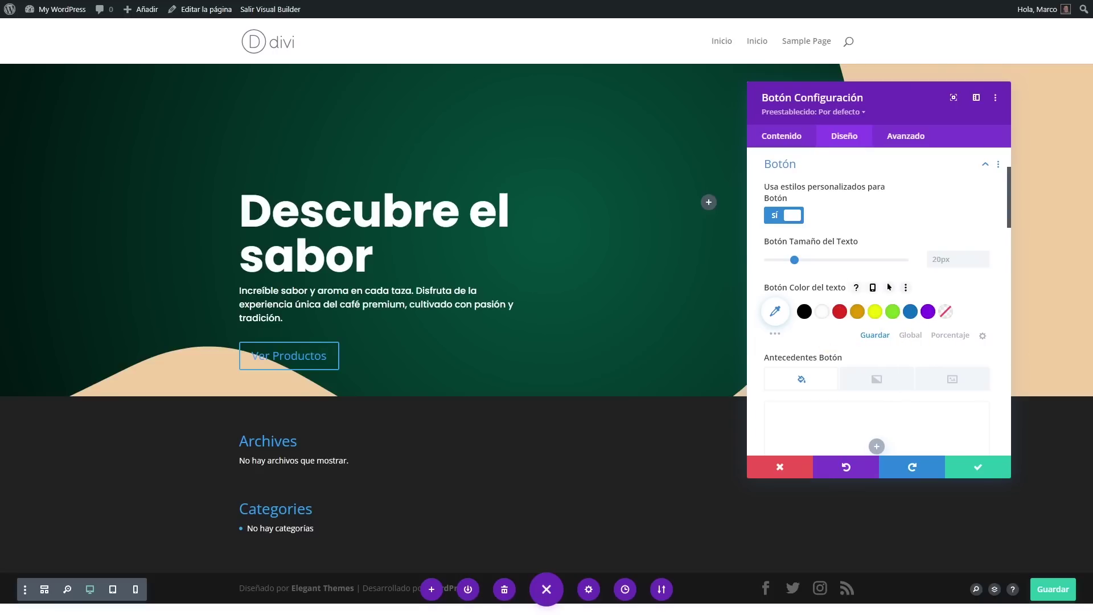
{"action": "scroll", "coordinate": [840, 302], "scroll_direction": "down", "scroll_amount": 1}
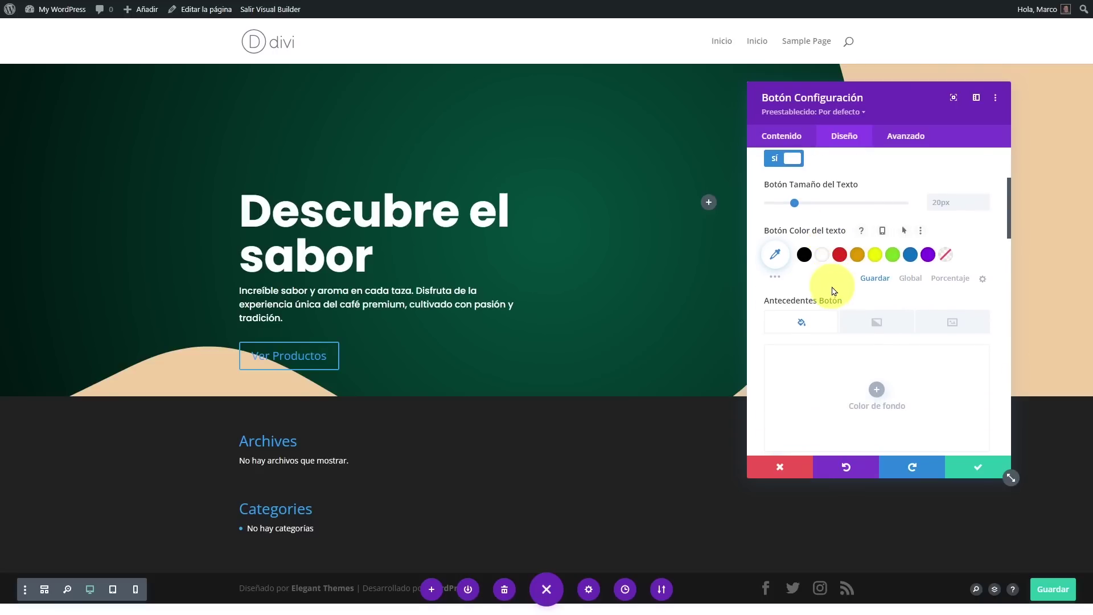
{"action": "left_click", "coordinate": [878, 391]}
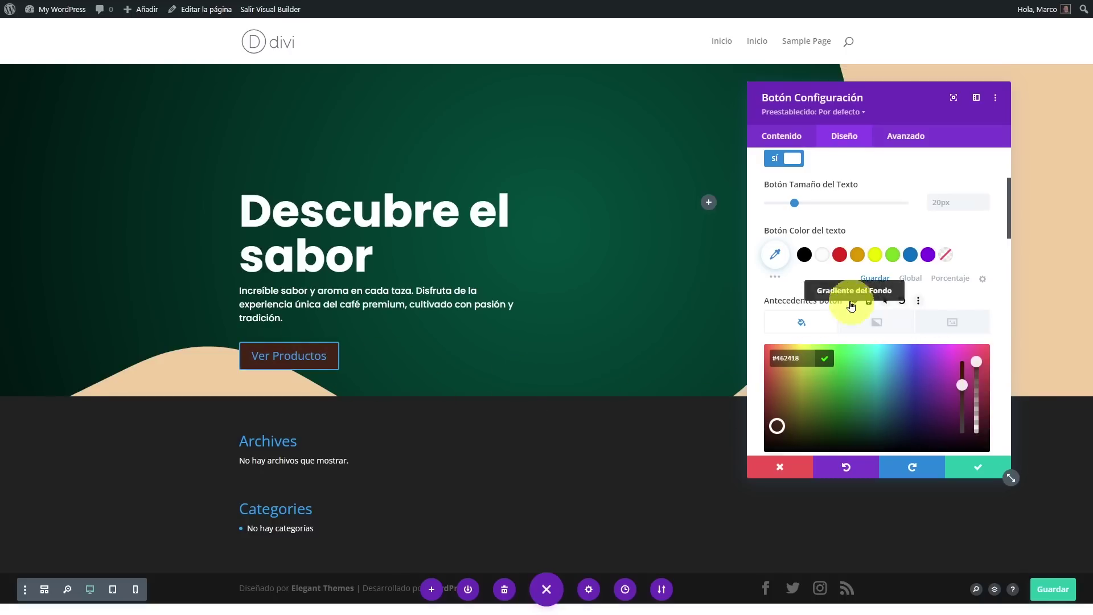
{"action": "left_click", "coordinate": [825, 257]}
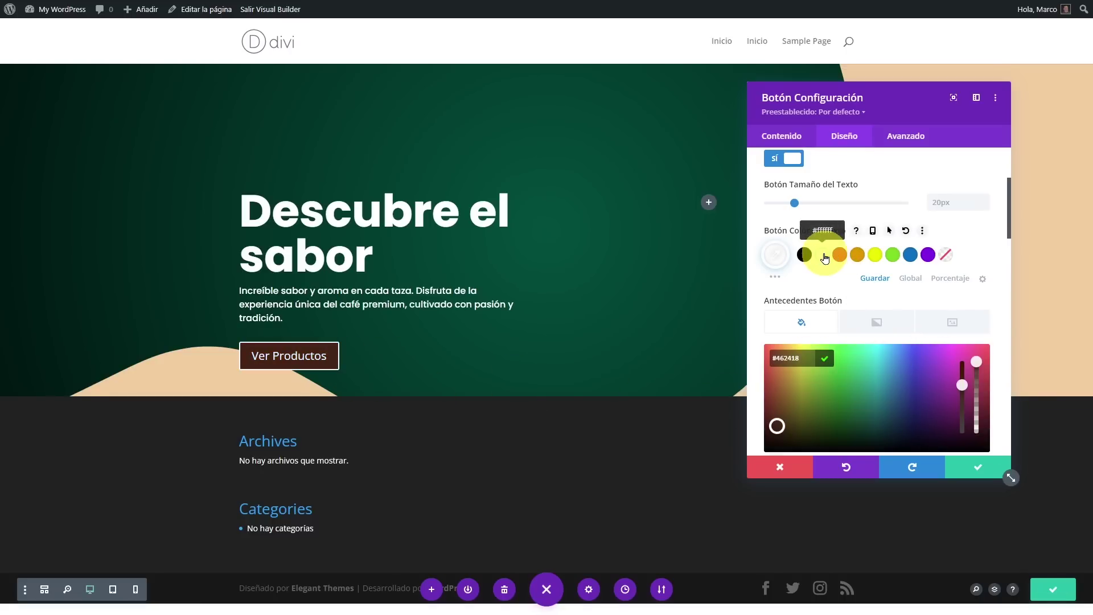
{"action": "left_click", "coordinate": [963, 203]}
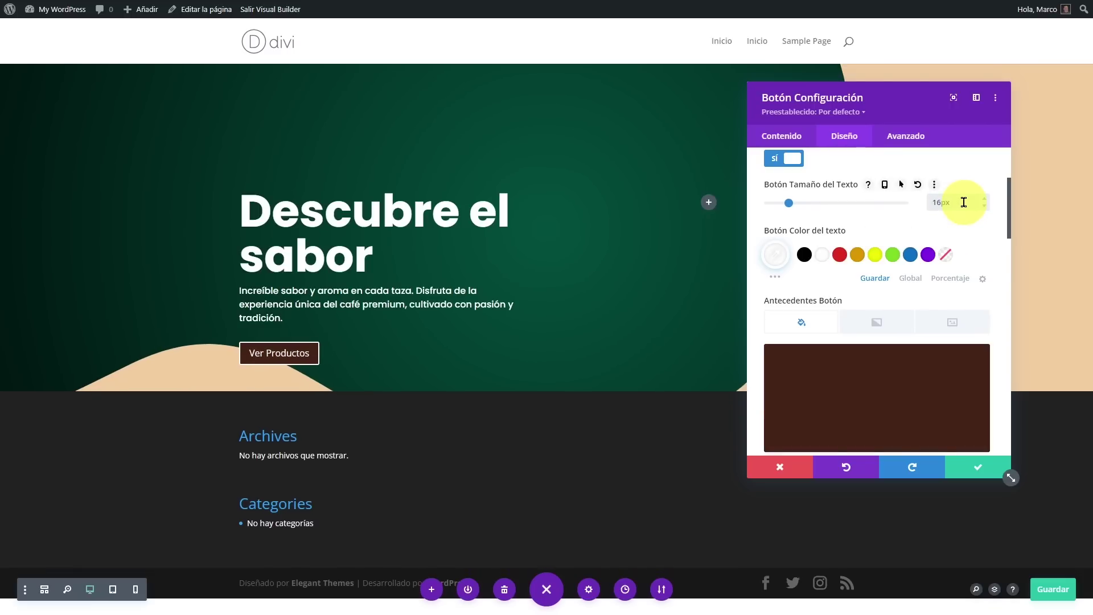
Remove the Ver Productos button's border by setting its width to 0px, and set its border radius to 30px.
{"action": "scroll", "coordinate": [973, 239], "scroll_direction": "down", "scroll_amount": 2}
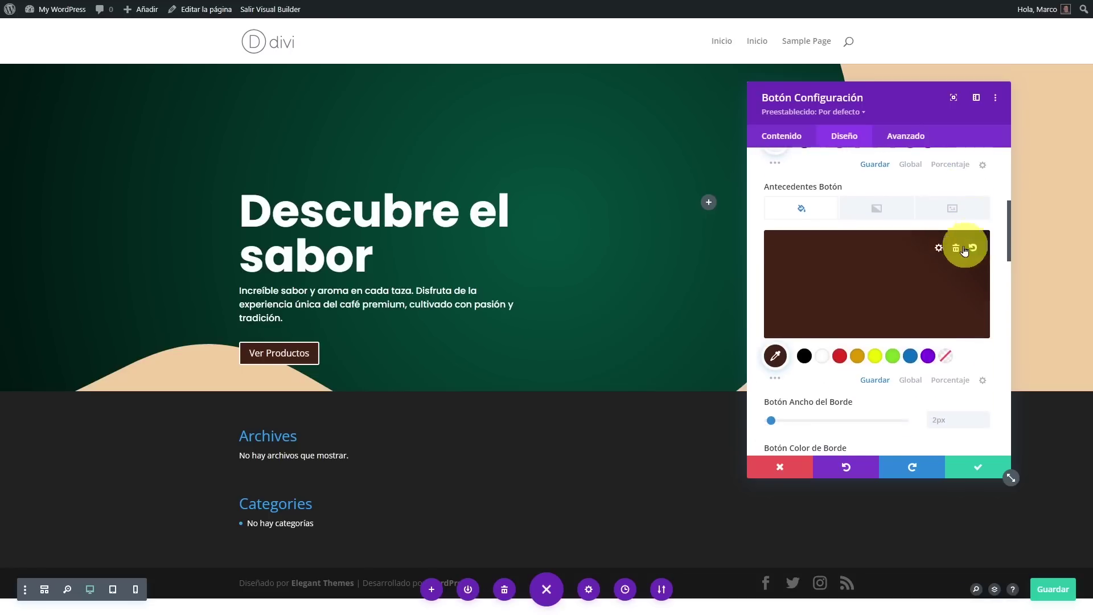
{"action": "scroll", "coordinate": [915, 283], "scroll_direction": "down", "scroll_amount": 2}
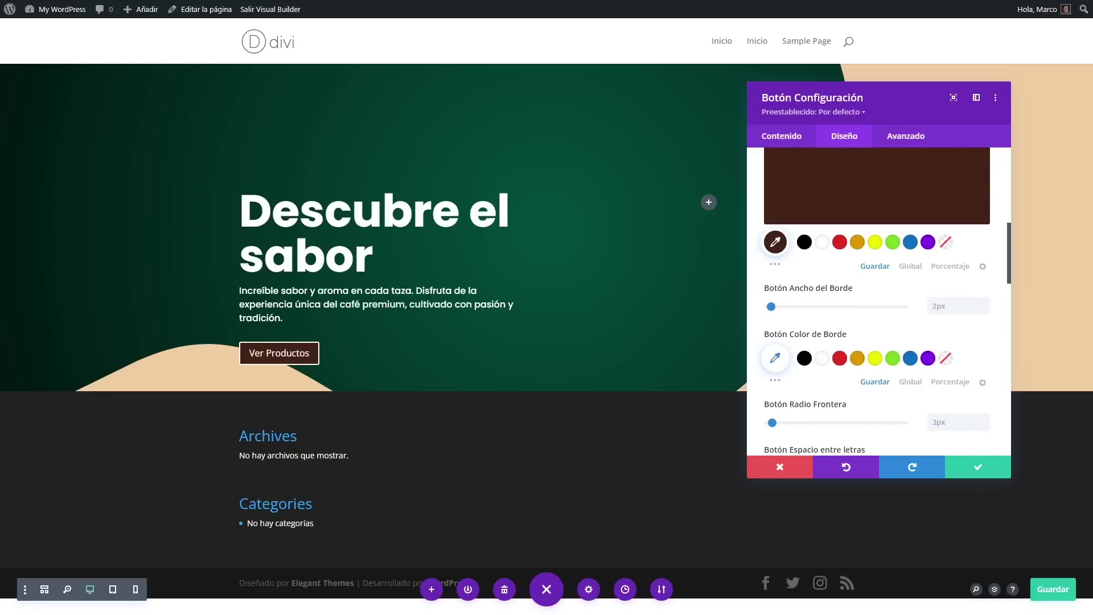
{"action": "left_click_drag", "start_coordinate": [771, 308], "coordinate": [756, 312]}
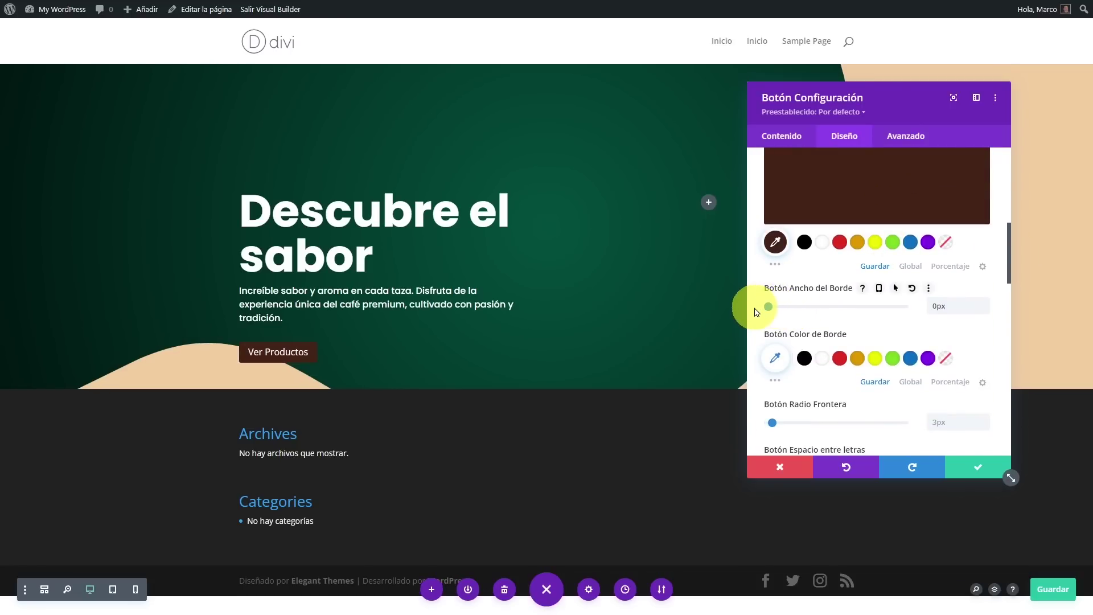
{"action": "scroll", "coordinate": [957, 363], "scroll_direction": "down", "scroll_amount": 1}
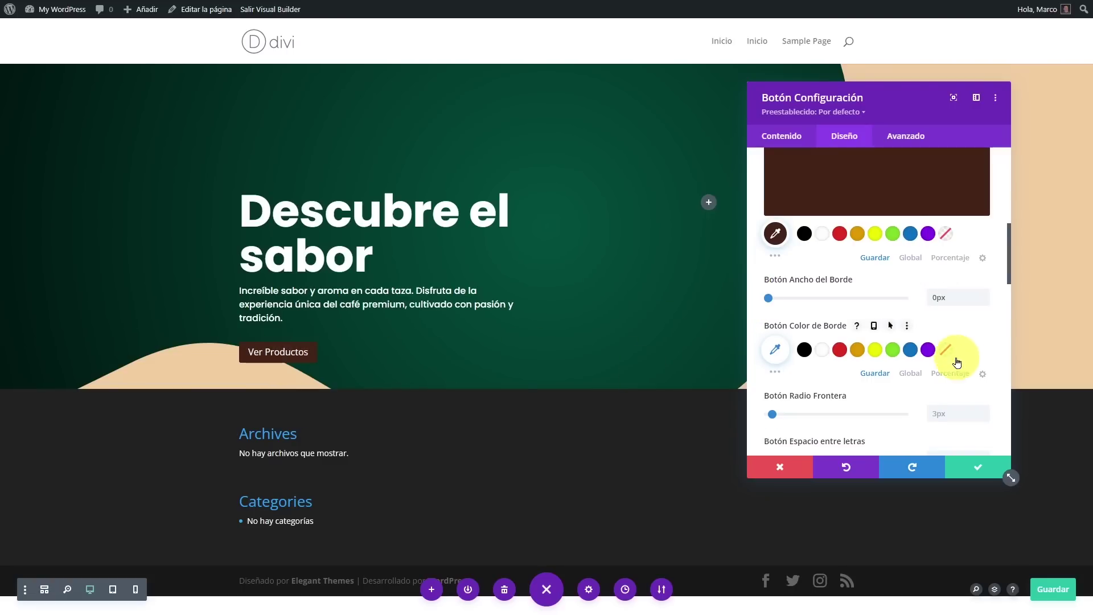
{"action": "scroll", "coordinate": [958, 363], "scroll_direction": "down", "scroll_amount": 1}
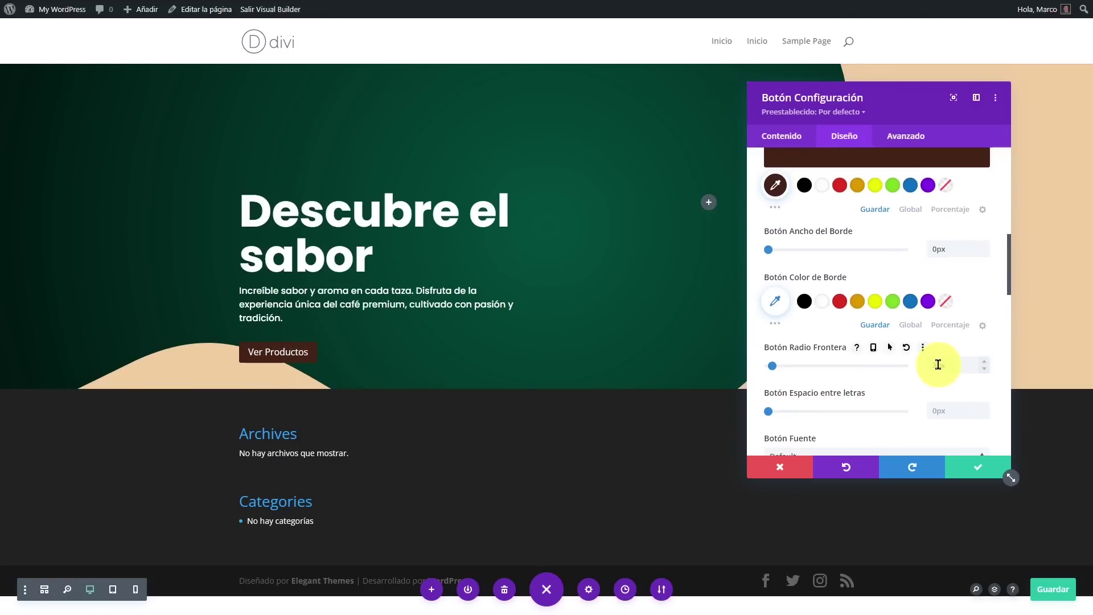
{"action": "left_click", "coordinate": [939, 364]}
{"action": "type", "text": "30"}
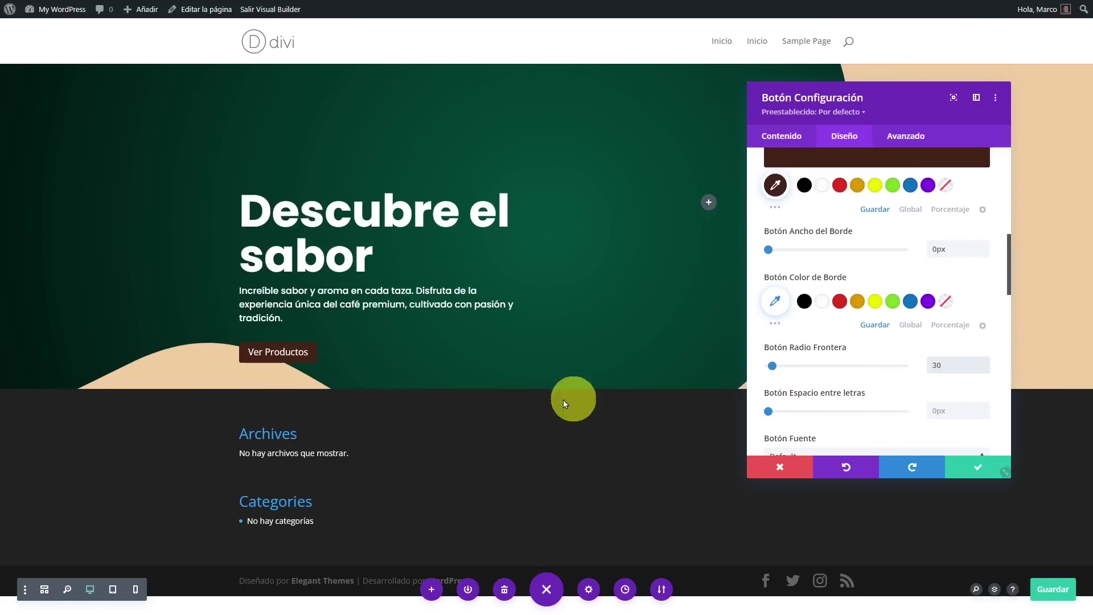
Set the button's font to Poppins.
{"action": "scroll", "coordinate": [933, 401], "scroll_direction": "down", "scroll_amount": 1}
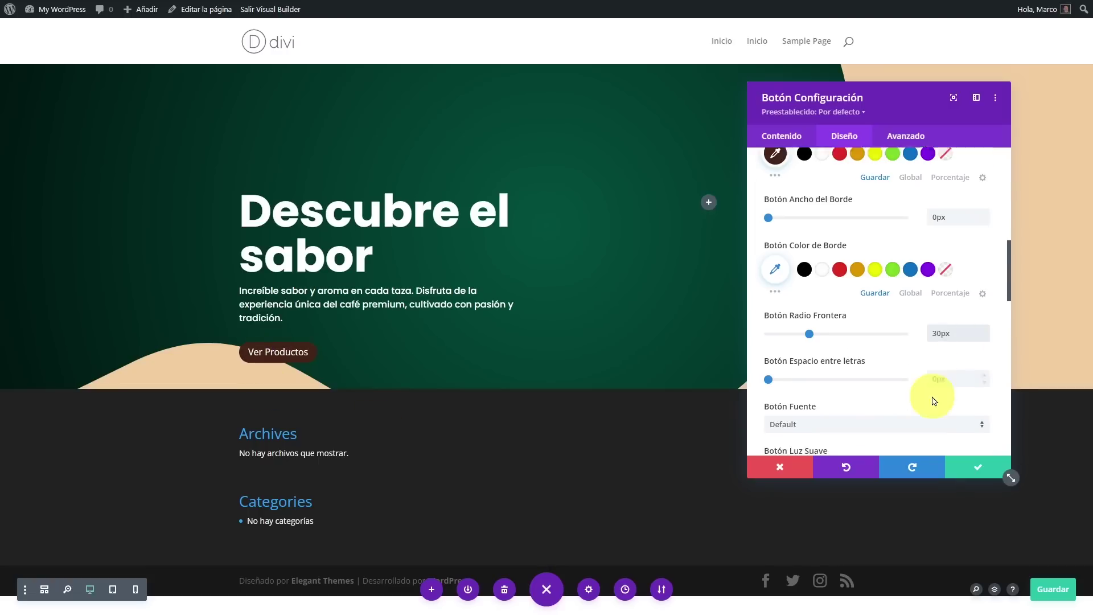
{"action": "scroll", "coordinate": [932, 401], "scroll_direction": "down", "scroll_amount": 2}
{"action": "scroll", "coordinate": [907, 362], "scroll_direction": "down", "scroll_amount": 1}
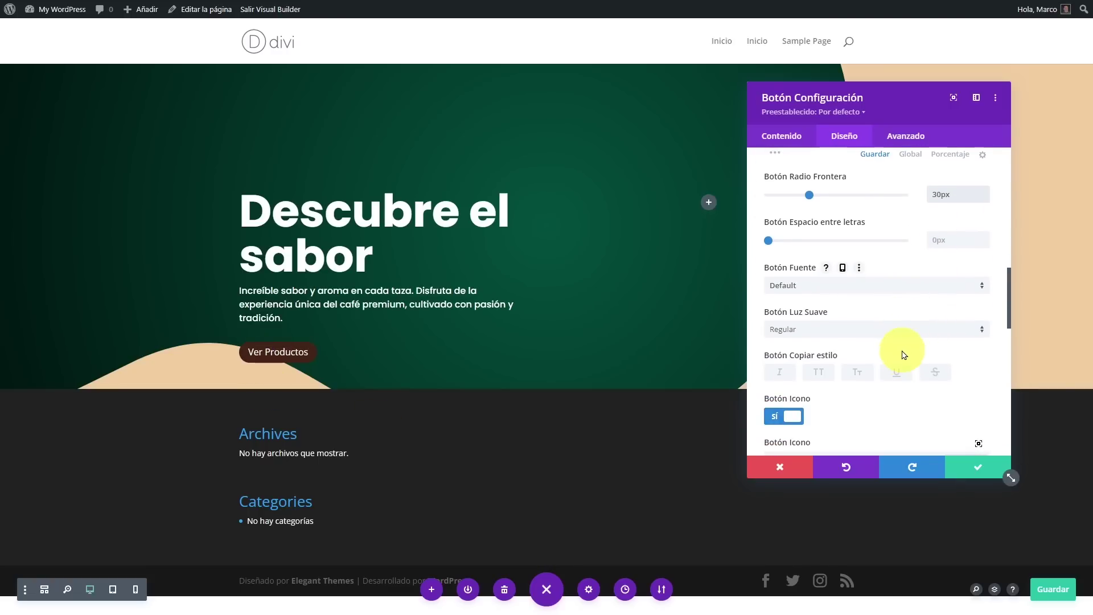
{"action": "left_click", "coordinate": [814, 286]}
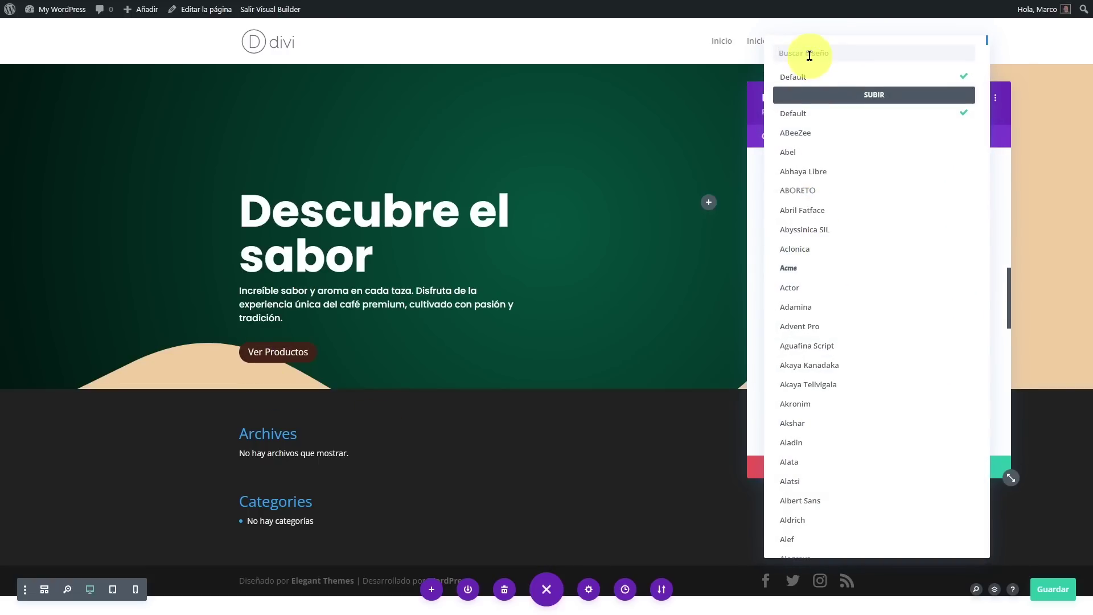
{"action": "type", "text": "pop"}
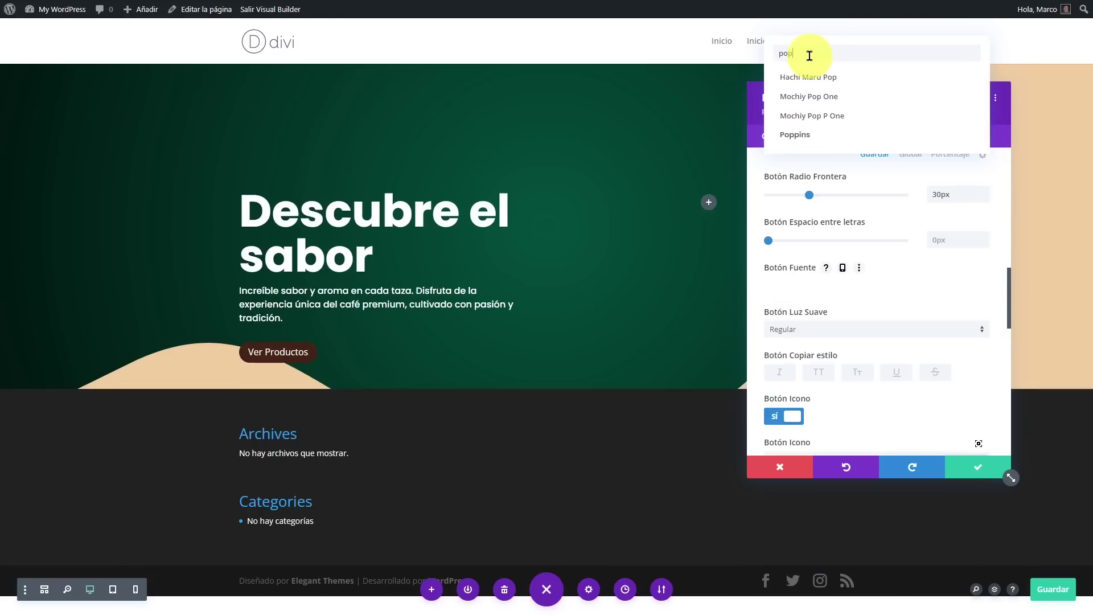
{"action": "left_click", "coordinate": [804, 136]}
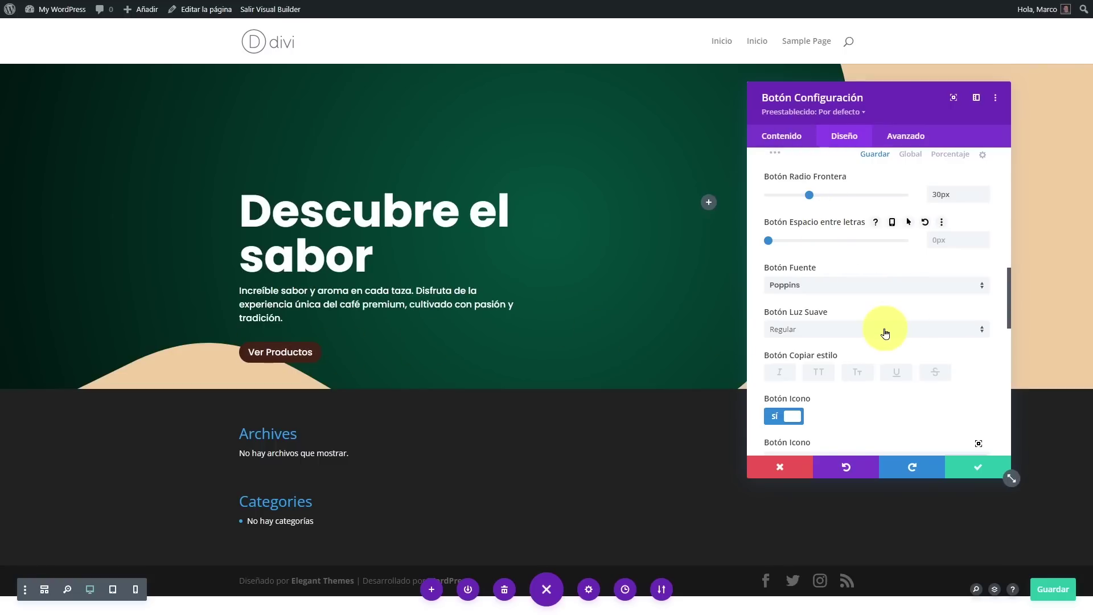
{"action": "scroll", "coordinate": [897, 353], "scroll_direction": "down", "scroll_amount": 2}
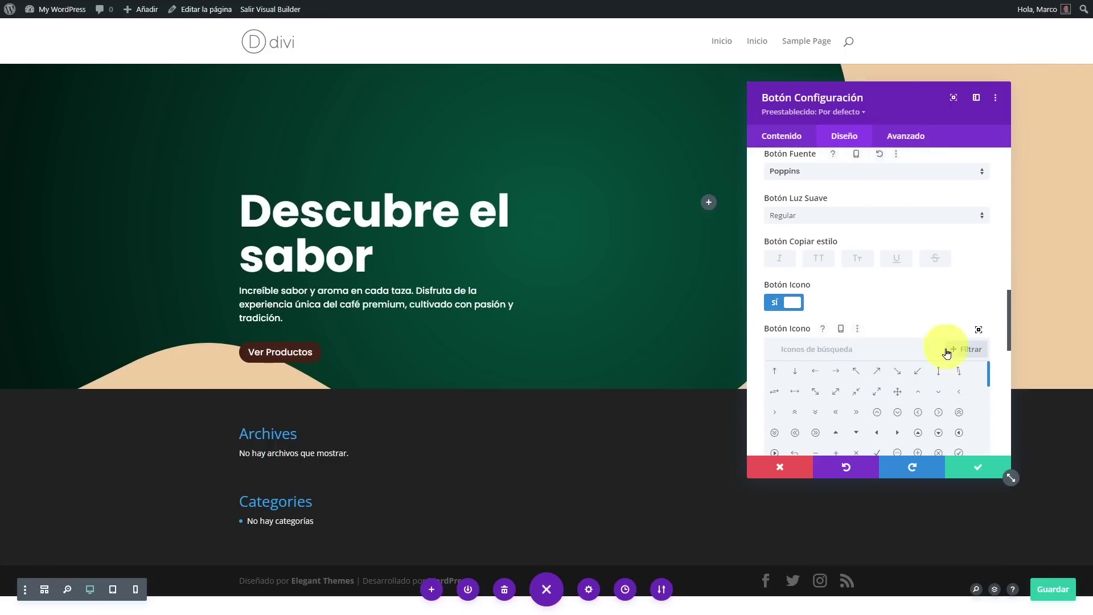
Give the button 10px padding above and below and 30px padding on both sides, and save the button settings.
{"action": "scroll", "coordinate": [861, 273], "scroll_direction": "up", "scroll_amount": 6}
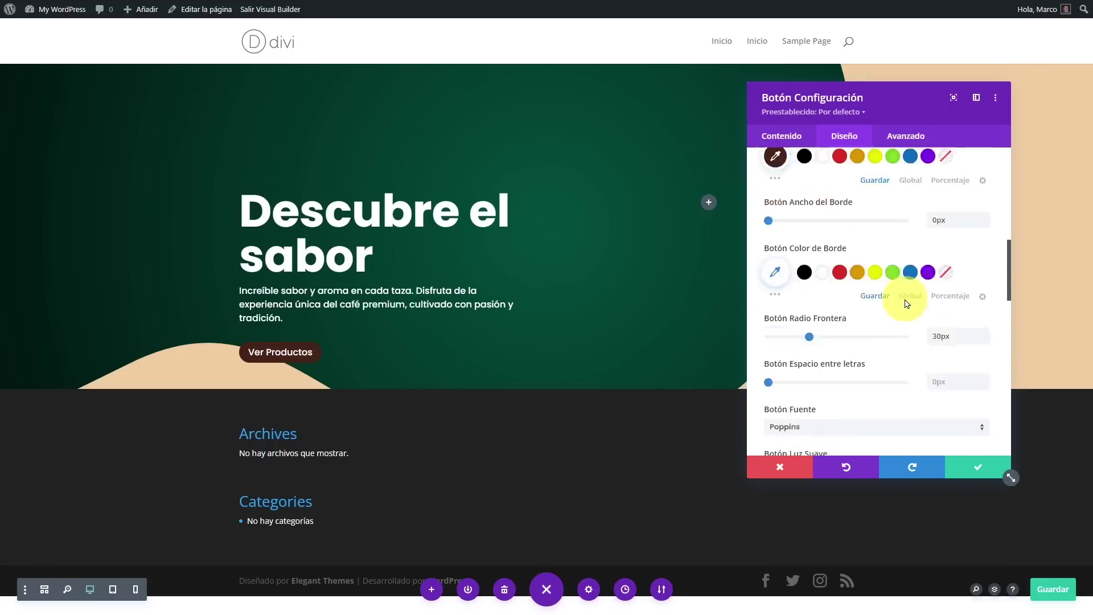
{"action": "scroll", "coordinate": [898, 320], "scroll_direction": "up", "scroll_amount": 5}
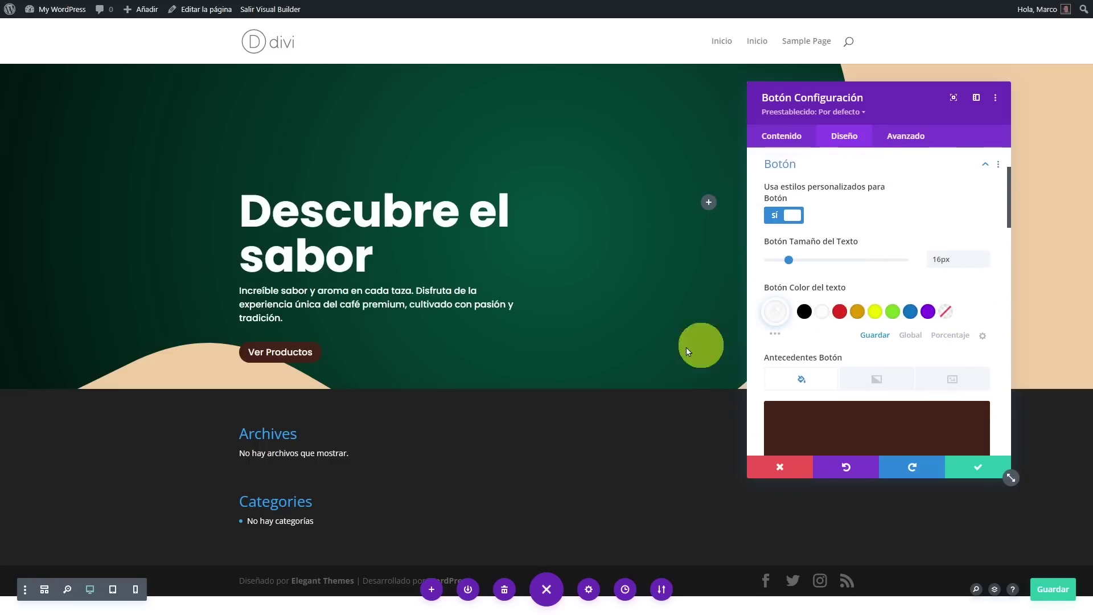
{"action": "scroll", "coordinate": [898, 330], "scroll_direction": "up", "scroll_amount": 3}
{"action": "left_click", "coordinate": [986, 257]}
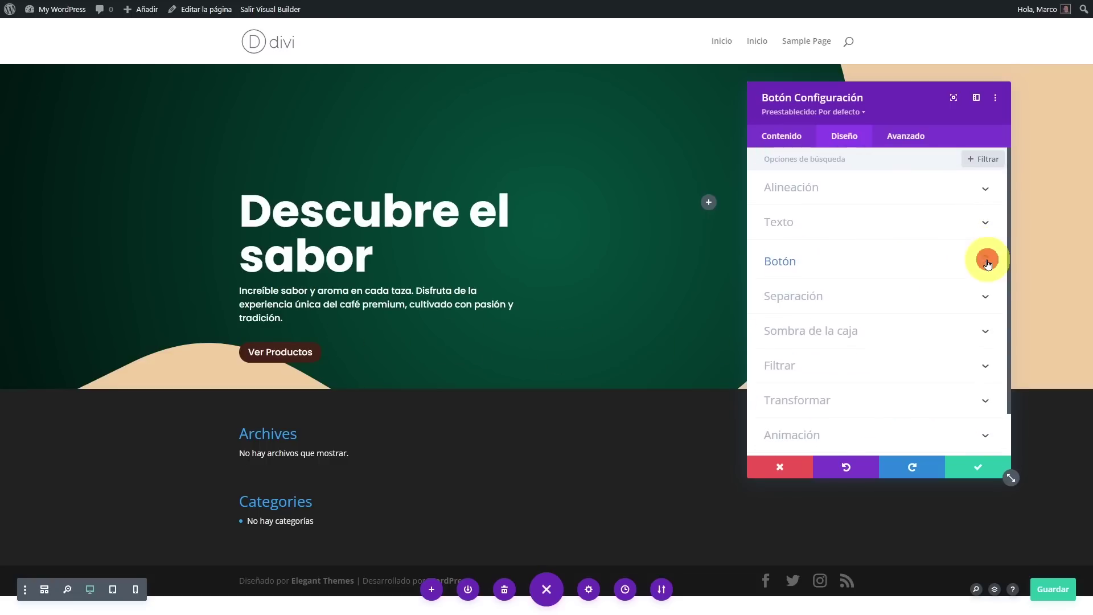
{"action": "left_click", "coordinate": [984, 289]}
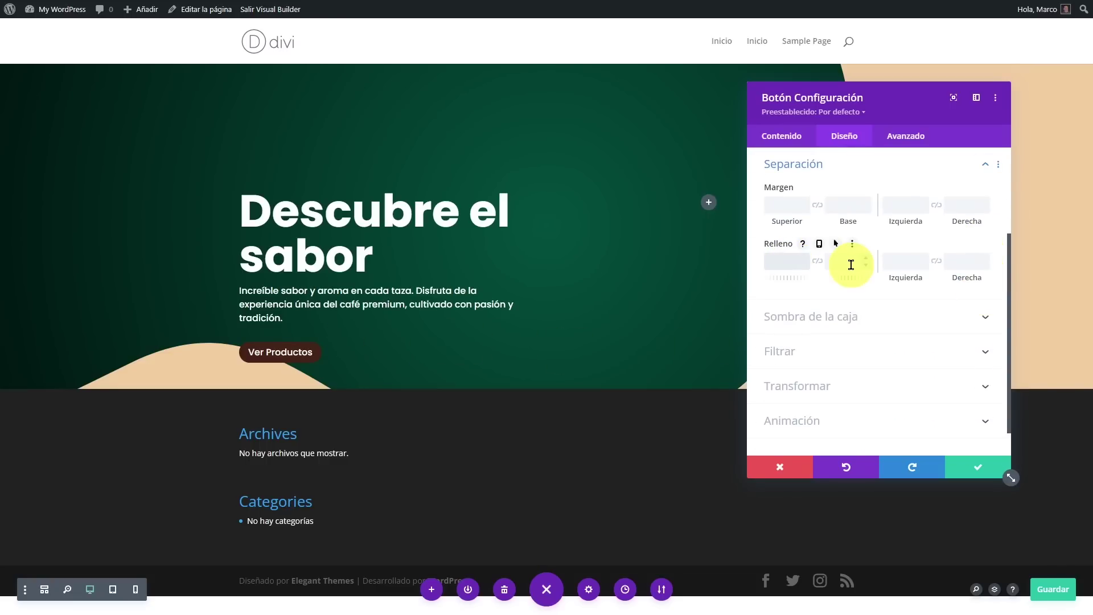
{"action": "left_click", "coordinate": [818, 261]}
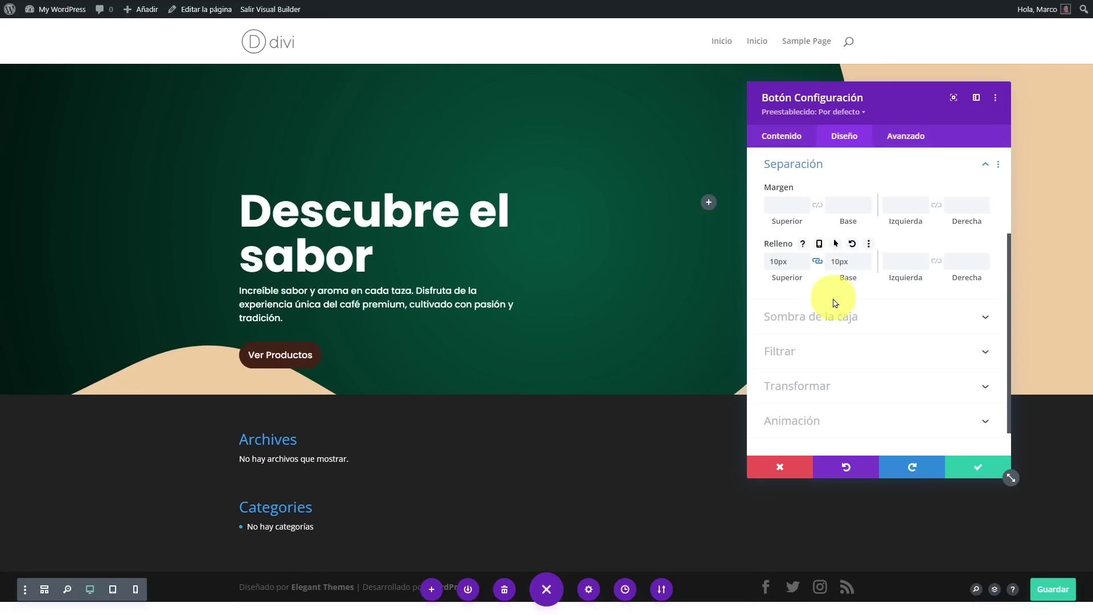
{"action": "left_click", "coordinate": [913, 260]}
{"action": "type", "text": "30"}
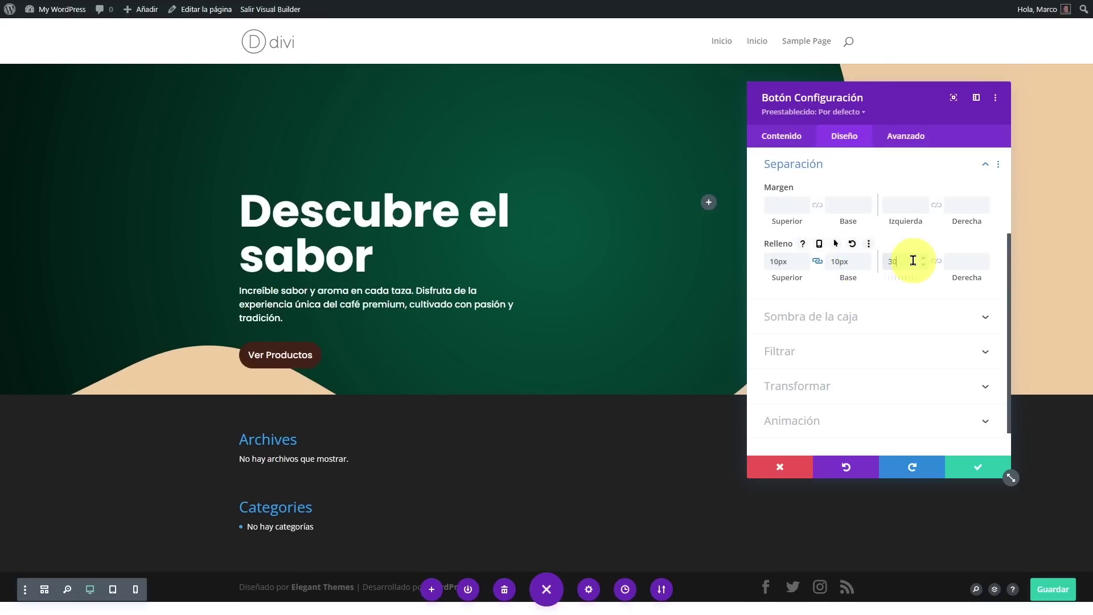
{"action": "type", "text": "px"}
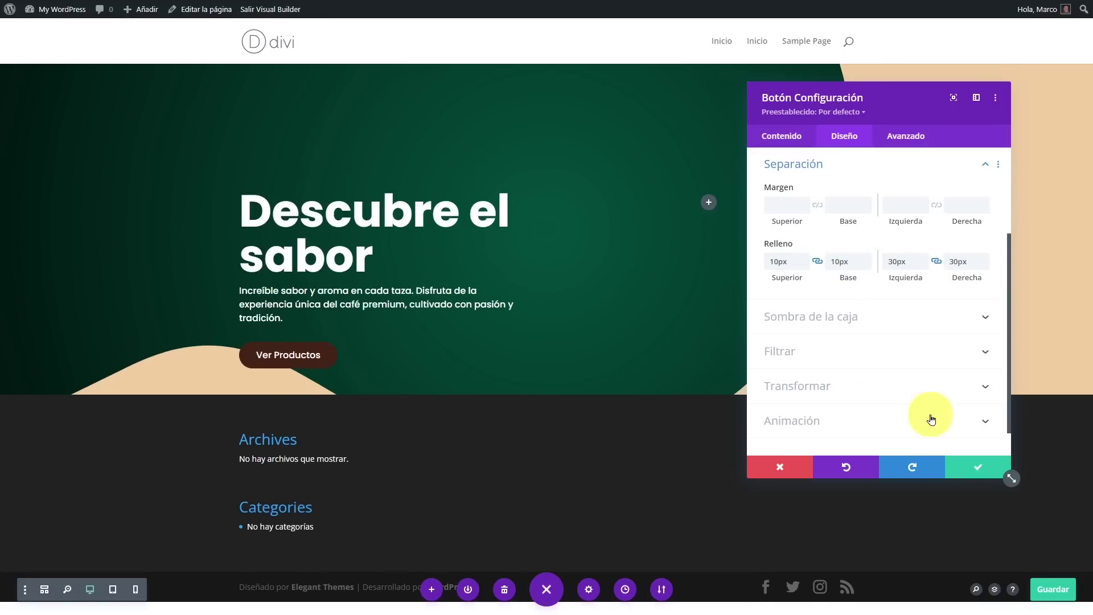
{"action": "left_click", "coordinate": [977, 466]}
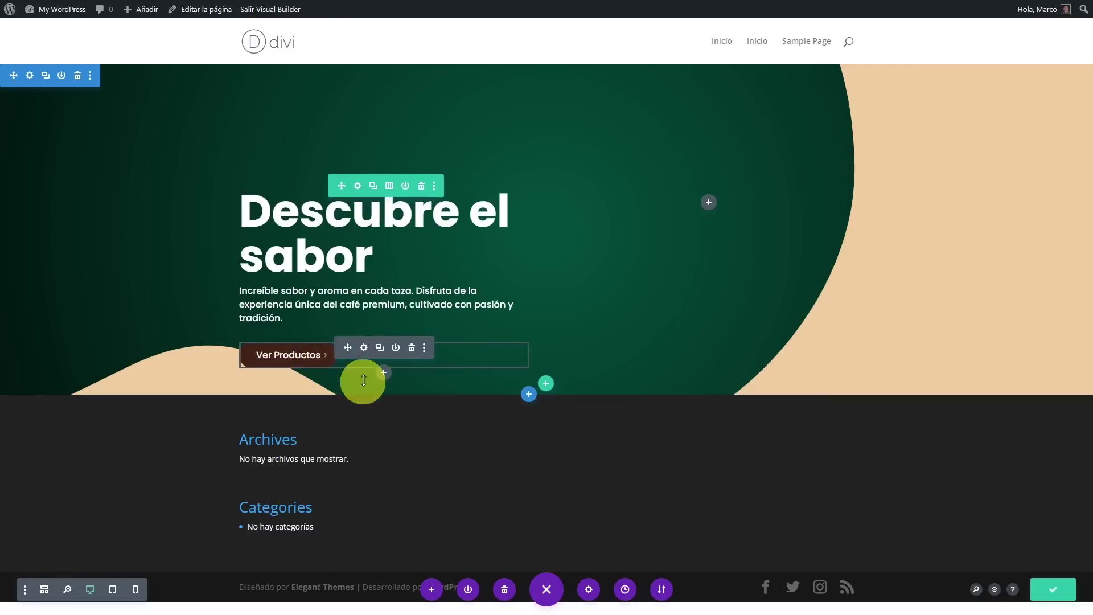
Reopen the Ver Productos button's design settings and apply the blurred box shadow preset offset toward the lower right.
{"action": "mouse_move", "coordinate": [304, 360]}
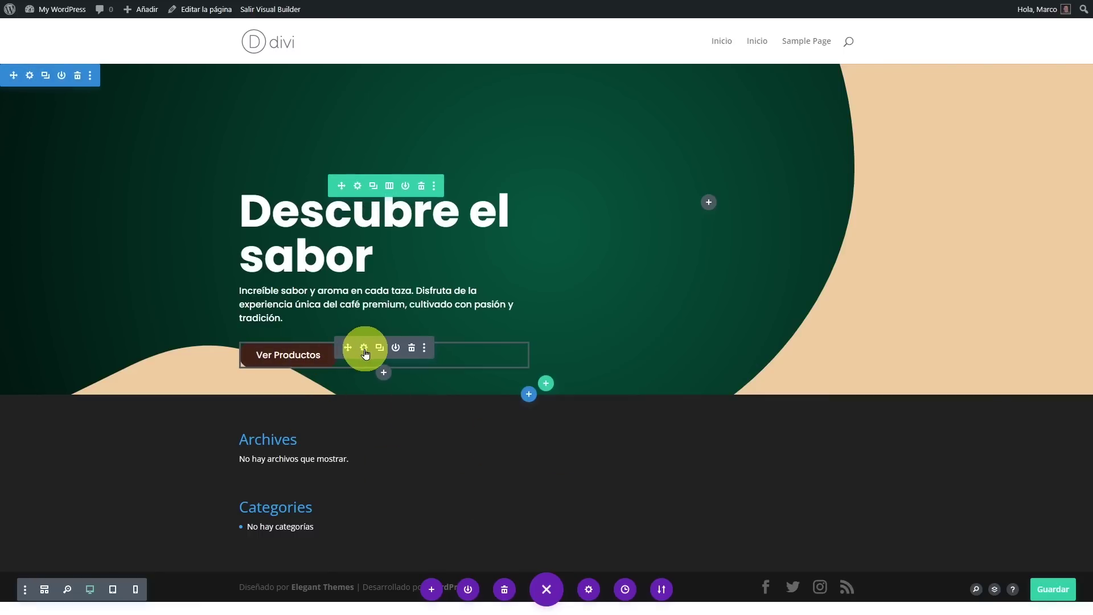
{"action": "left_click", "coordinate": [364, 348]}
{"action": "left_click", "coordinate": [844, 139]}
{"action": "left_click", "coordinate": [844, 328]}
{"action": "left_click", "coordinate": [854, 217]}
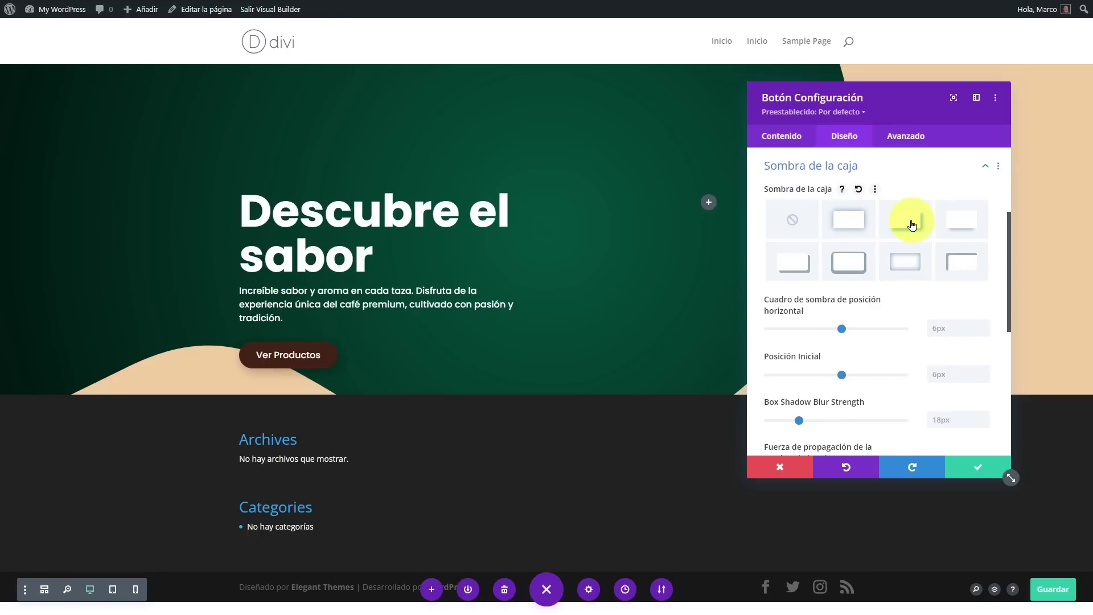
Adjust the box shadow to 11px horizontal position, 17px vertical position, 12px blur and -3px spread.
{"action": "left_click", "coordinate": [842, 330]}
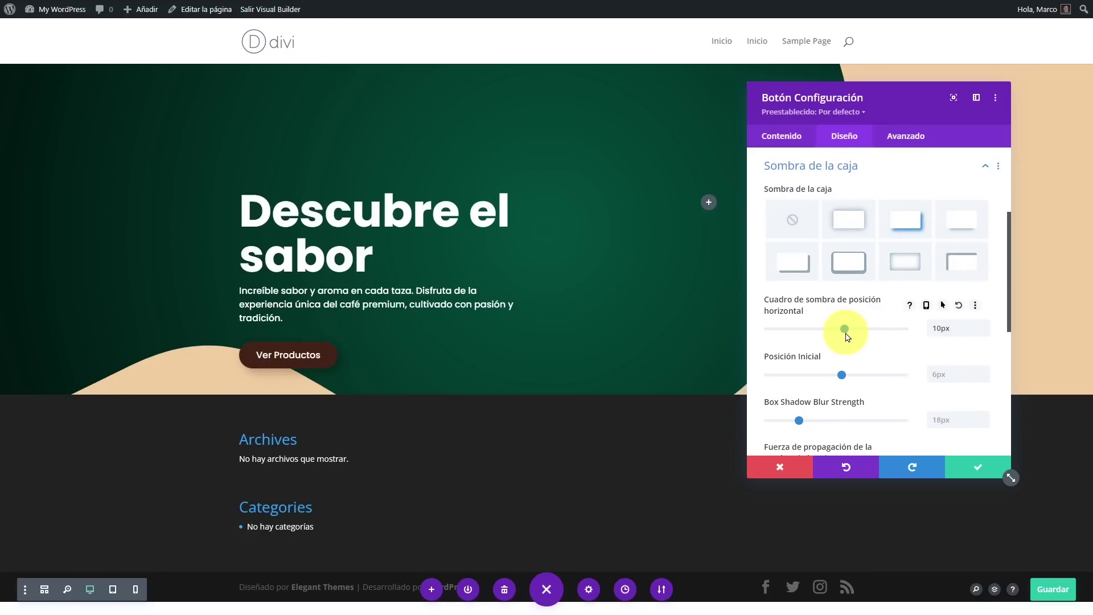
{"action": "left_click_drag", "start_coordinate": [842, 375], "coordinate": [853, 380]}
{"action": "mouse_move", "coordinate": [799, 420]}
{"action": "left_mouse_down"}
{"action": "mouse_move", "coordinate": [813, 424]}
{"action": "mouse_move", "coordinate": [782, 424]}
{"action": "left_mouse_up"}
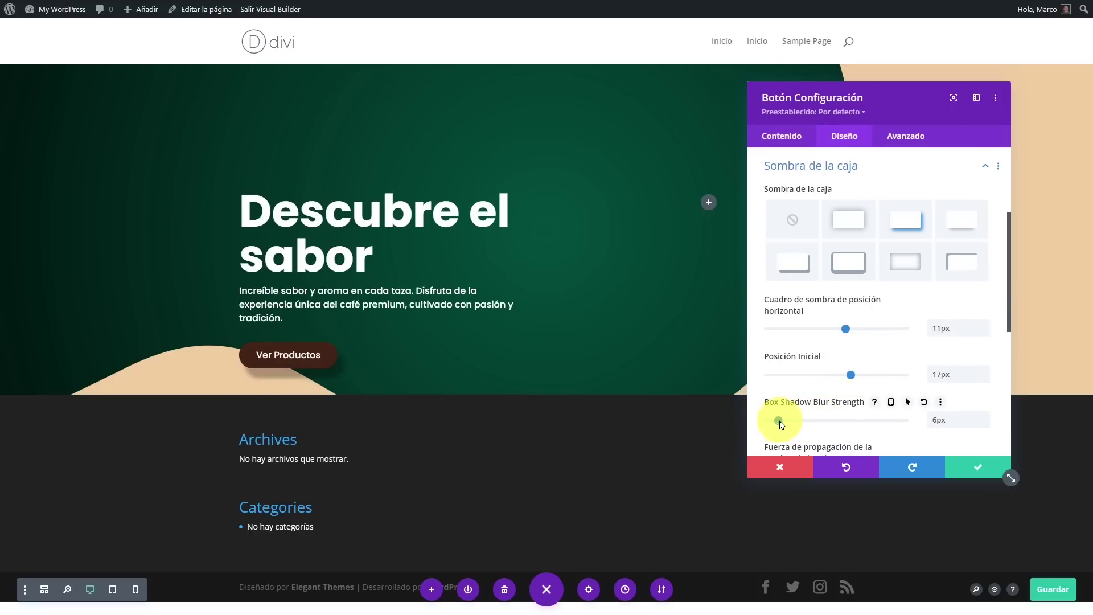
{"action": "scroll", "coordinate": [843, 401], "scroll_direction": "down", "scroll_amount": 2}
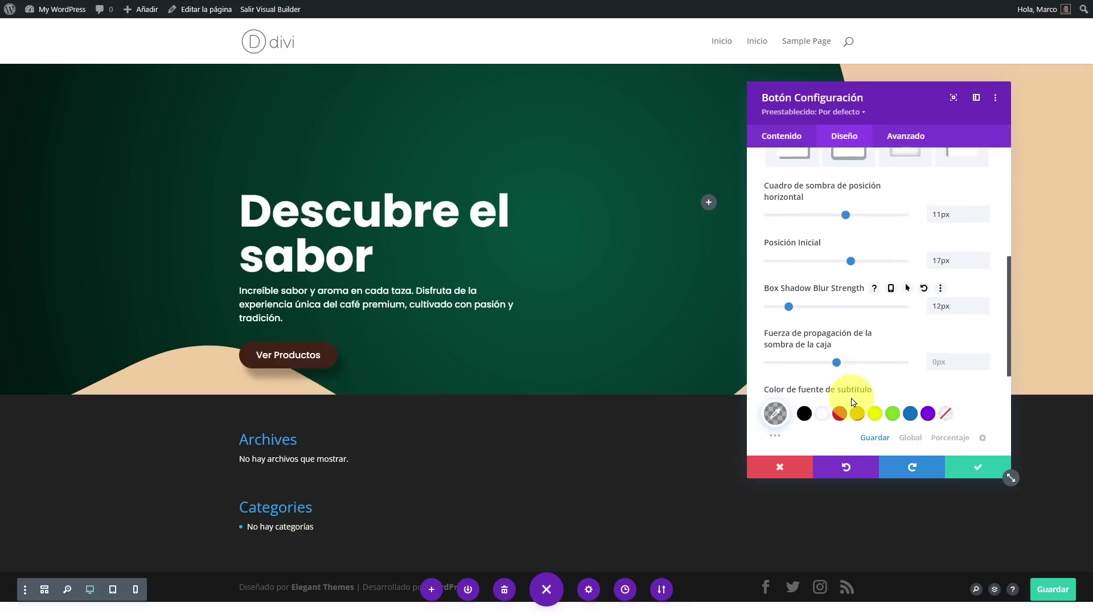
{"action": "left_click", "coordinate": [842, 363]}
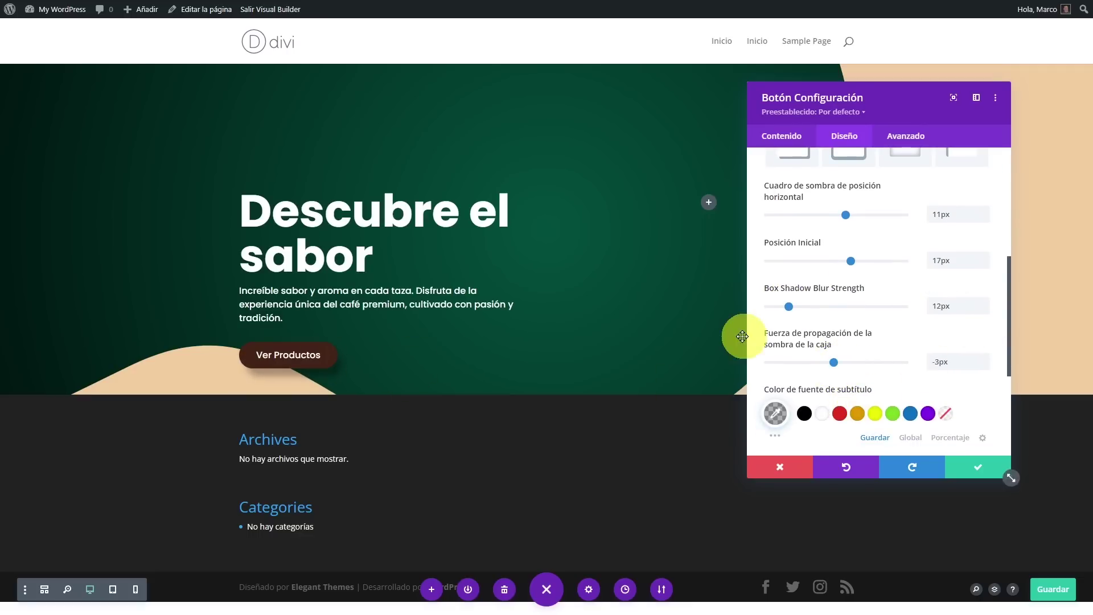
Try other box shadow presets on the button and return to the blurred lower-right shadow preset.
{"action": "scroll", "coordinate": [934, 342], "scroll_direction": "up", "scroll_amount": 2}
{"action": "left_click", "coordinate": [846, 222]}
{"action": "left_click", "coordinate": [950, 261]}
{"action": "left_click", "coordinate": [846, 263]}
{"action": "left_click", "coordinate": [905, 228]}
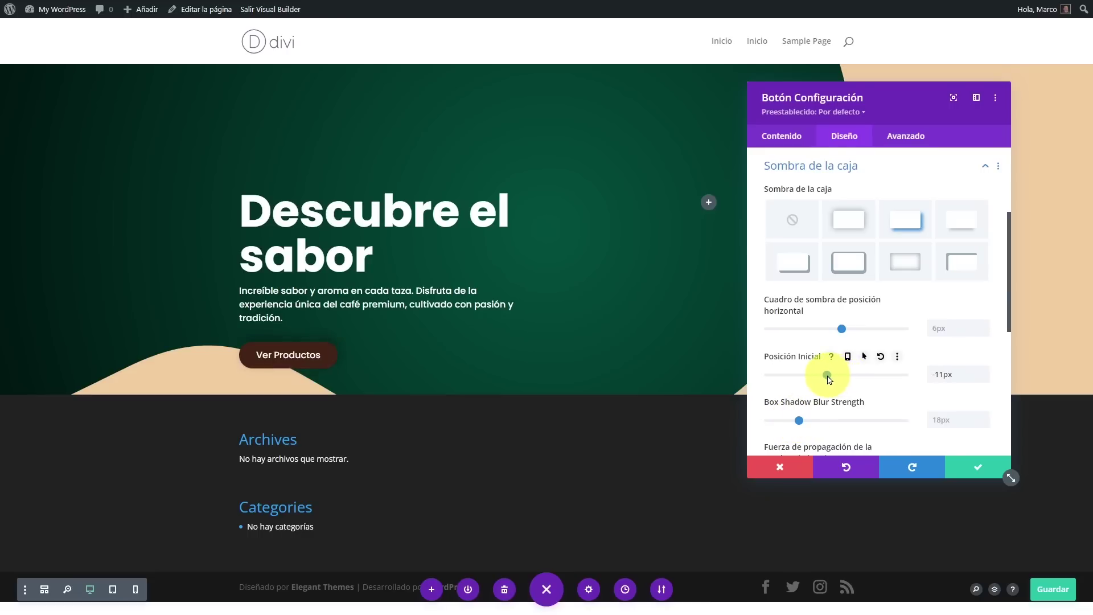
Set the box shadow to 15px horizontal position, 14px vertical position, 6px blur and 1px spread.
{"action": "mouse_move", "coordinate": [842, 328]}
{"action": "left_mouse_down"}
{"action": "mouse_move", "coordinate": [833, 335]}
{"action": "mouse_move", "coordinate": [846, 336]}
{"action": "left_mouse_up"}
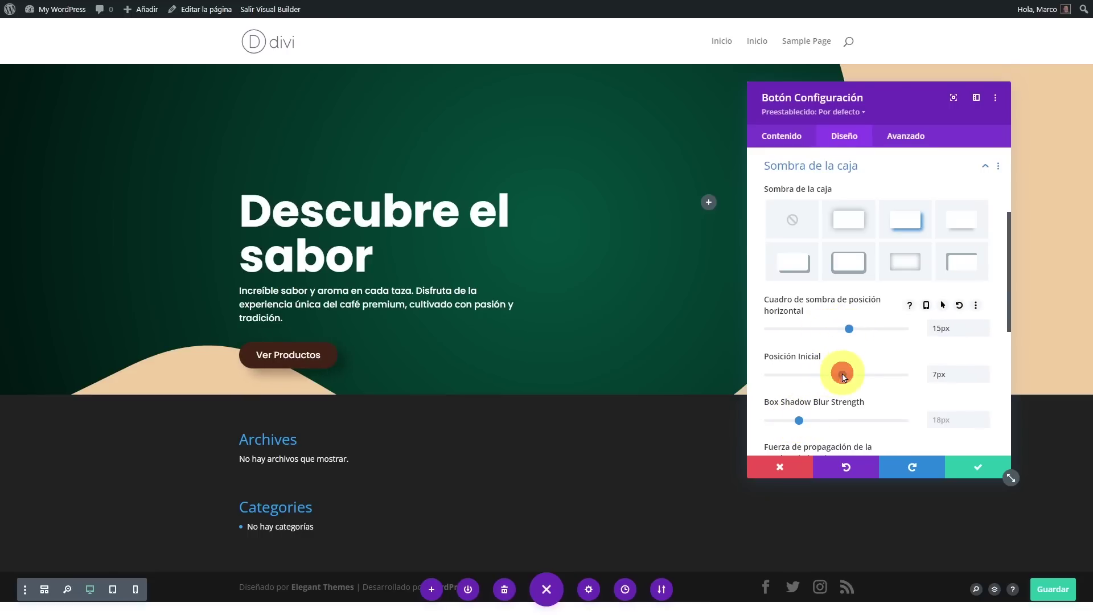
{"action": "left_click_drag", "start_coordinate": [844, 377], "coordinate": [828, 377]}
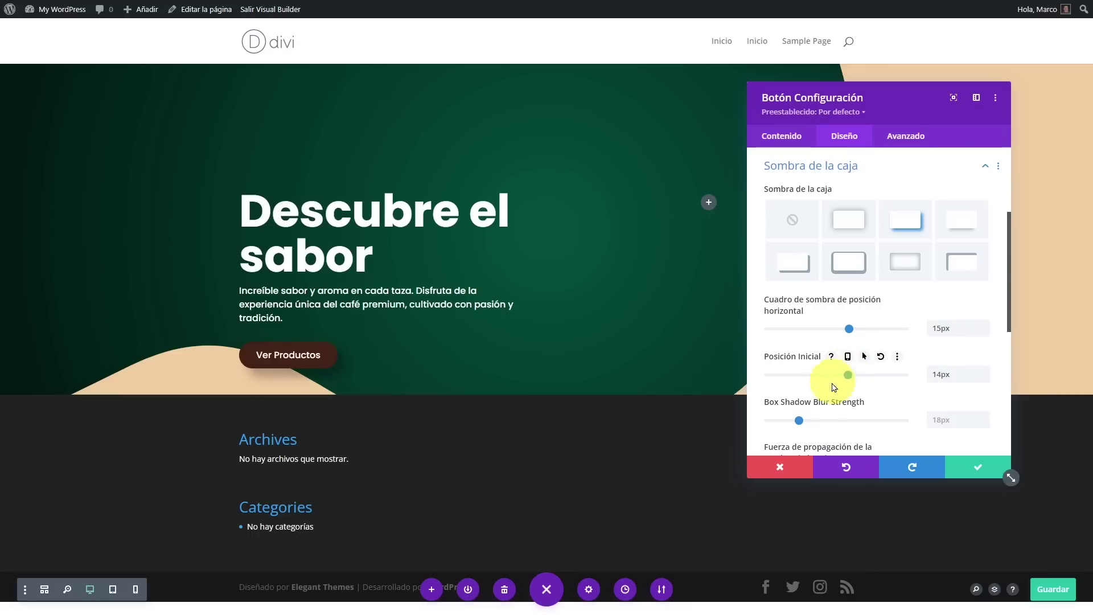
{"action": "mouse_move", "coordinate": [801, 420]}
{"action": "left_mouse_down"}
{"action": "mouse_move", "coordinate": [818, 422]}
{"action": "mouse_move", "coordinate": [798, 424]}
{"action": "left_mouse_up"}
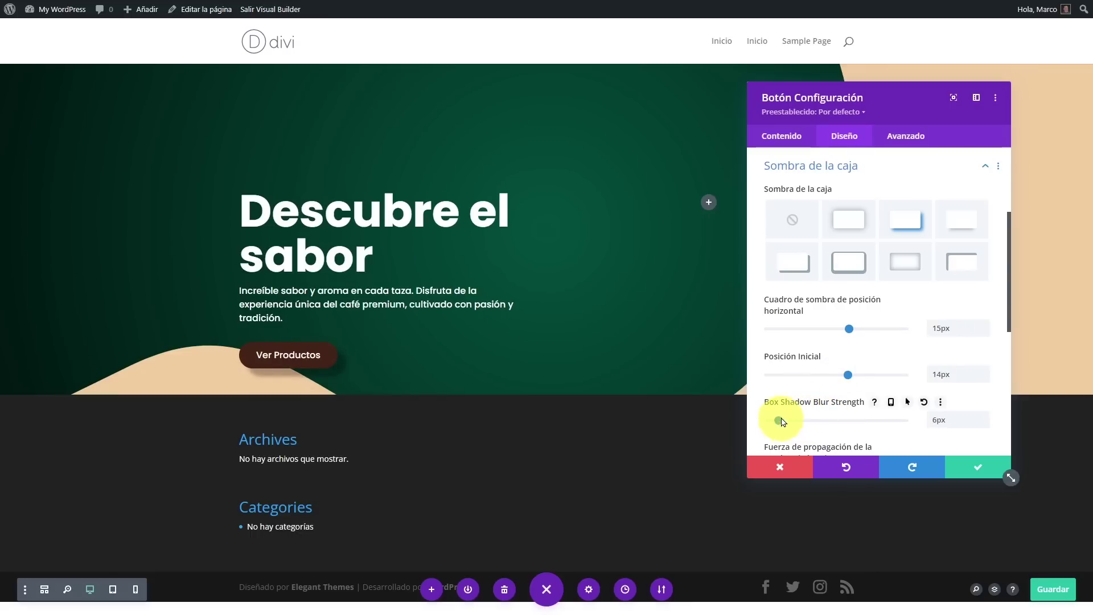
{"action": "scroll", "coordinate": [777, 370], "scroll_direction": "down", "scroll_amount": 3}
{"action": "left_click_drag", "start_coordinate": [838, 369], "coordinate": [821, 369]}
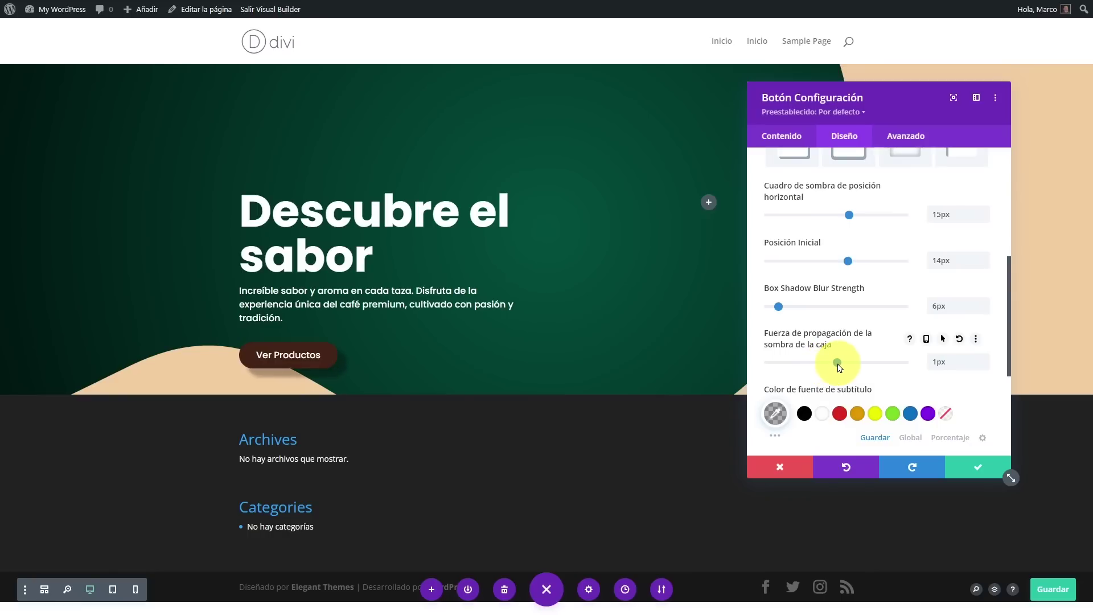
Set the shadow's blur to 16px and spread to -2px, adjust its black colour to about 0.49 opacity, and save the button settings.
{"action": "scroll", "coordinate": [855, 365], "scroll_direction": "down", "scroll_amount": 1}
{"action": "left_click", "coordinate": [776, 356]}
{"action": "left_click_drag", "start_coordinate": [976, 358], "coordinate": [978, 403]}
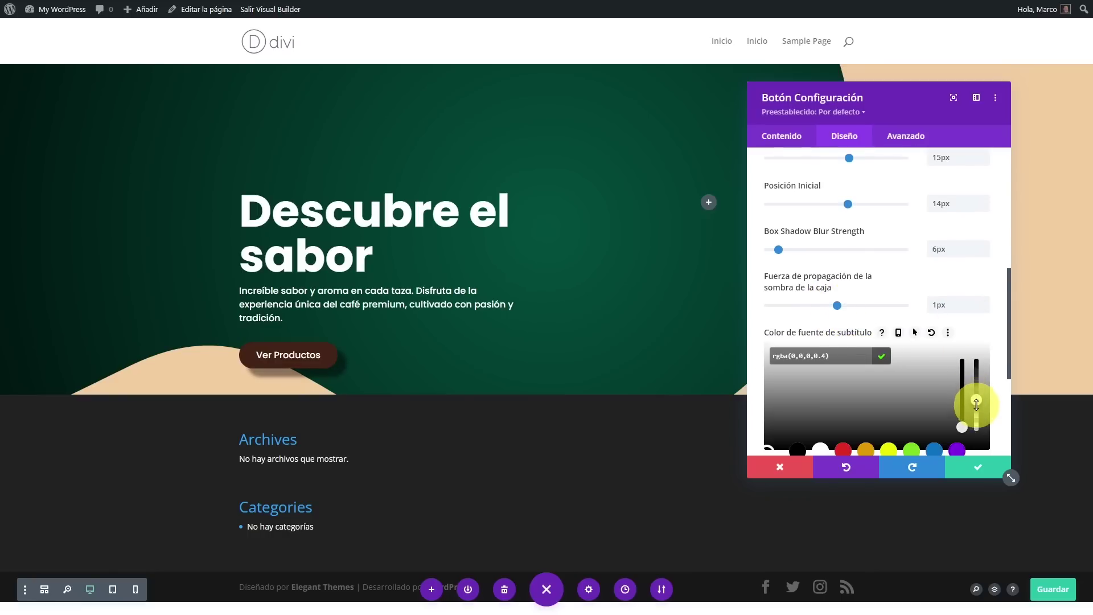
{"action": "left_click_drag", "start_coordinate": [838, 305], "coordinate": [834, 306]}
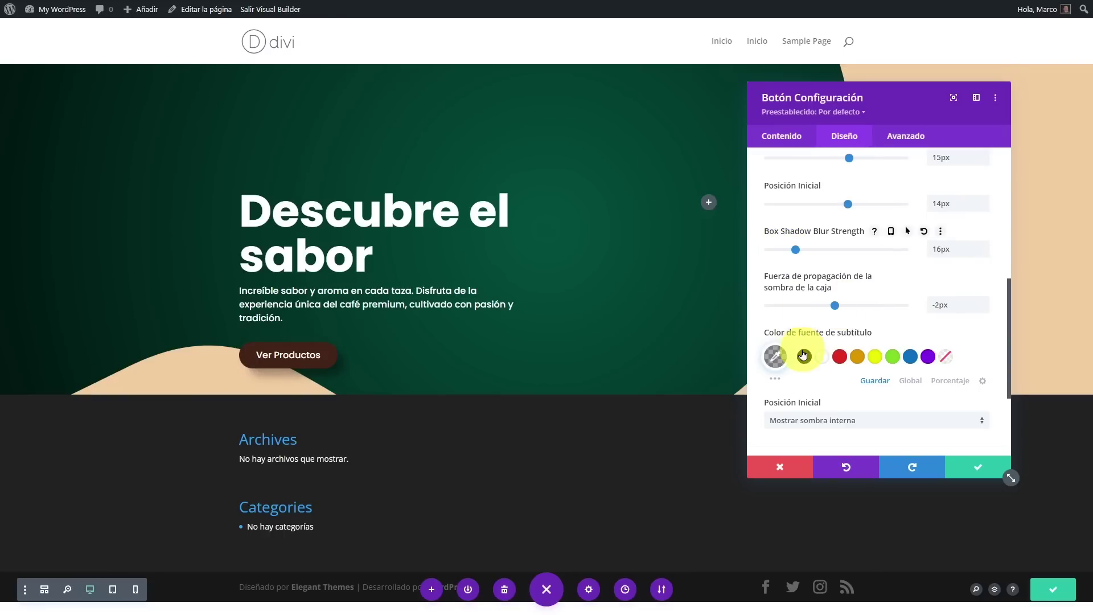
{"action": "left_click", "coordinate": [776, 357]}
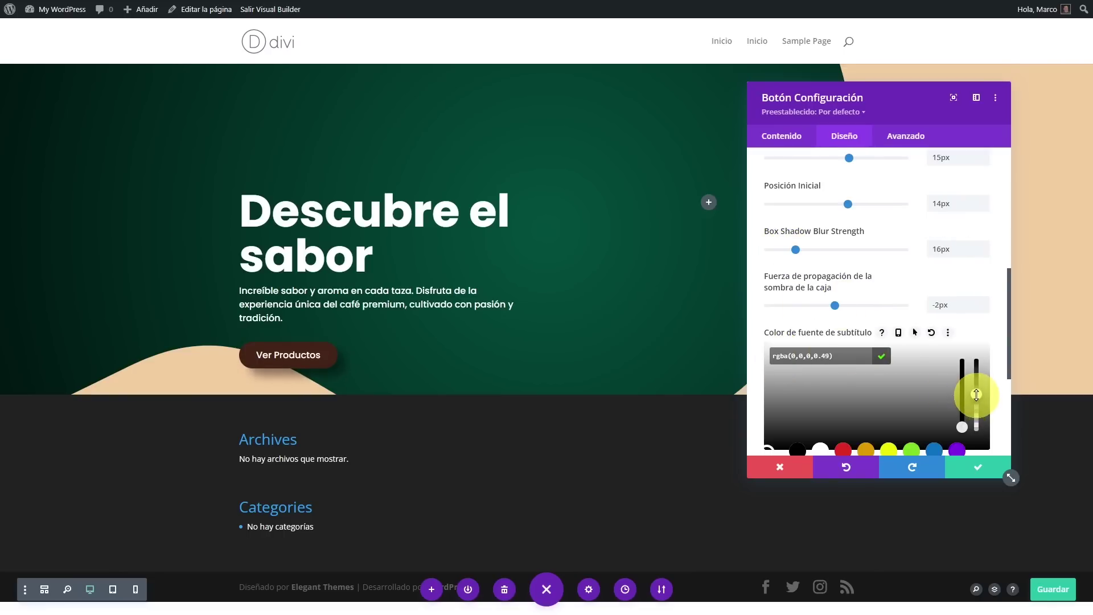
{"action": "left_click", "coordinate": [978, 467]}
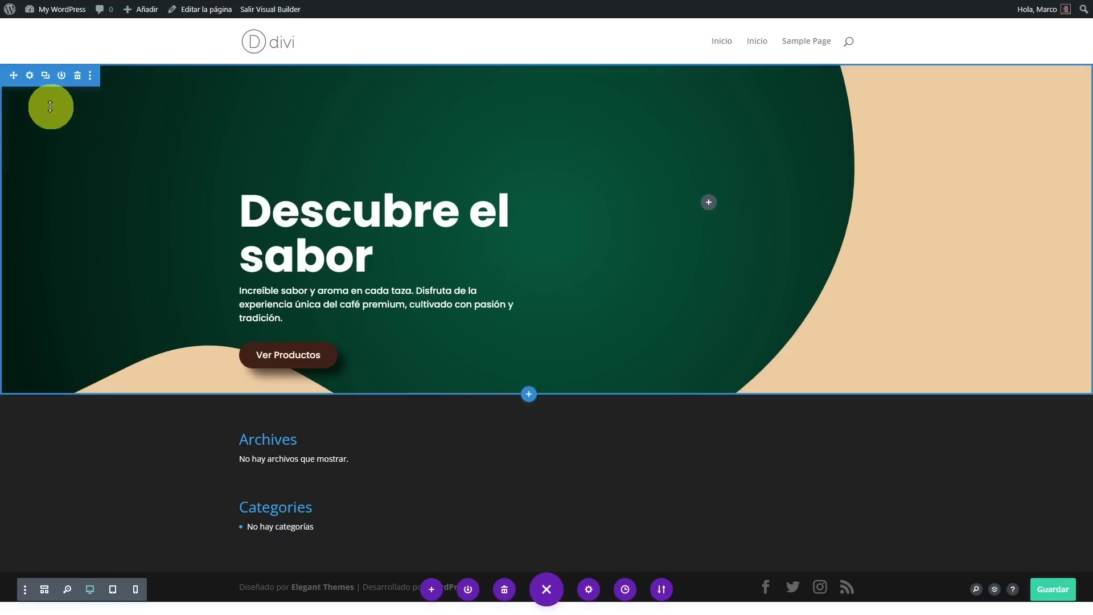
Review the Corner Lake mask in the hero section's background settings, save the page and close the settings.
{"action": "left_click", "coordinate": [27, 77]}
{"action": "left_click", "coordinate": [839, 214]}
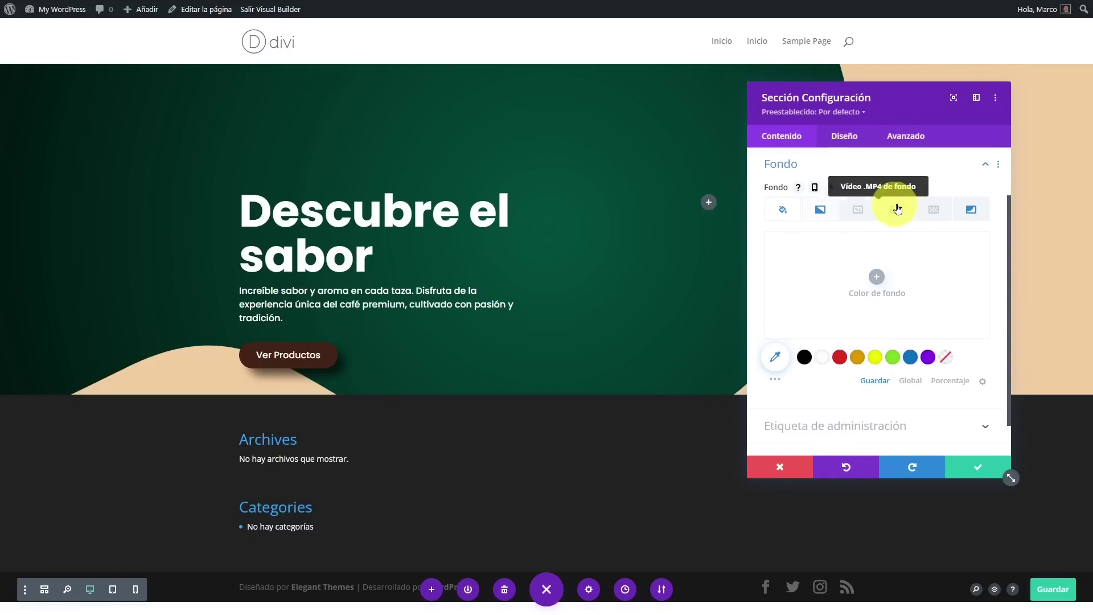
{"action": "left_click", "coordinate": [971, 210]}
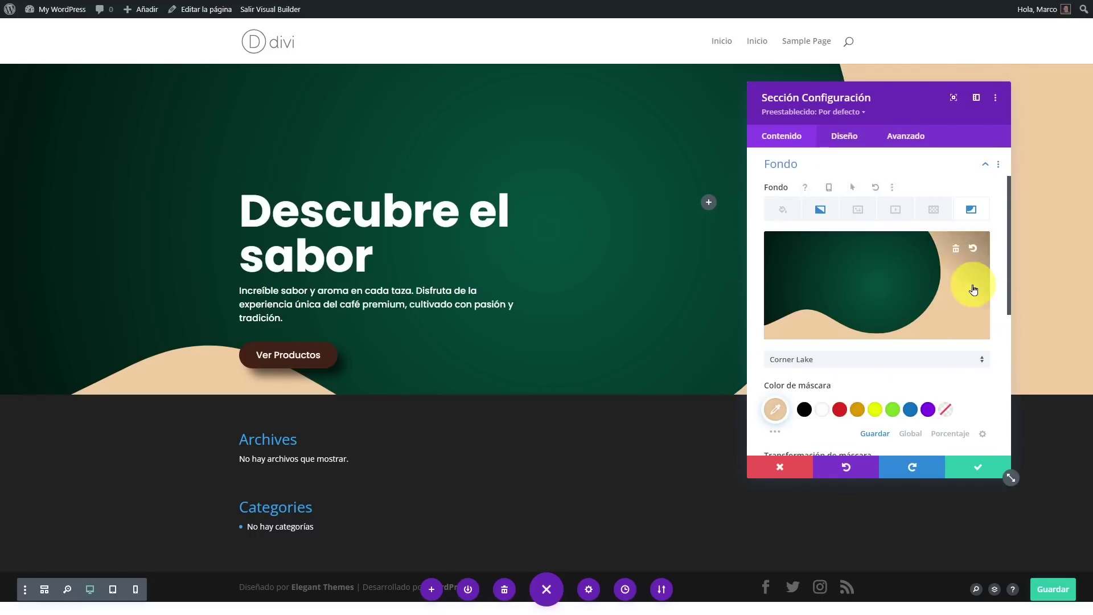
{"action": "key", "text": "ctrl+s"}
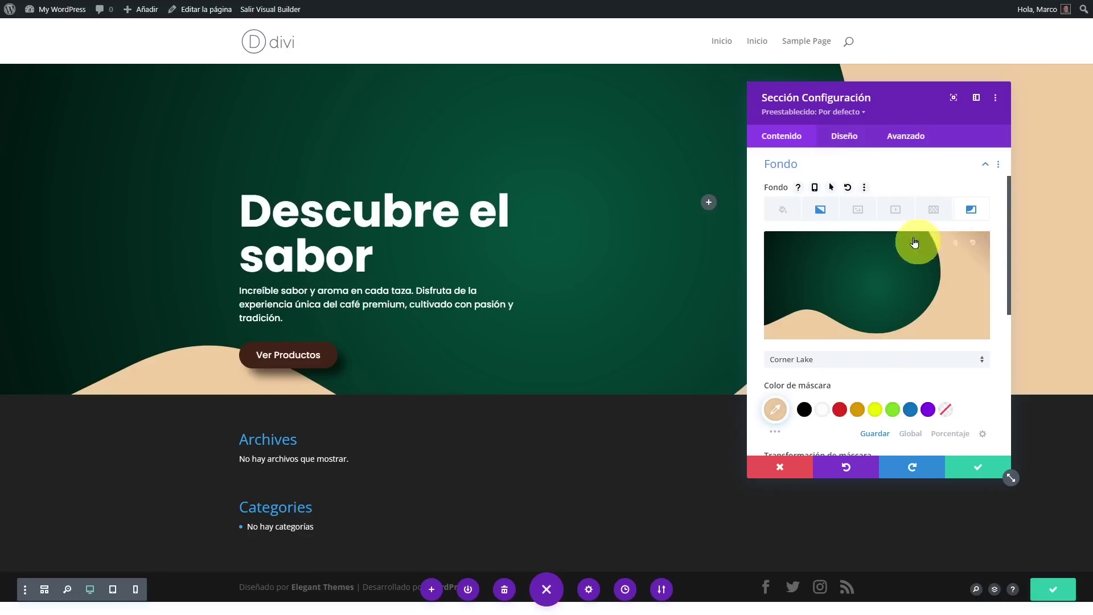
{"action": "mouse_move", "coordinate": [886, 96]}
{"action": "left_mouse_down"}
{"action": "mouse_move", "coordinate": [791, 136]}
{"action": "mouse_move", "coordinate": [906, 96]}
{"action": "left_mouse_up"}
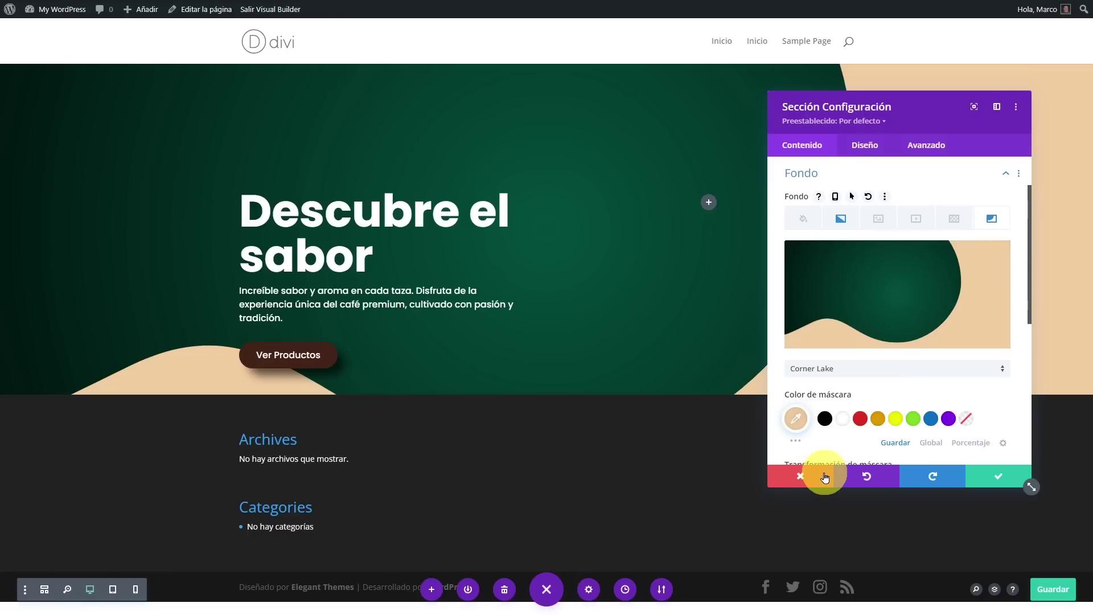
{"action": "left_click", "coordinate": [993, 476]}
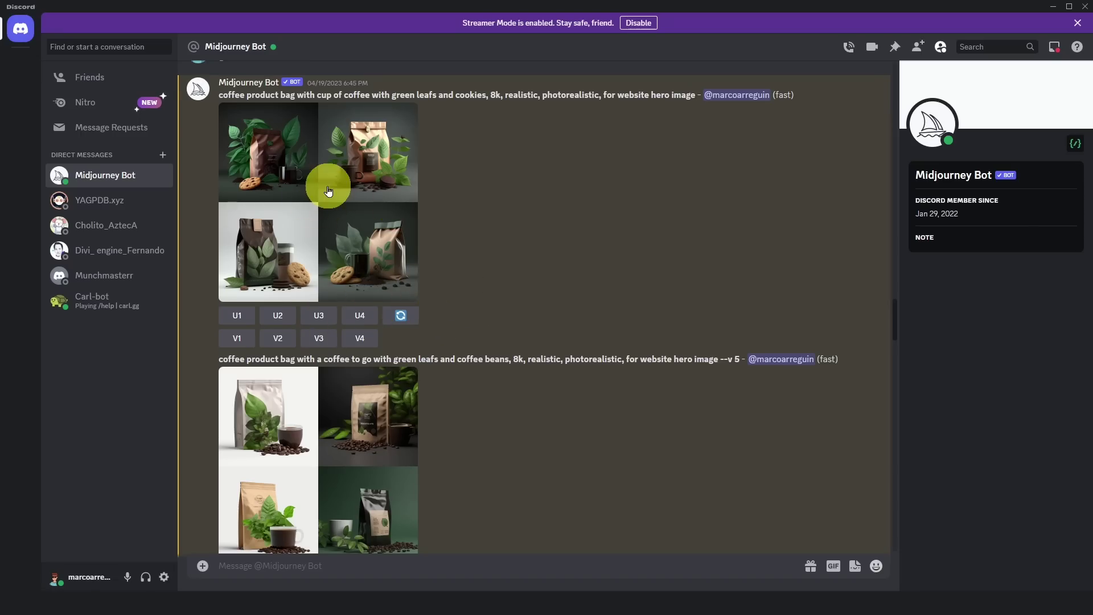
Switch to Discord and enlarge the Midjourney Bot's coffee bag image grids made with cookies and with coffee beans.
{"action": "left_click", "coordinate": [298, 209]}
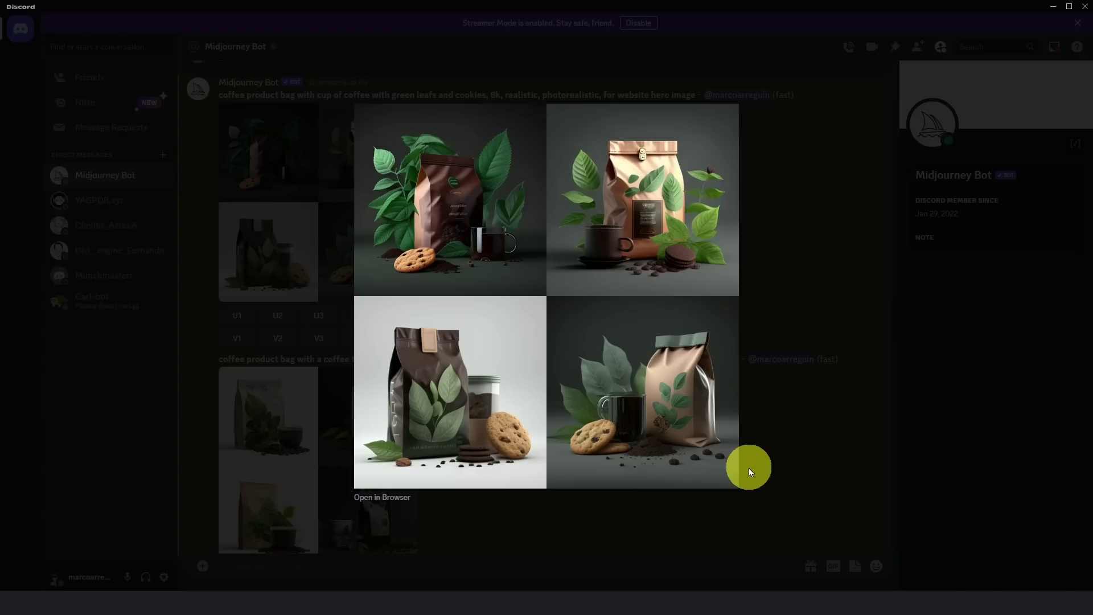
{"action": "left_click", "coordinate": [771, 423]}
{"action": "scroll", "coordinate": [333, 363], "scroll_direction": "down", "scroll_amount": 3}
{"action": "left_click", "coordinate": [332, 363]}
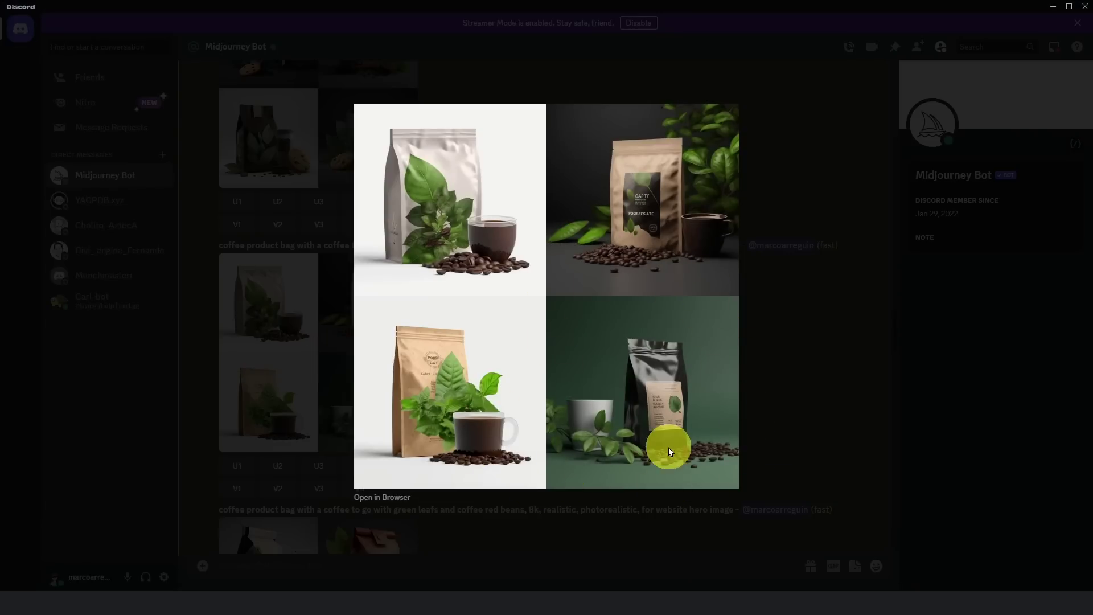
{"action": "left_click", "coordinate": [783, 392]}
{"action": "scroll", "coordinate": [400, 379], "scroll_direction": "down", "scroll_amount": 5}
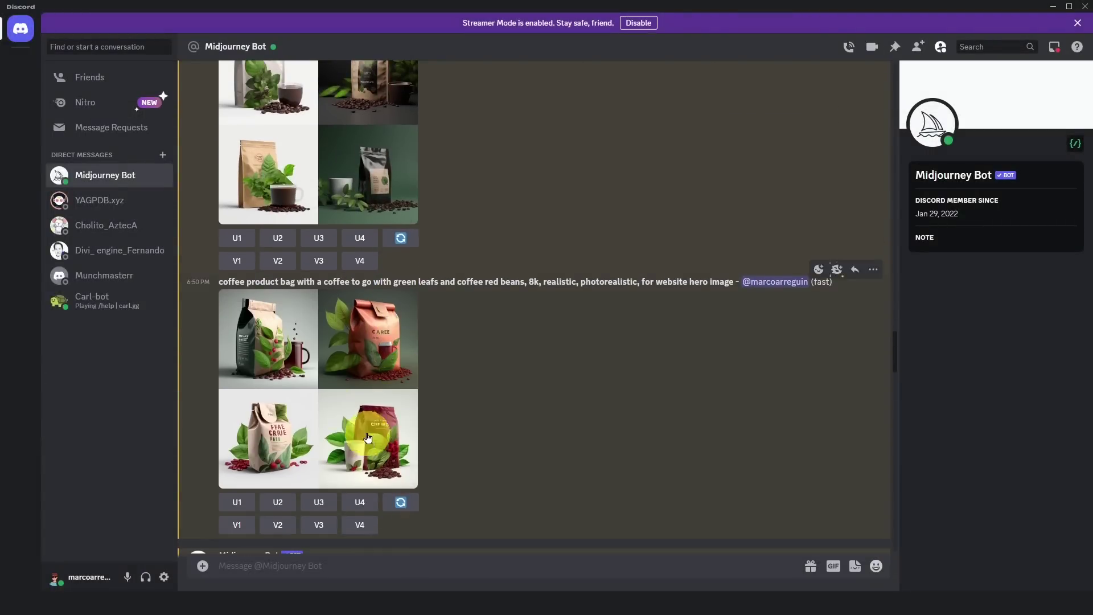
Examine the red coffee beans image grid with its prompt, and the grid that follows it in the Midjourney Bot chat.
{"action": "left_click", "coordinate": [329, 408]}
{"action": "left_click", "coordinate": [815, 432]}
{"action": "left_click_drag", "start_coordinate": [733, 283], "coordinate": [221, 282]}
{"action": "left_click", "coordinate": [531, 327]}
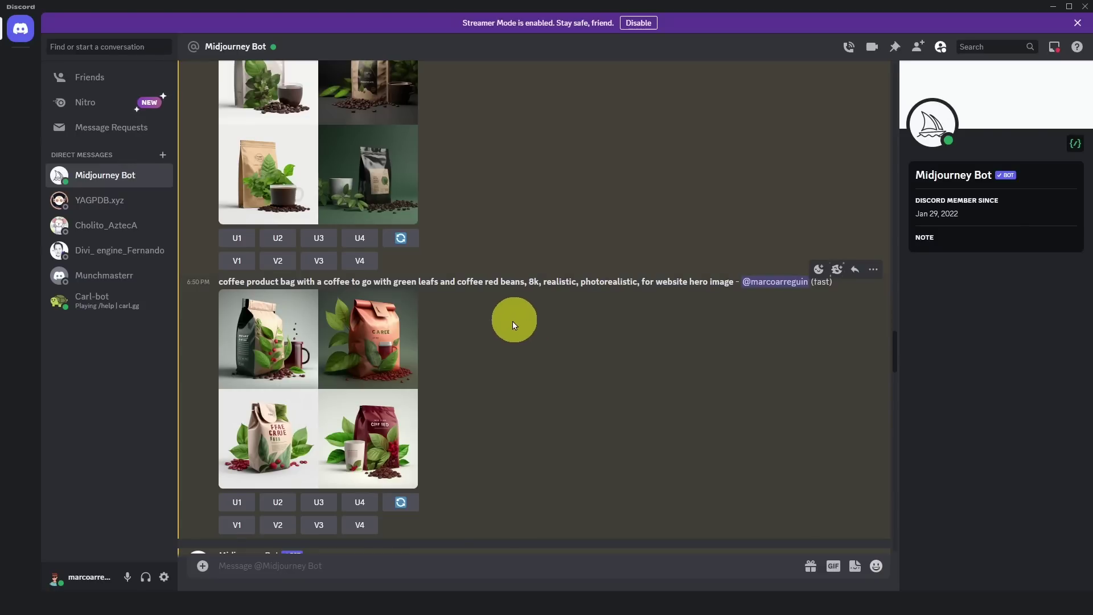
{"action": "scroll", "coordinate": [502, 322], "scroll_direction": "down", "scroll_amount": 6}
{"action": "left_click", "coordinate": [375, 358]}
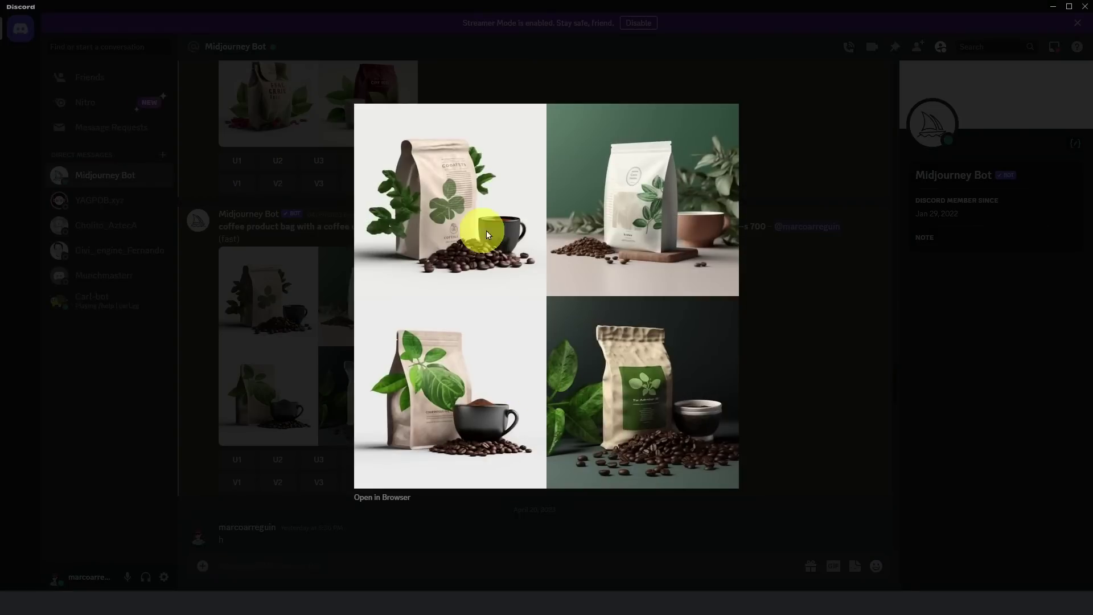
{"action": "left_click", "coordinate": [821, 395]}
{"action": "scroll", "coordinate": [455, 364], "scroll_direction": "down", "scroll_amount": 3}
{"action": "scroll", "coordinate": [433, 325], "scroll_direction": "down", "scroll_amount": 6}
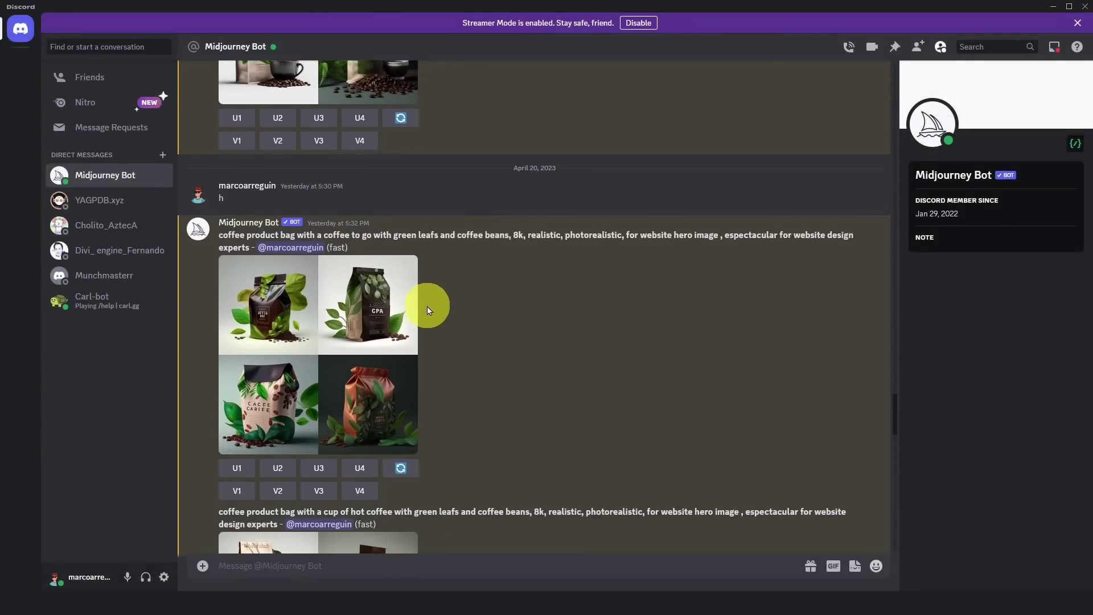
Enlarge the April 20 coffee bag grids generated with the "espectacular for website design experts" prompts.
{"action": "left_click", "coordinate": [341, 273]}
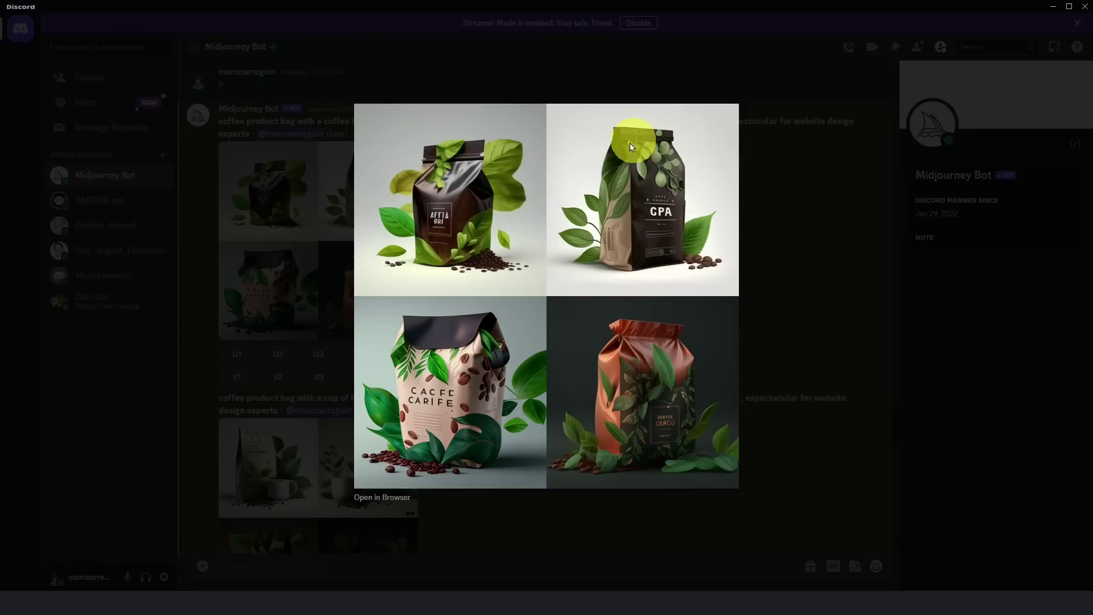
{"action": "left_click", "coordinate": [809, 336]}
{"action": "scroll", "coordinate": [504, 245], "scroll_direction": "down", "scroll_amount": 3}
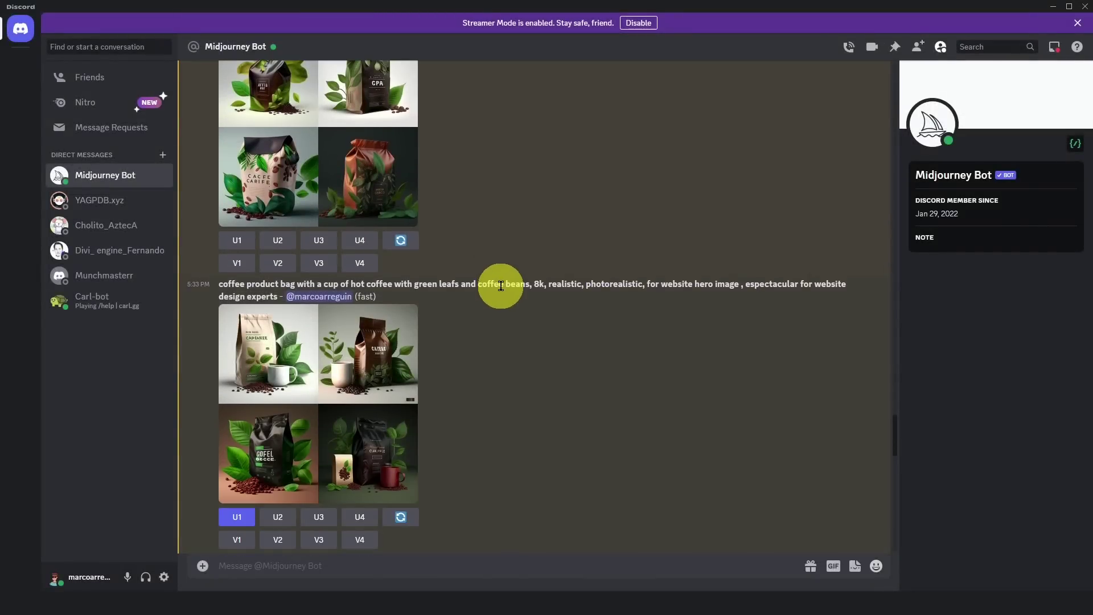
{"action": "left_click", "coordinate": [379, 385]}
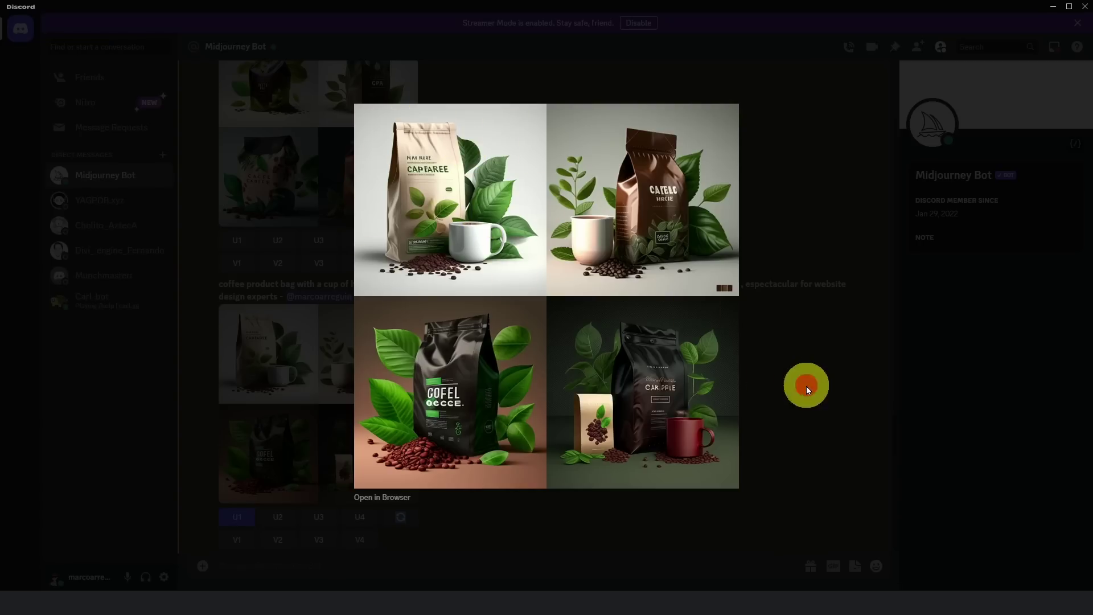
{"action": "left_click", "coordinate": [807, 390]}
{"action": "scroll", "coordinate": [381, 420], "scroll_direction": "down", "scroll_amount": 5}
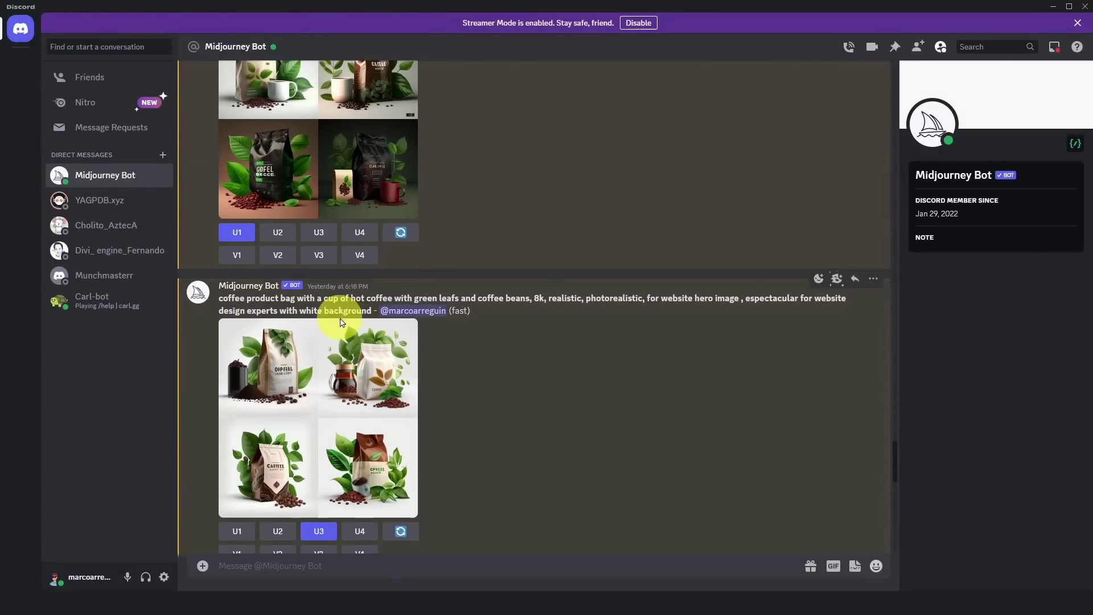
Examine the image grid generated with the "with white background" prompt and highlight that part of its text.
{"action": "left_click", "coordinate": [356, 366]}
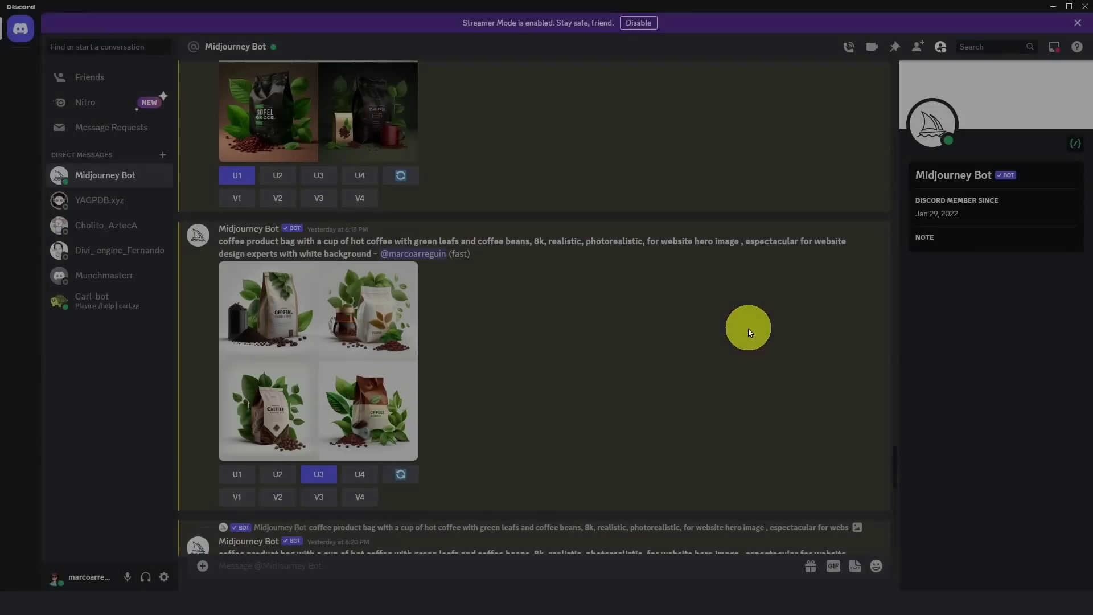
{"action": "left_click", "coordinate": [758, 336]}
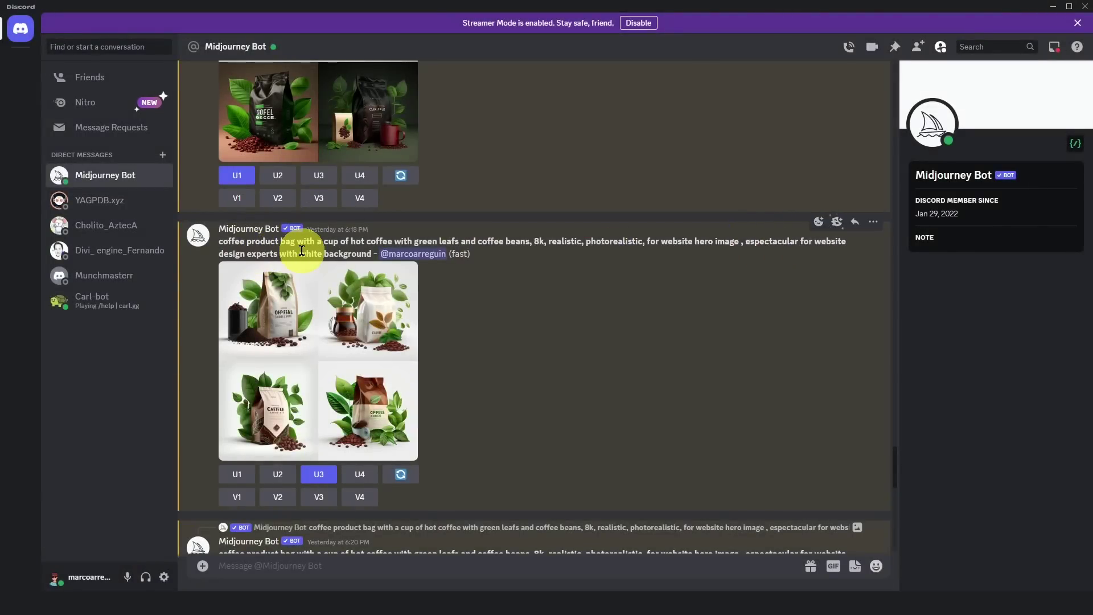
{"action": "left_click_drag", "start_coordinate": [308, 251], "coordinate": [369, 251]}
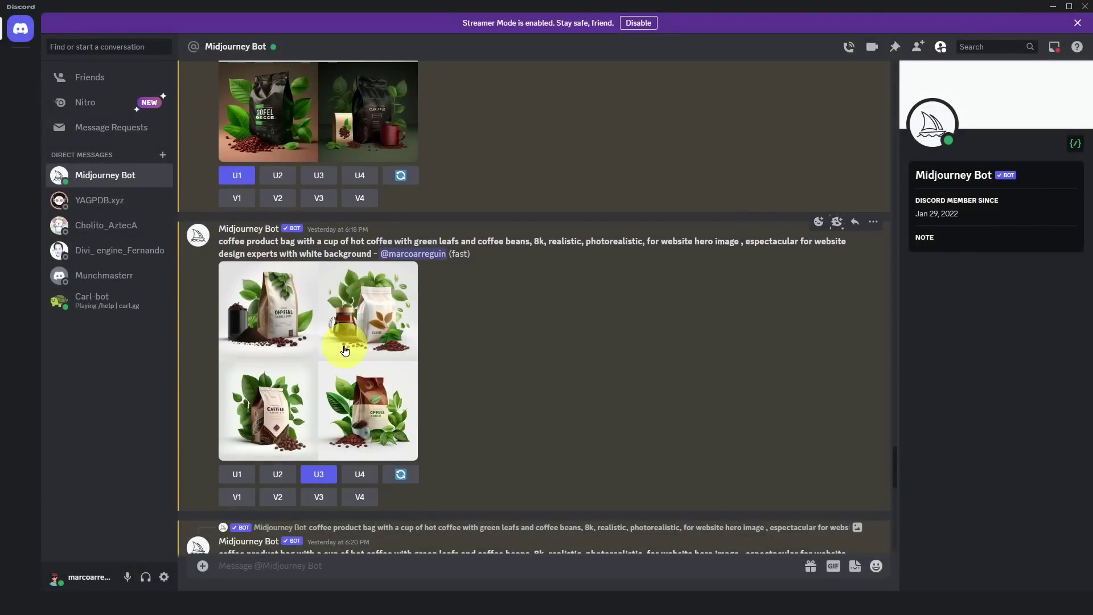
{"action": "left_click", "coordinate": [343, 345]}
{"action": "left_click", "coordinate": [788, 432]}
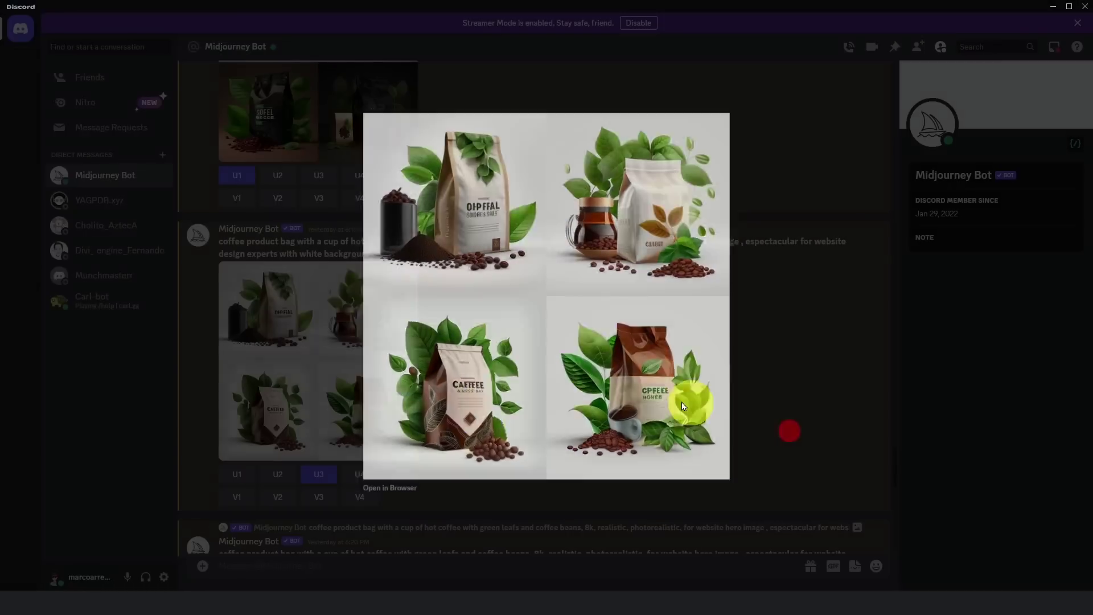
{"action": "scroll", "coordinate": [402, 362], "scroll_direction": "down", "scroll_amount": 3}
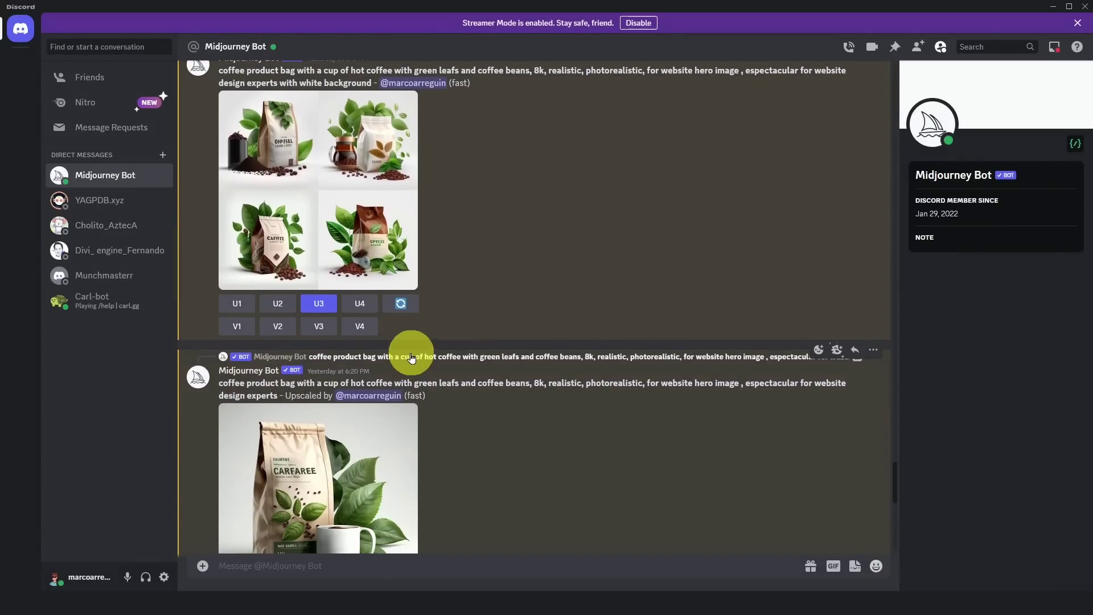
{"action": "scroll", "coordinate": [411, 356], "scroll_direction": "down", "scroll_amount": 1}
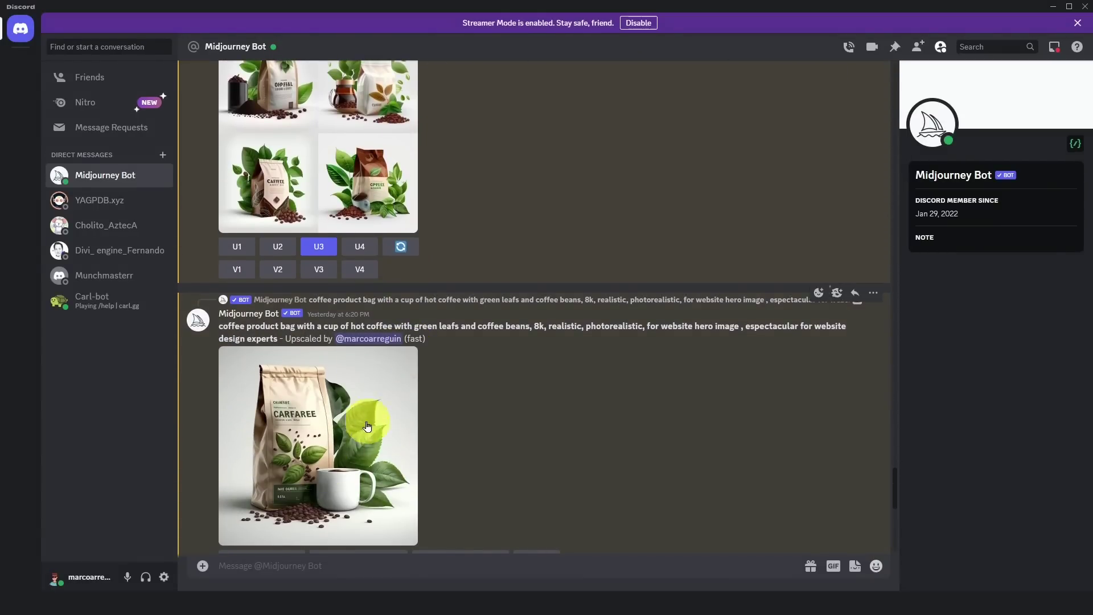
Look at the white-background grid again and compare it with the upscaled CARFAREE coffee bag image.
{"action": "scroll", "coordinate": [363, 454], "scroll_direction": "up", "scroll_amount": 10}
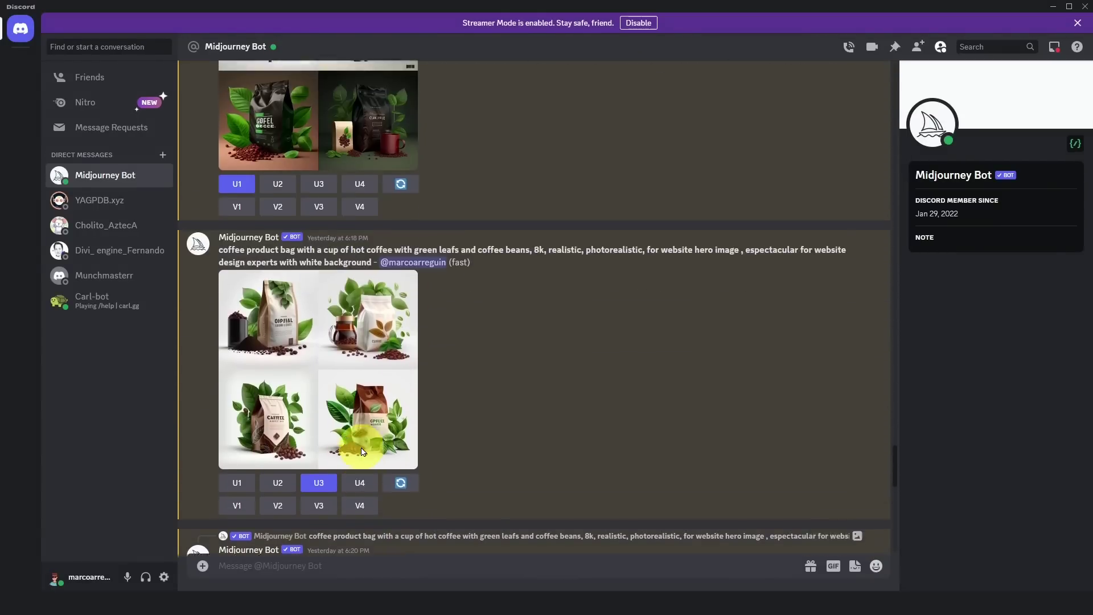
{"action": "left_click", "coordinate": [332, 446]}
{"action": "left_click", "coordinate": [755, 482]}
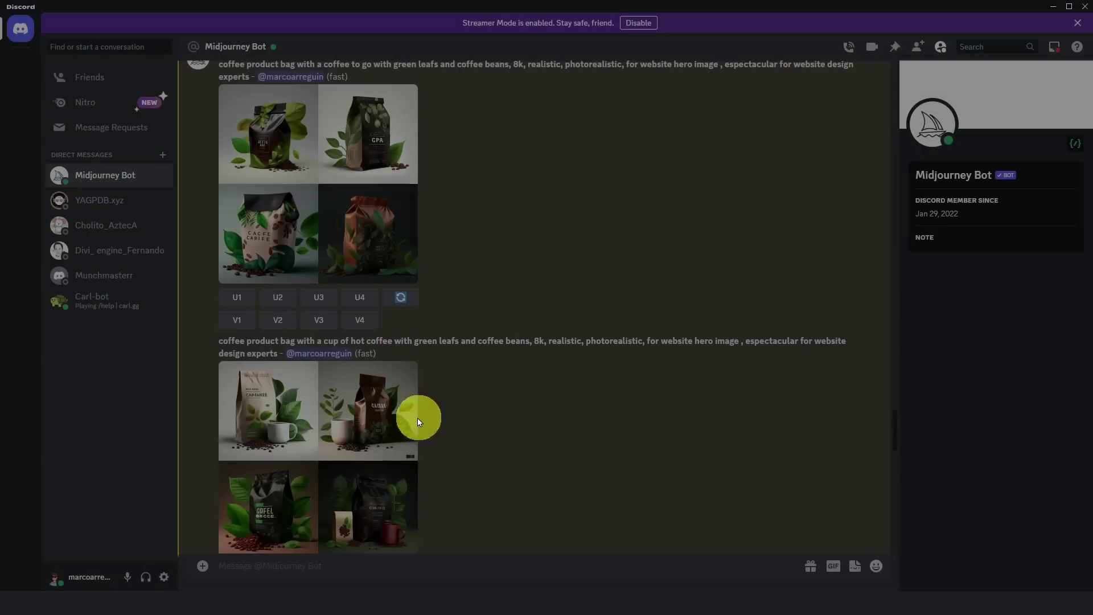
{"action": "scroll", "coordinate": [399, 404], "scroll_direction": "down", "scroll_amount": 10}
{"action": "scroll", "coordinate": [420, 396], "scroll_direction": "down", "scroll_amount": 2}
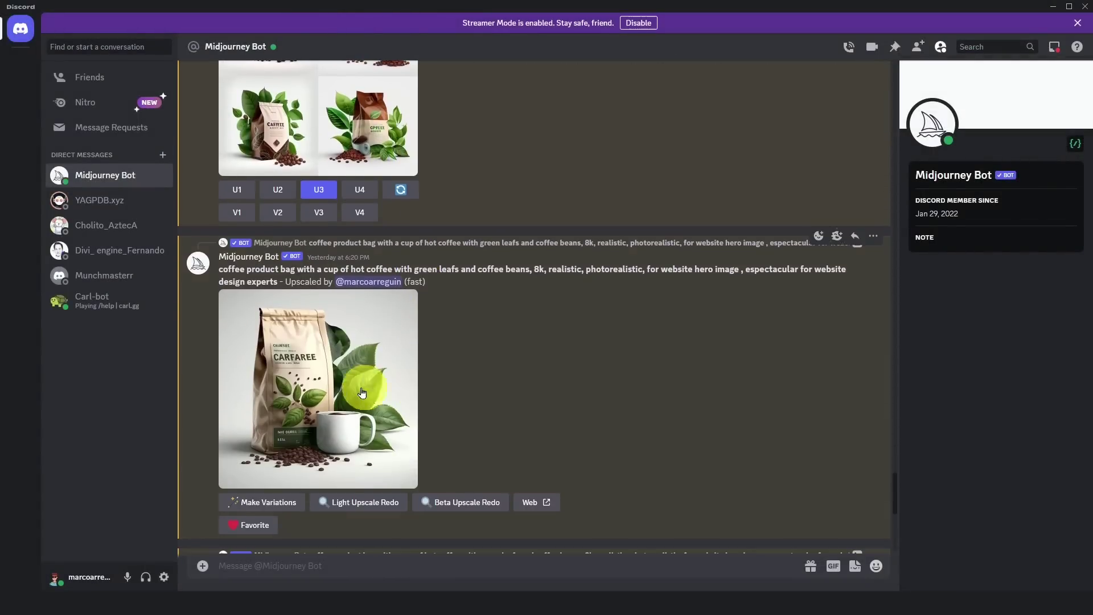
Compare the upscaled CARFAREE coffee bag with its original grid, enlarge the upscaled image and save it.
{"action": "left_click", "coordinate": [413, 393]}
{"action": "left_click", "coordinate": [309, 337]}
{"action": "scroll", "coordinate": [309, 336], "scroll_direction": "up", "scroll_amount": 5}
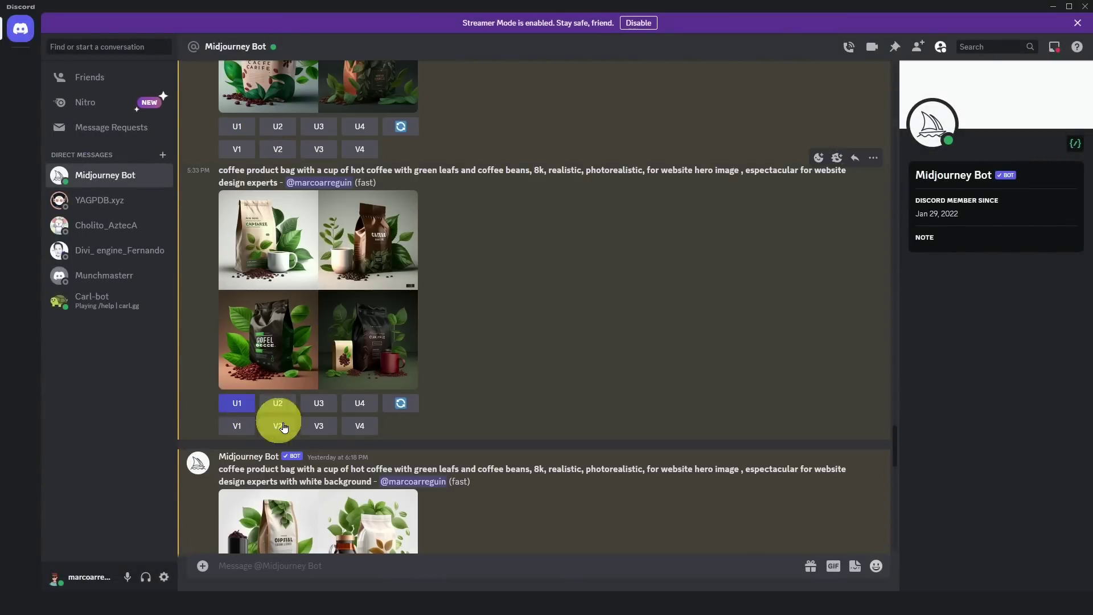
{"action": "scroll", "coordinate": [285, 407], "scroll_direction": "down", "scroll_amount": 9}
{"action": "left_click", "coordinate": [320, 404]}
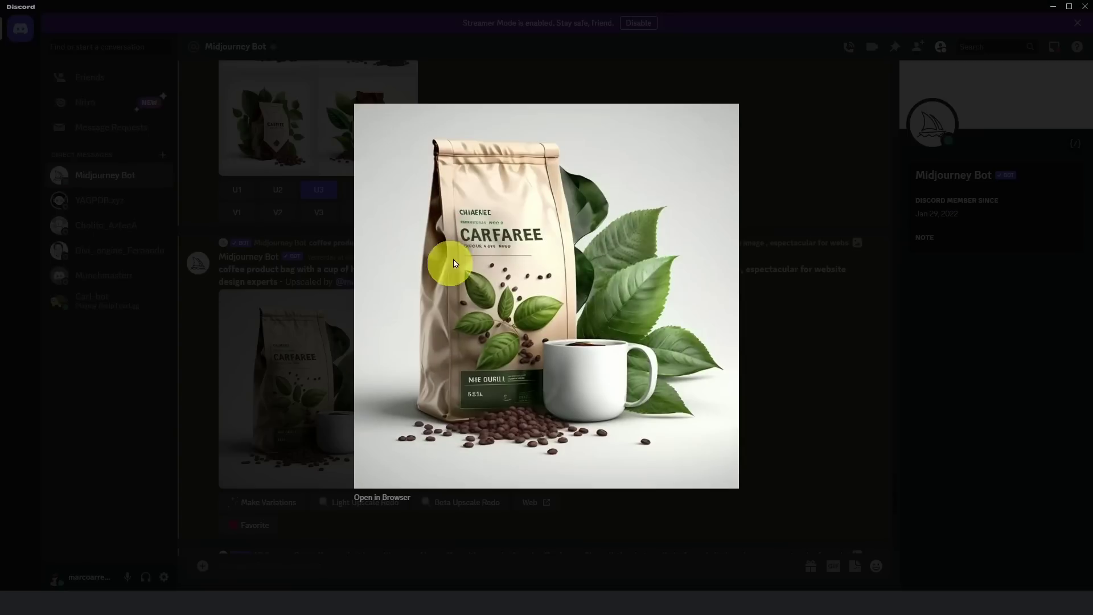
{"action": "right_click", "coordinate": [625, 312]}
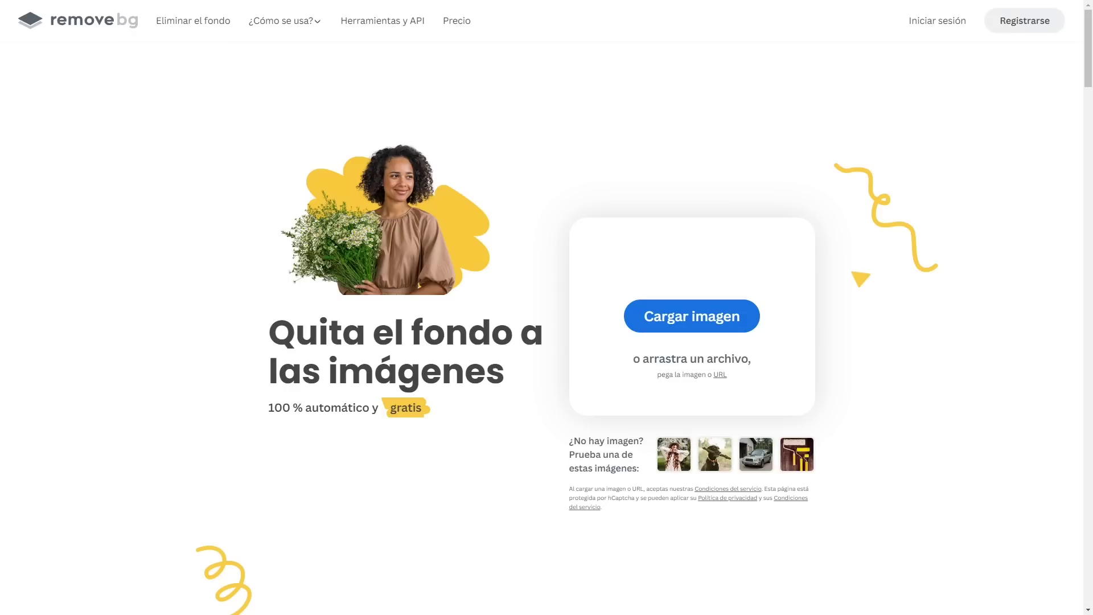
Remove the background of the saved coffee bag image on remove.bg and download the 500 × 500 result.
{"action": "left_click_drag", "start_coordinate": [1010, 315], "coordinate": [597, 293]}
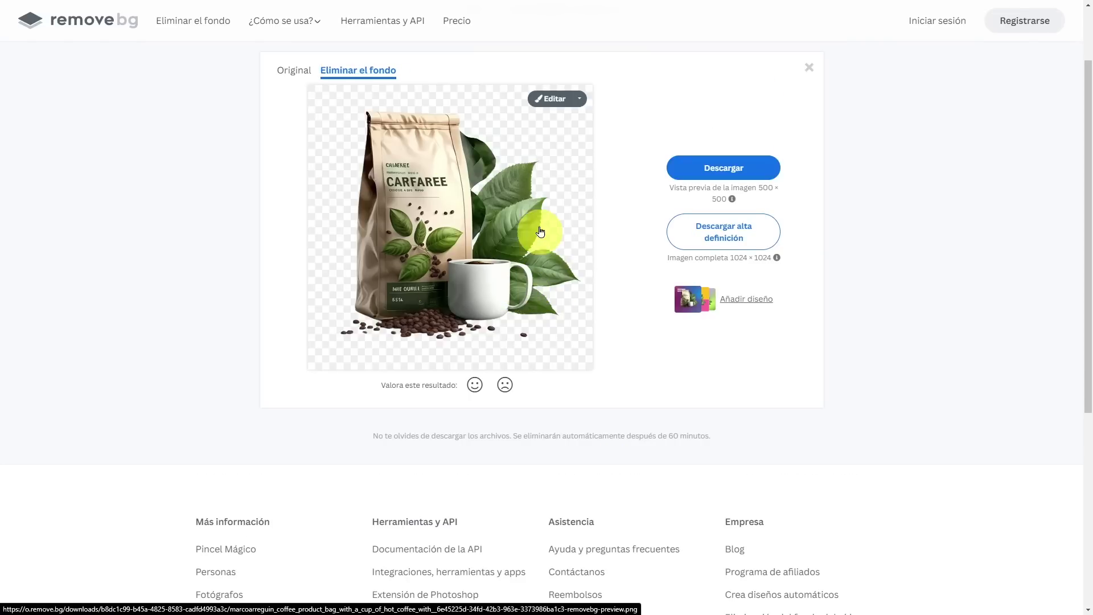
{"action": "left_click", "coordinate": [729, 170]}
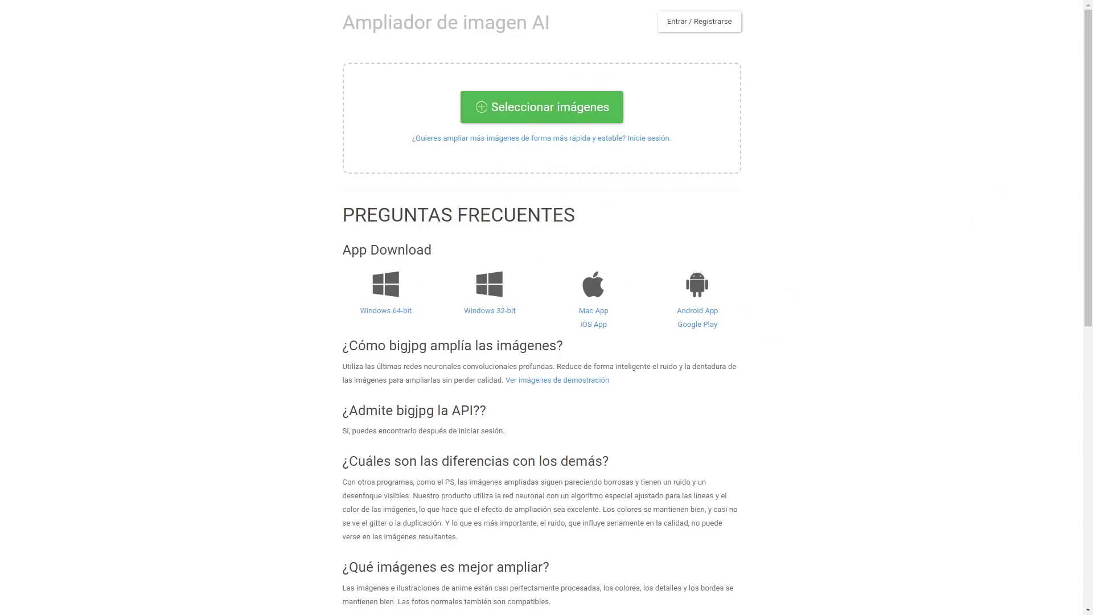
Upload the cut-out coffee bag image to Bigjpg and enlarge it as Foto at 4x with noise reduction Ninguno.
{"action": "left_click_drag", "start_coordinate": [908, 213], "coordinate": [646, 130]}
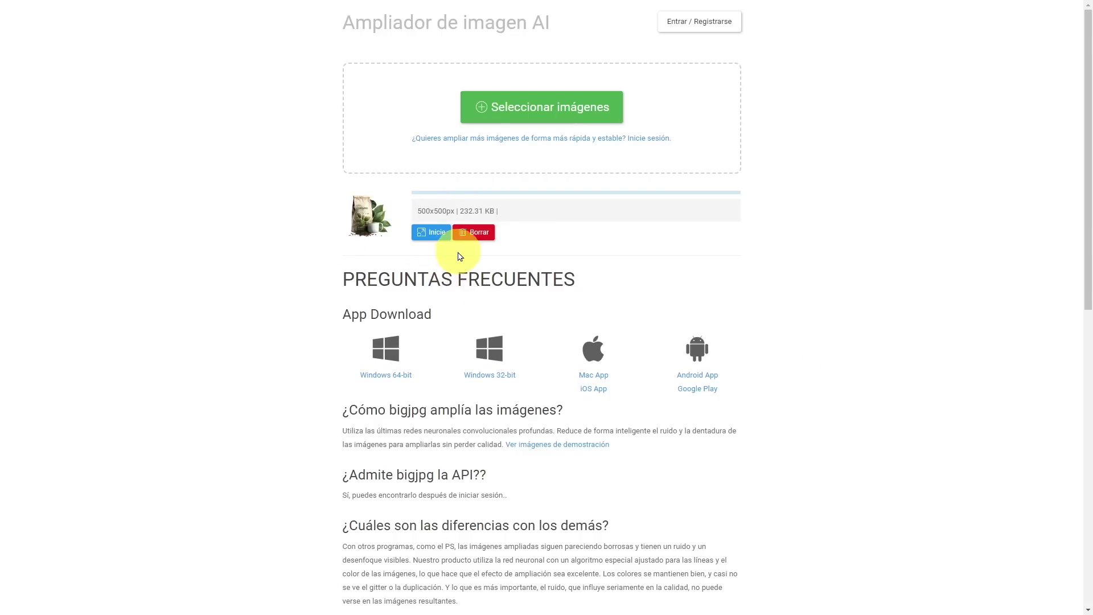
{"action": "left_click", "coordinate": [433, 237]}
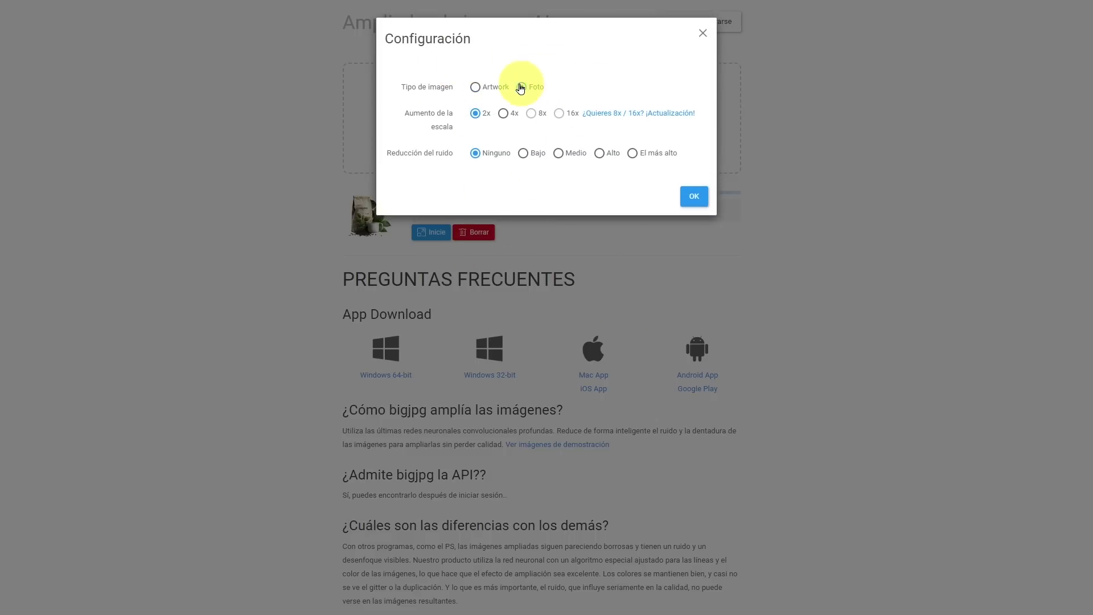
{"action": "left_click", "coordinate": [503, 113]}
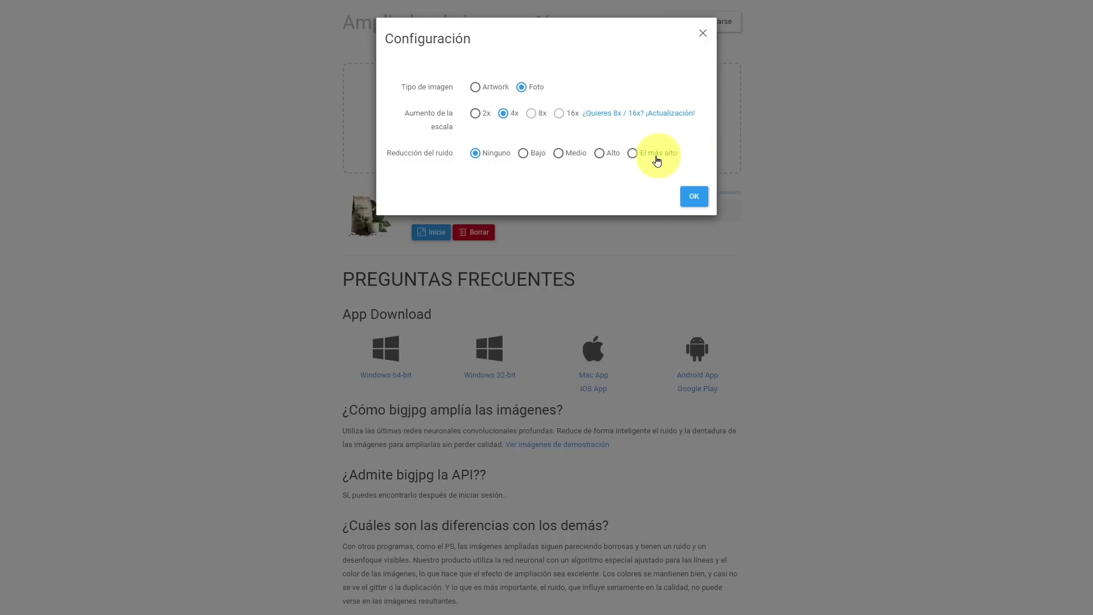
{"action": "left_click", "coordinate": [504, 114]}
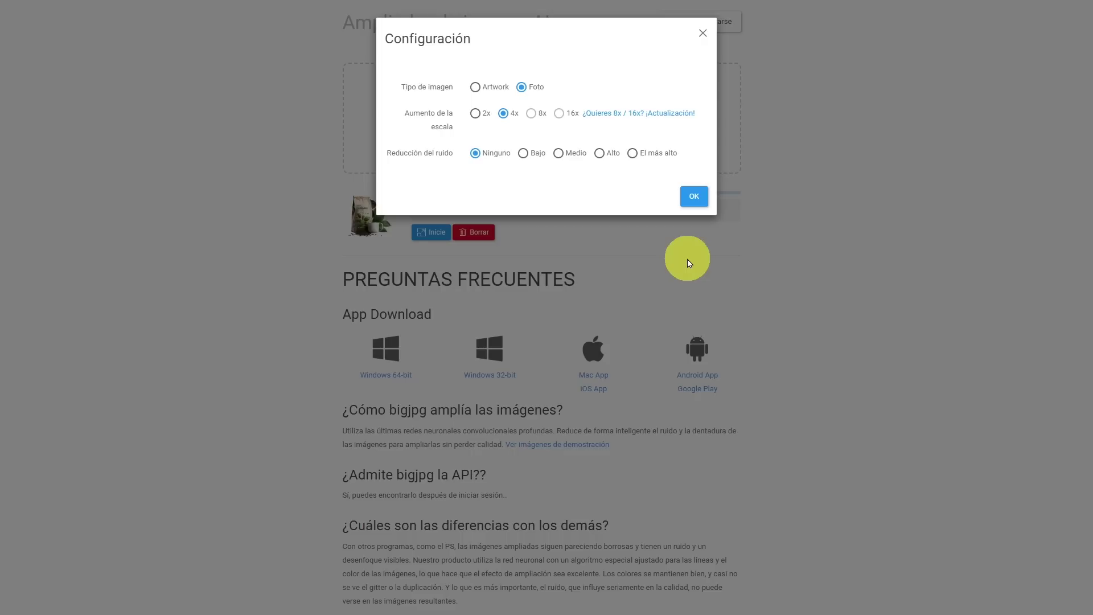
{"action": "left_click", "coordinate": [695, 197]}
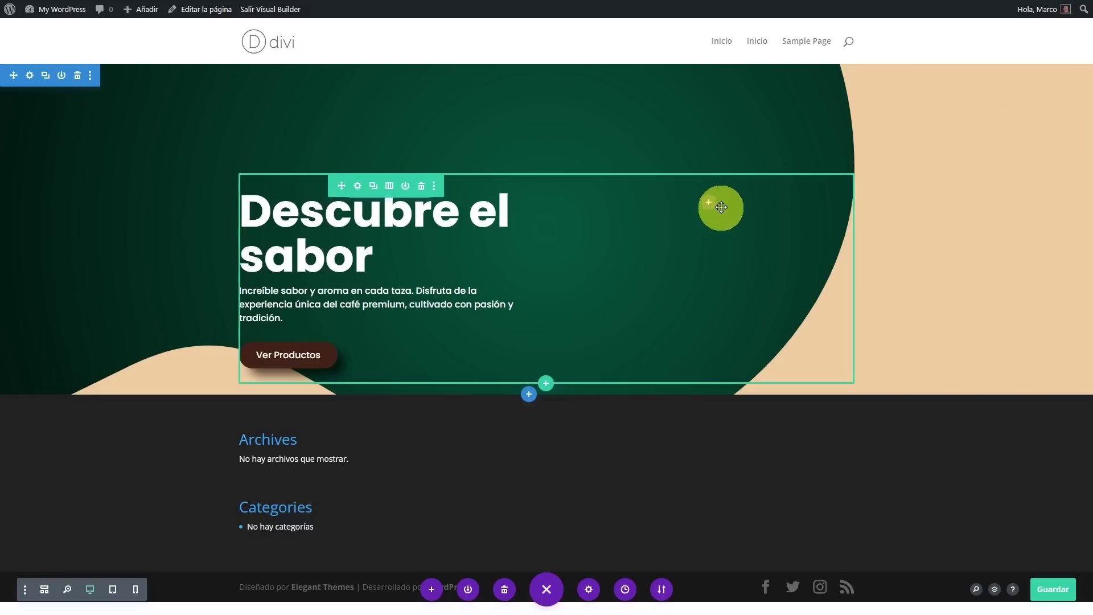
Insert an Imagen module in the empty column beside the Descubre el sabor text.
{"action": "left_click", "coordinate": [709, 202]}
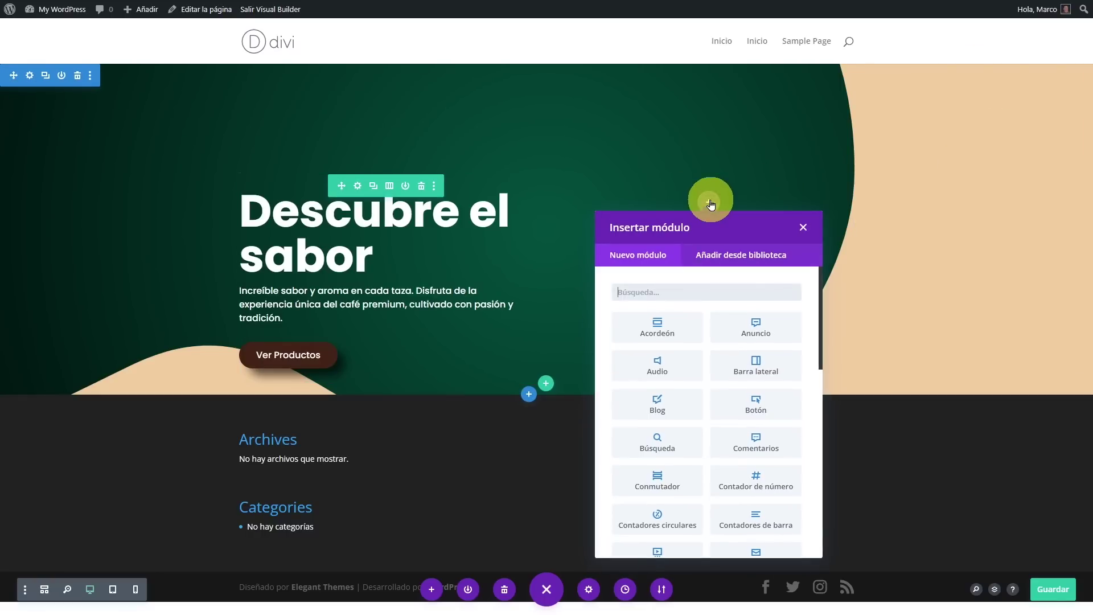
{"action": "type", "text": "im"}
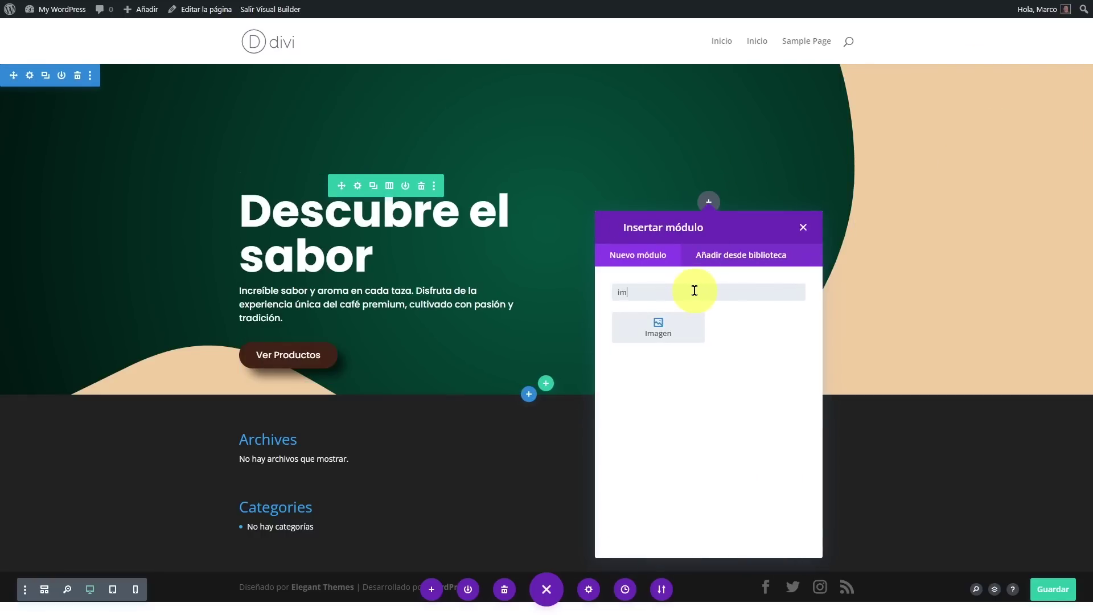
{"action": "left_click", "coordinate": [681, 324]}
{"action": "left_click", "coordinate": [975, 247]}
{"action": "left_click", "coordinate": [898, 272]}
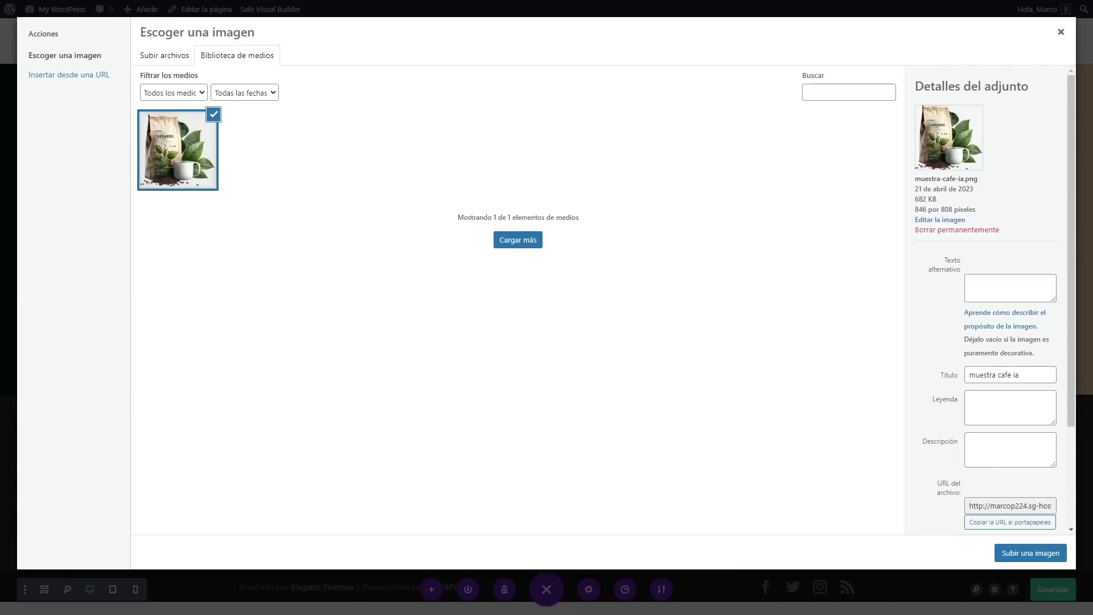
{"action": "left_click", "coordinate": [1020, 551]}
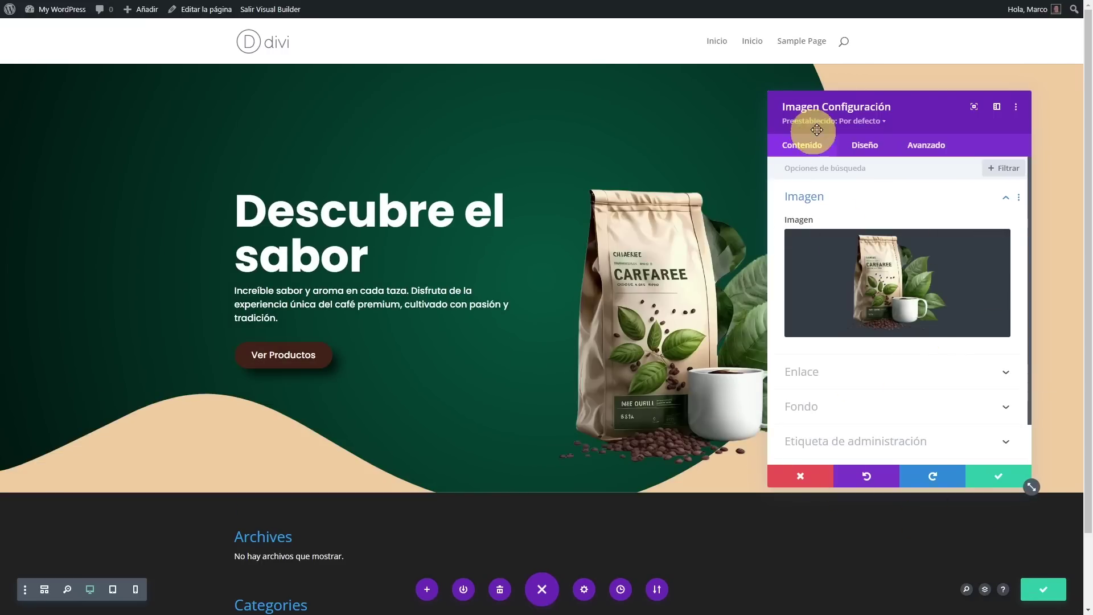
{"action": "left_click_drag", "start_coordinate": [890, 102], "coordinate": [572, 112]}
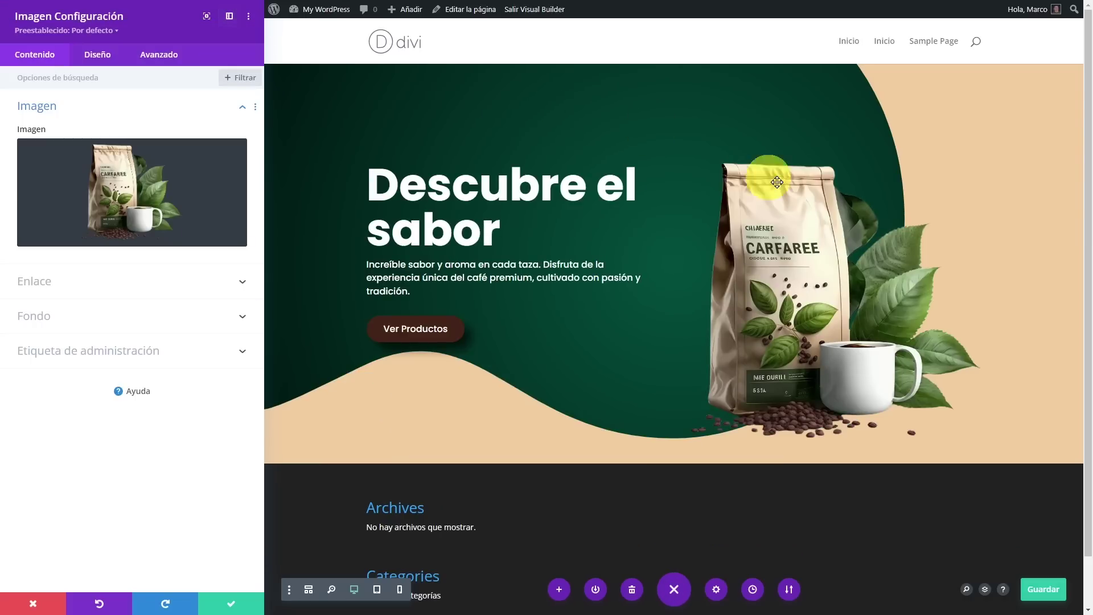
{"action": "left_click", "coordinate": [229, 17]}
{"action": "left_click_drag", "start_coordinate": [463, 110], "coordinate": [945, 165]}
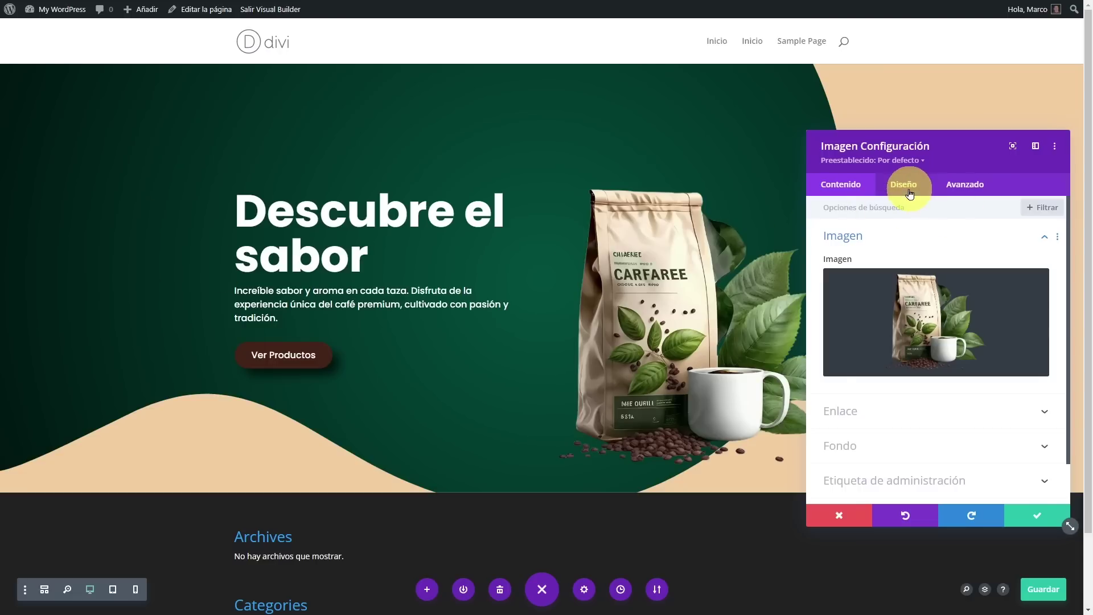
{"action": "left_click", "coordinate": [904, 184]}
{"action": "left_click", "coordinate": [851, 517]}
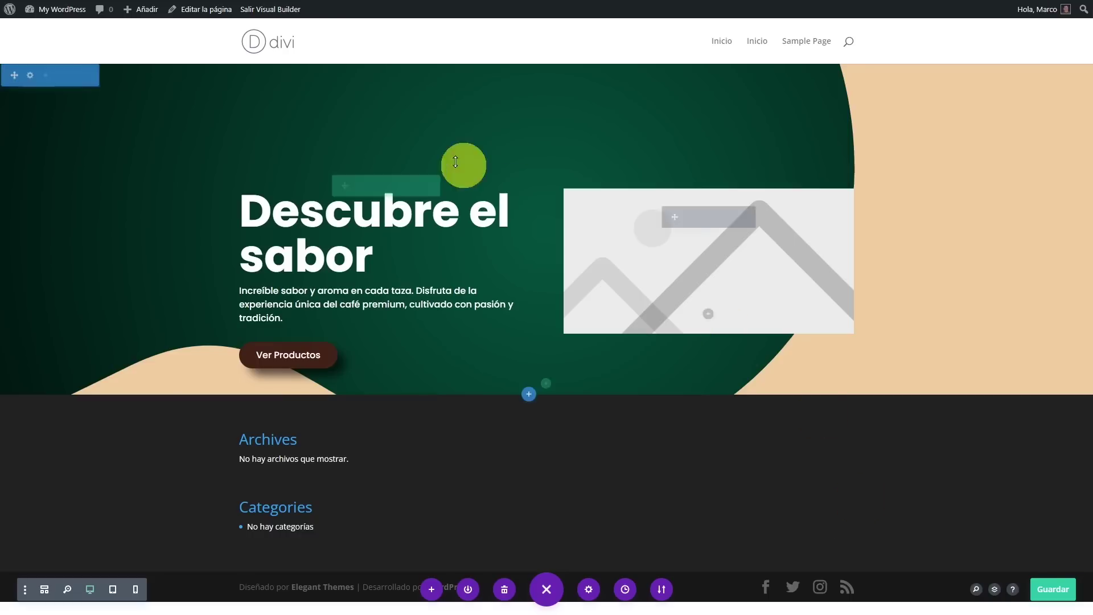
Set the placeholder image module's picture to muestra-cafe-ia.png from the media library and save the page.
{"action": "left_click", "coordinate": [690, 219]}
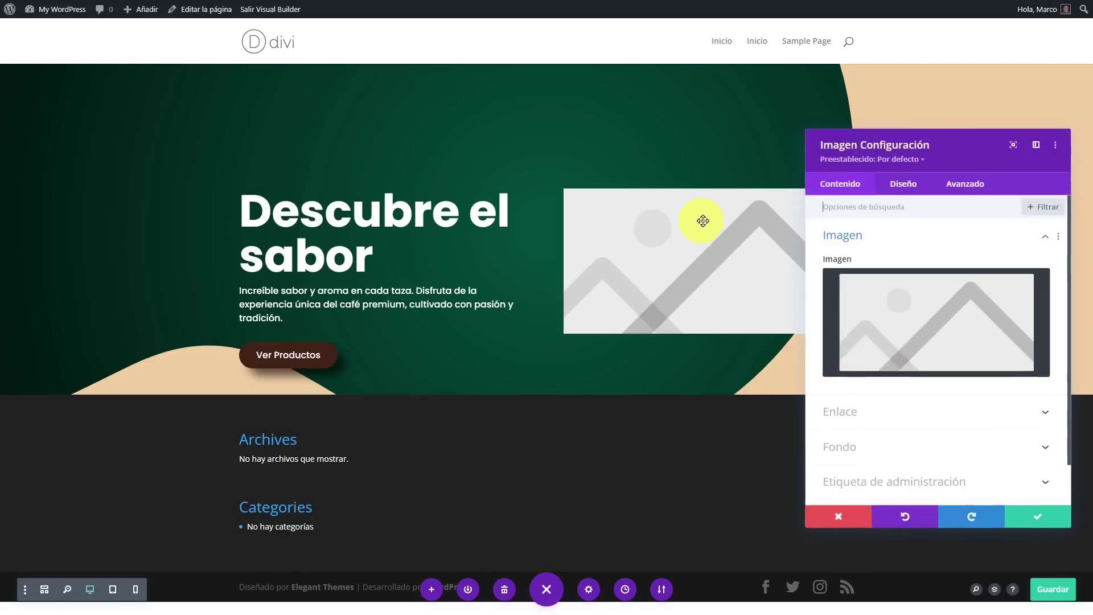
{"action": "left_click", "coordinate": [1014, 284]}
{"action": "left_click", "coordinate": [934, 316]}
{"action": "left_click", "coordinate": [178, 149]}
{"action": "left_click", "coordinate": [1049, 562]}
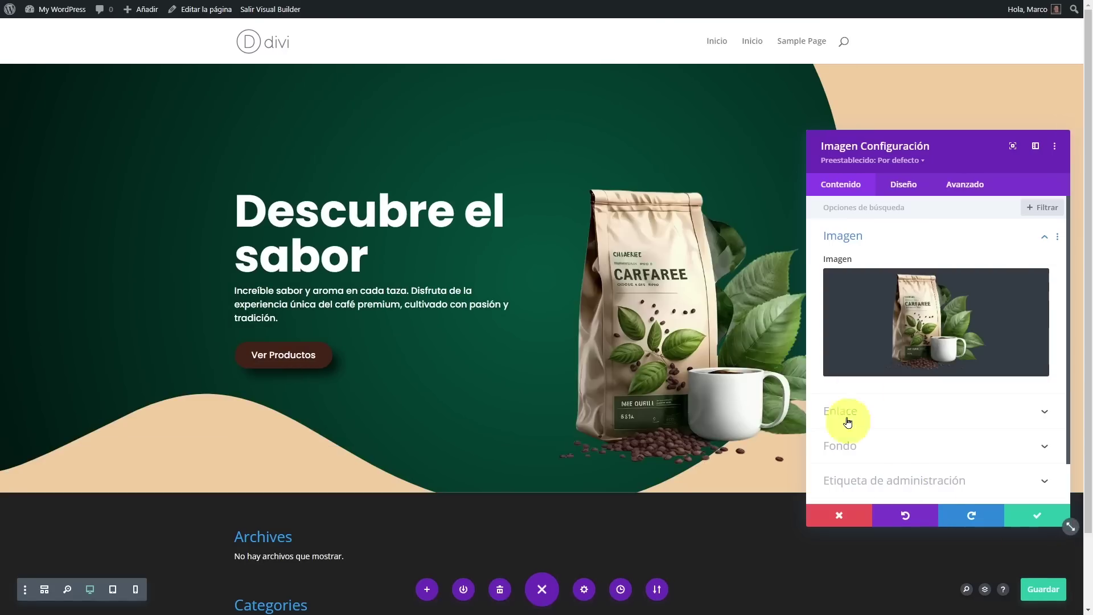
{"action": "left_click", "coordinate": [1035, 516]}
{"action": "left_click", "coordinate": [1045, 590]}
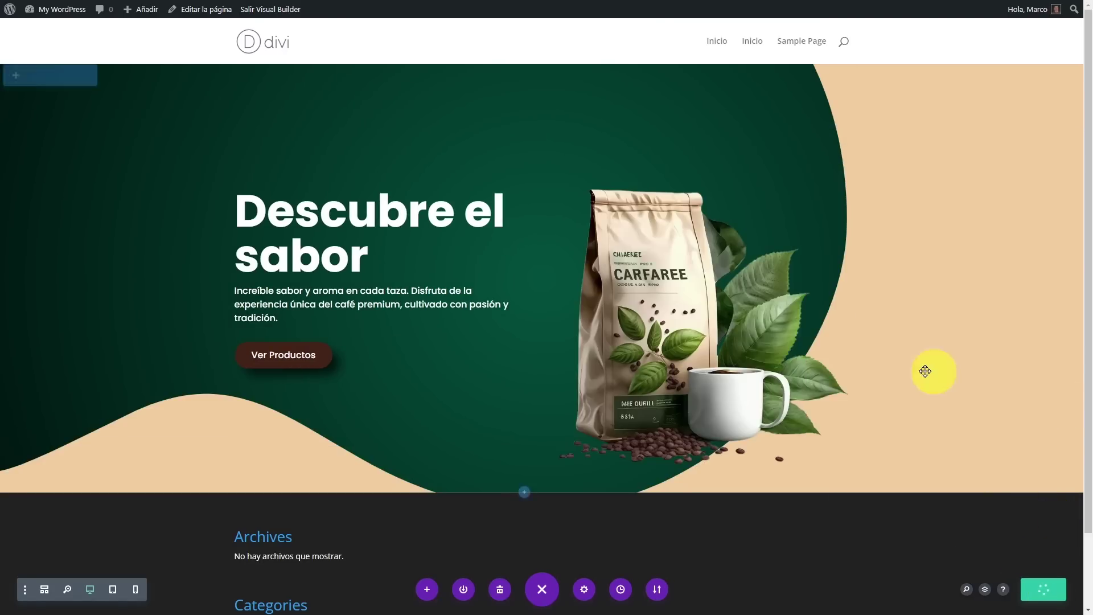
{"action": "left_click", "coordinate": [31, 77]}
{"action": "left_click", "coordinate": [905, 184]}
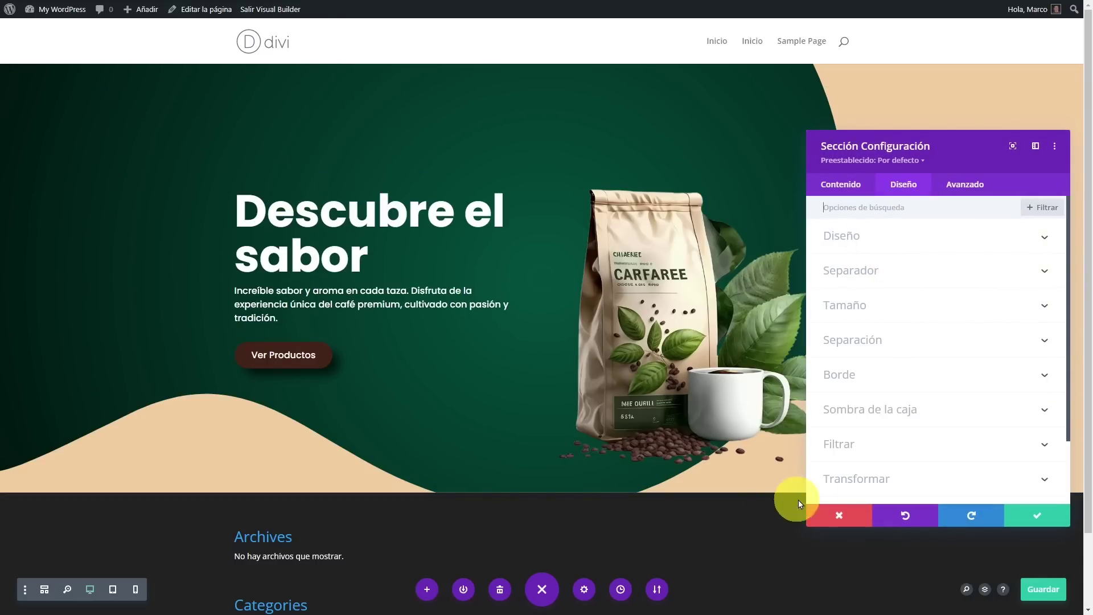
{"action": "left_click", "coordinate": [839, 515]}
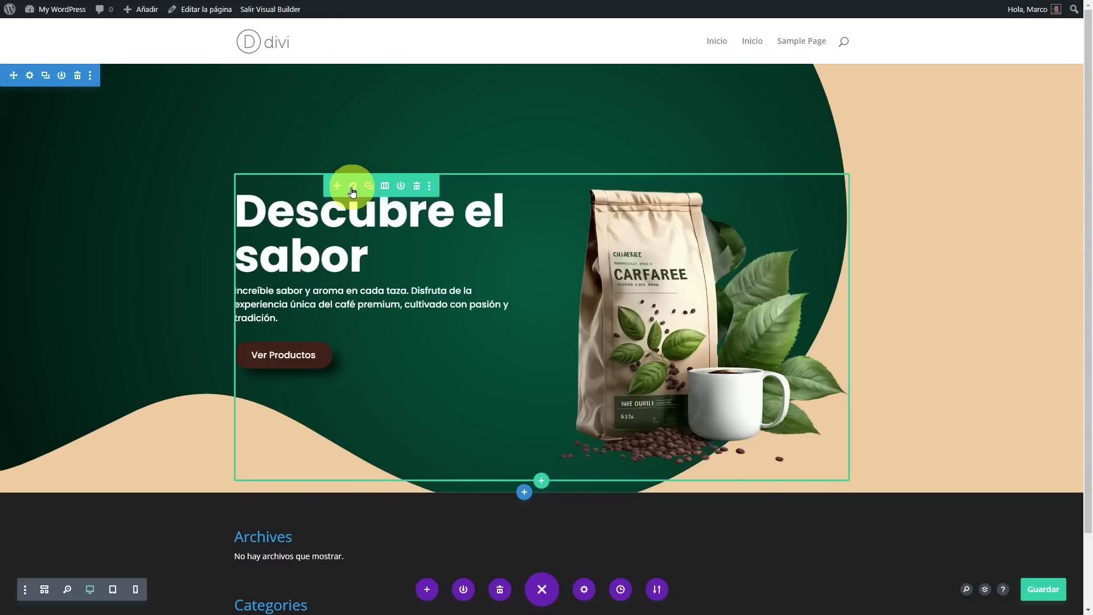
Set the hero row's width to 100% and its maximum width to 1205px.
{"action": "left_click", "coordinate": [353, 188]}
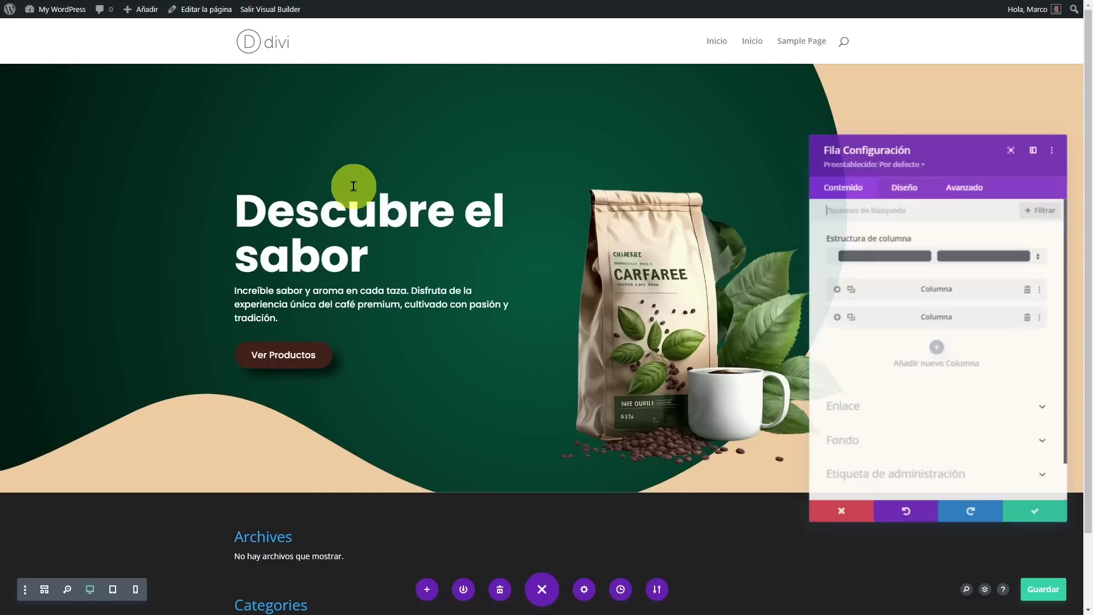
{"action": "left_click", "coordinate": [911, 192]}
{"action": "left_click", "coordinate": [910, 236]}
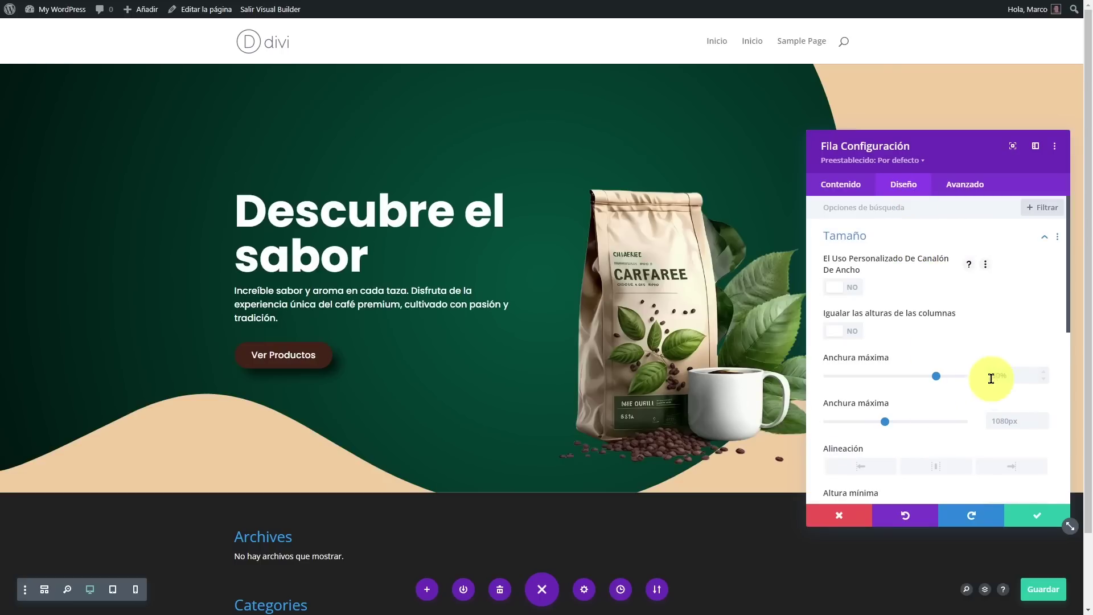
{"action": "left_click_drag", "start_coordinate": [936, 376], "coordinate": [1006, 372]}
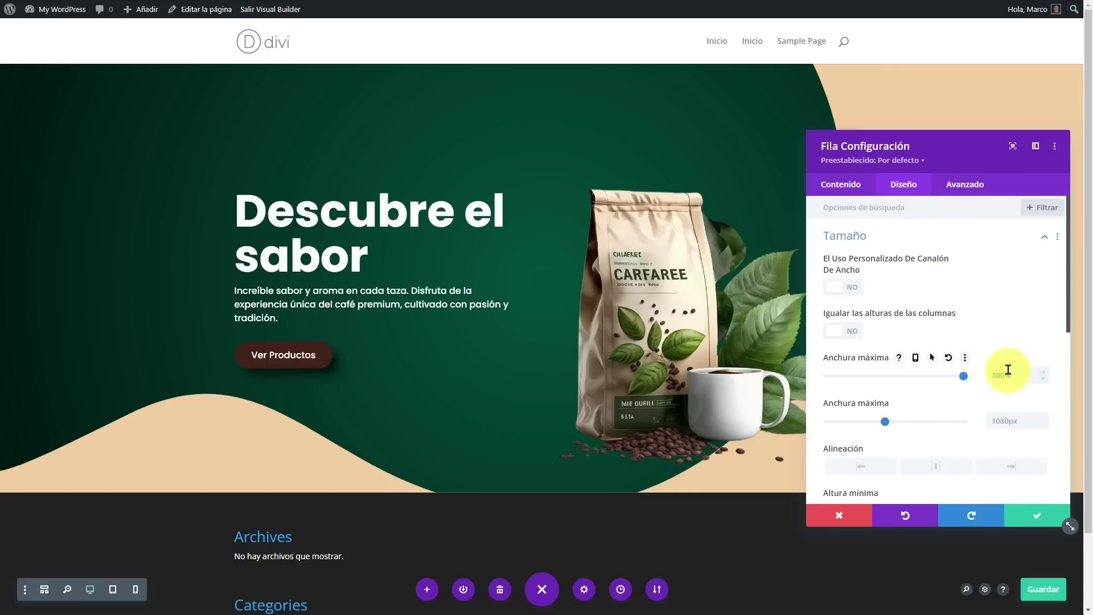
{"action": "left_click", "coordinate": [886, 424]}
{"action": "left_click_drag", "start_coordinate": [886, 425], "coordinate": [892, 425]}
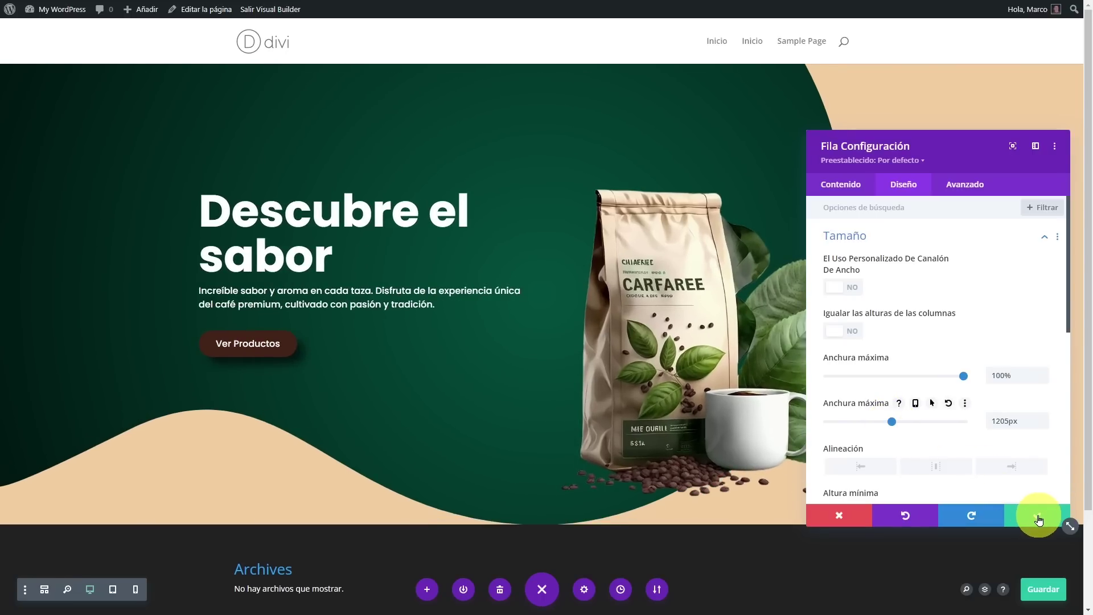
Center-align the hero row, apply its settings and save the page.
{"action": "scroll", "coordinate": [952, 433], "scroll_direction": "down", "scroll_amount": 2}
{"action": "left_click", "coordinate": [943, 362]}
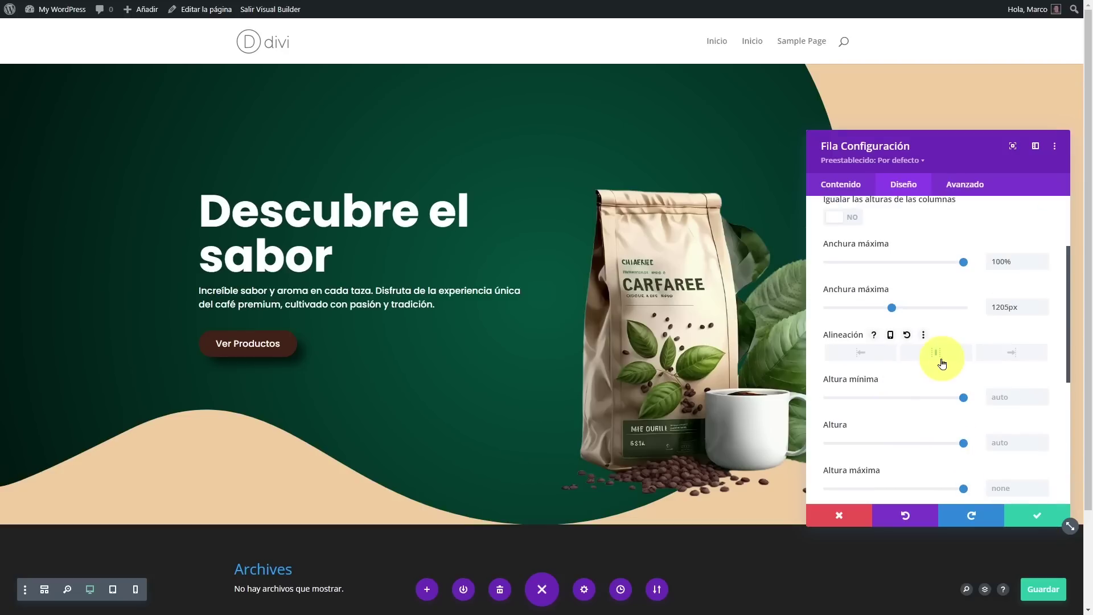
{"action": "left_click", "coordinate": [1036, 515]}
{"action": "key", "text": "ctrl+s"}
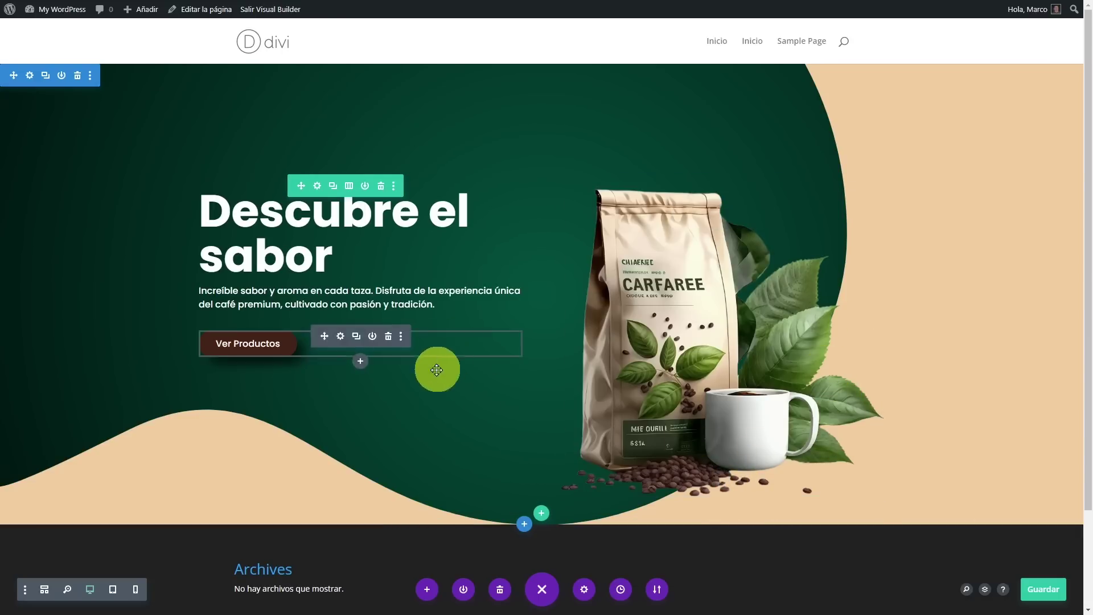
Reduce the H1 text size of the Descubre el sabor title to 65px and apply the setting.
{"action": "left_click", "coordinate": [341, 217]}
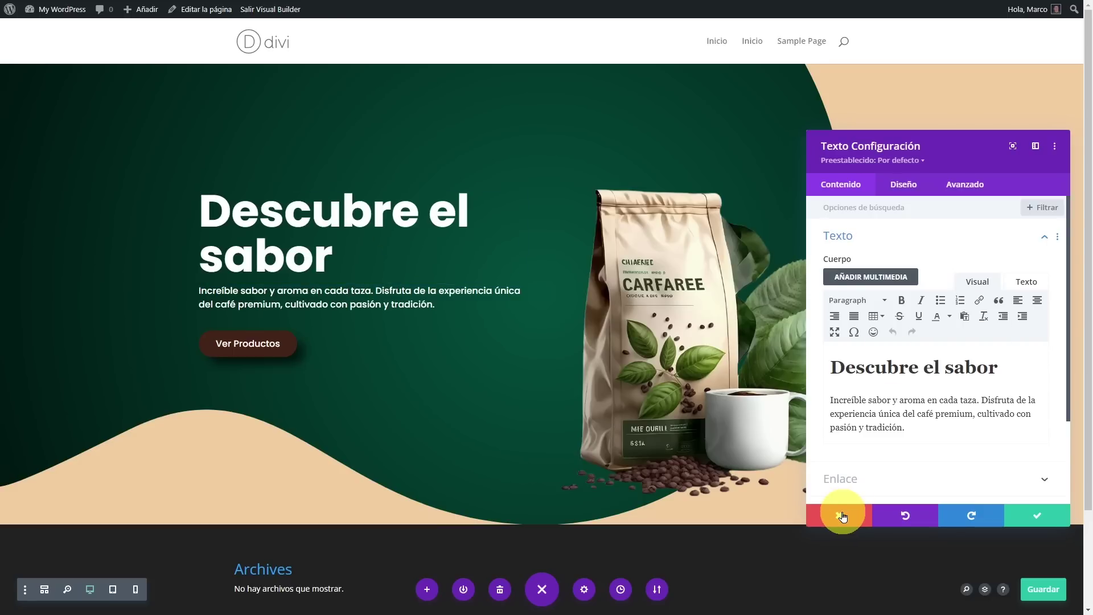
{"action": "left_click", "coordinate": [904, 184]}
{"action": "left_click", "coordinate": [881, 271]}
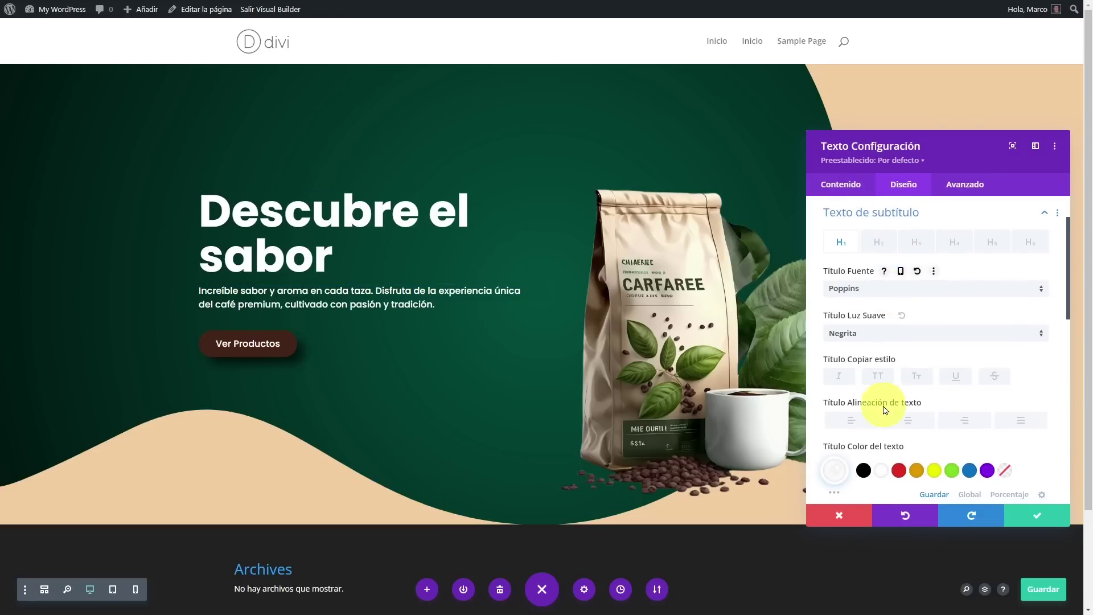
{"action": "scroll", "coordinate": [934, 450], "scroll_direction": "down", "scroll_amount": 2}
{"action": "left_click_drag", "start_coordinate": [937, 424], "coordinate": [924, 422]}
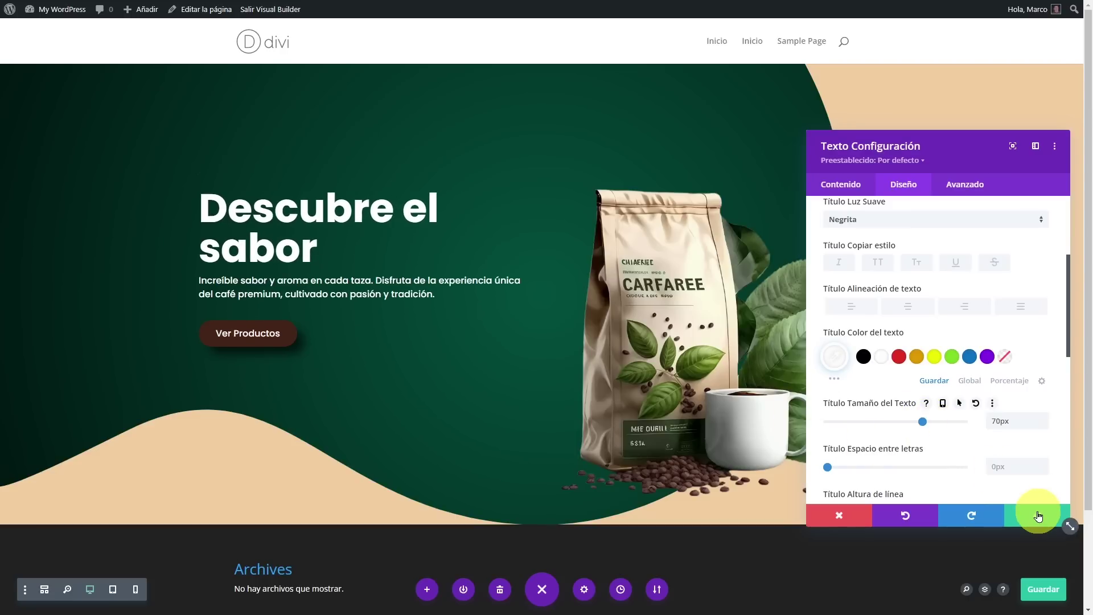
{"action": "left_click_drag", "start_coordinate": [922, 422], "coordinate": [916, 422]}
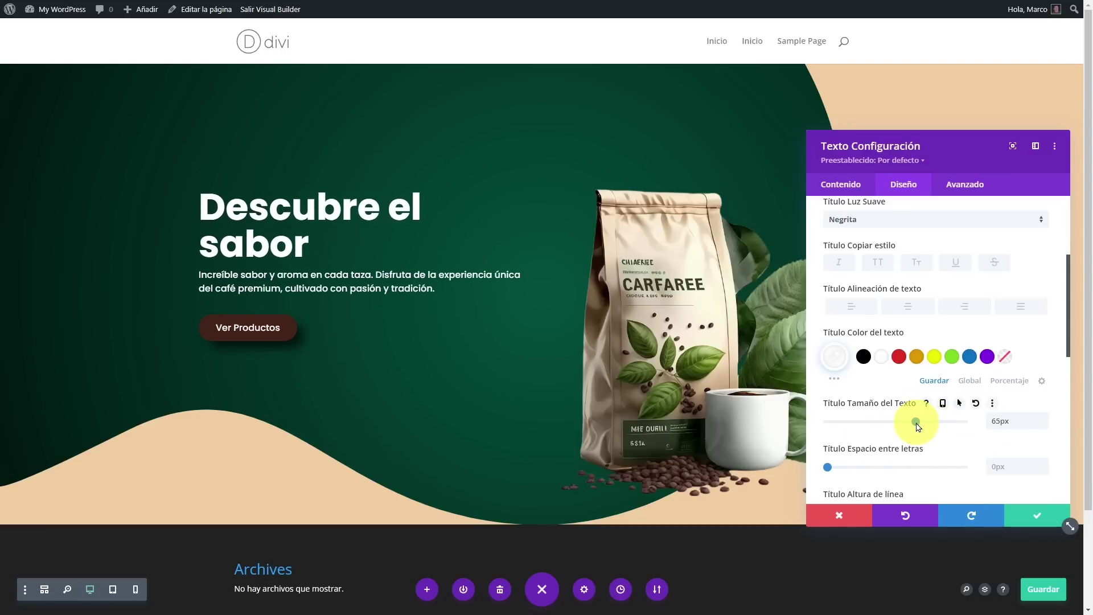
{"action": "left_click", "coordinate": [1037, 516]}
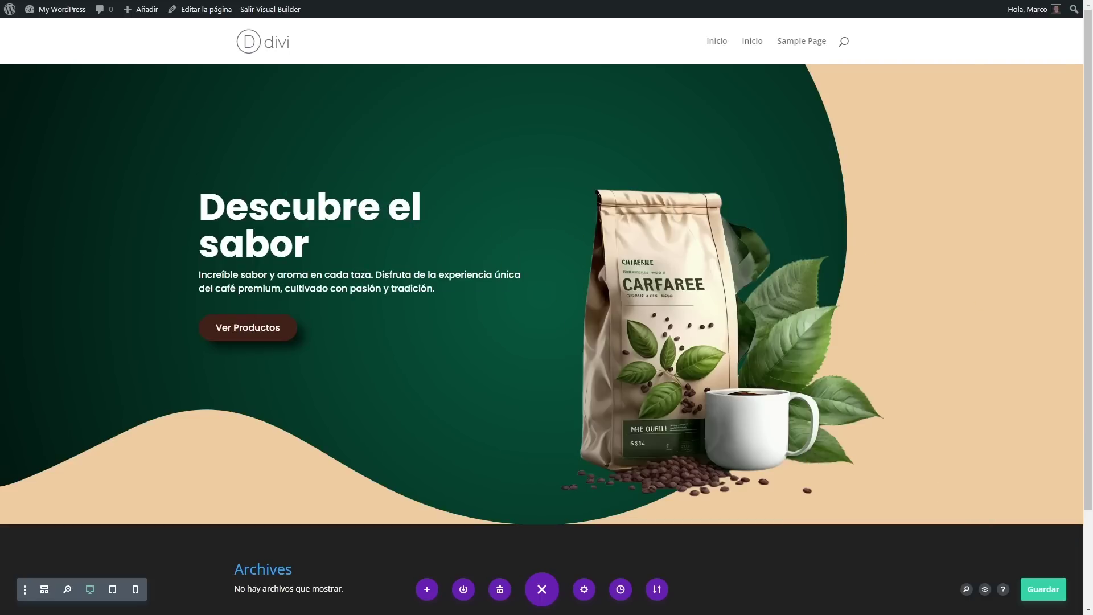
Open the settings of the Descubre el sabor text module.
{"action": "mouse_move", "coordinate": [342, 224]}
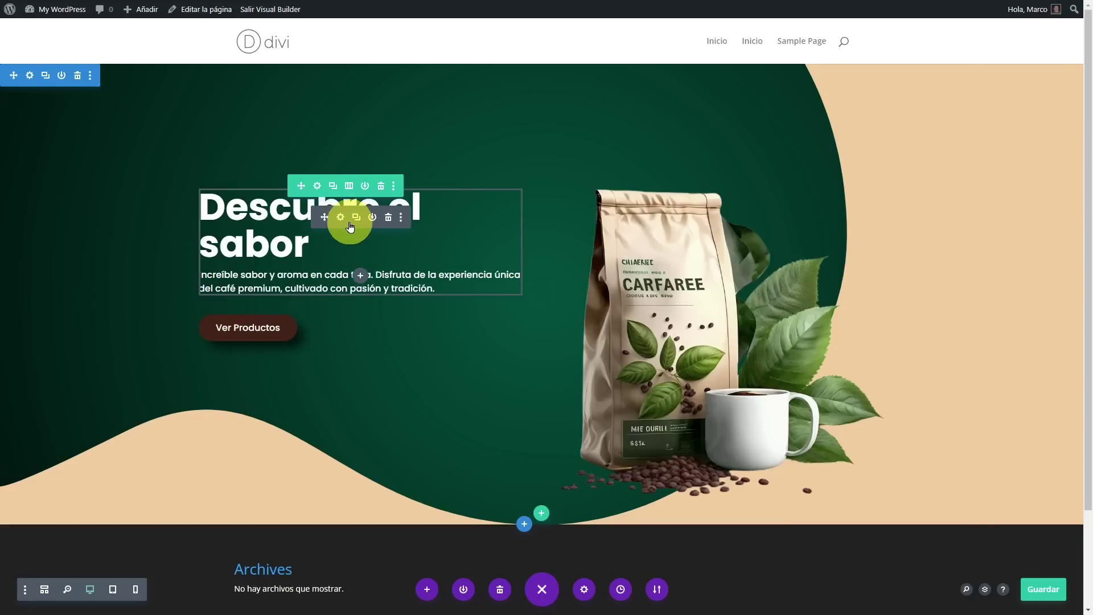
{"action": "left_click", "coordinate": [341, 218]}
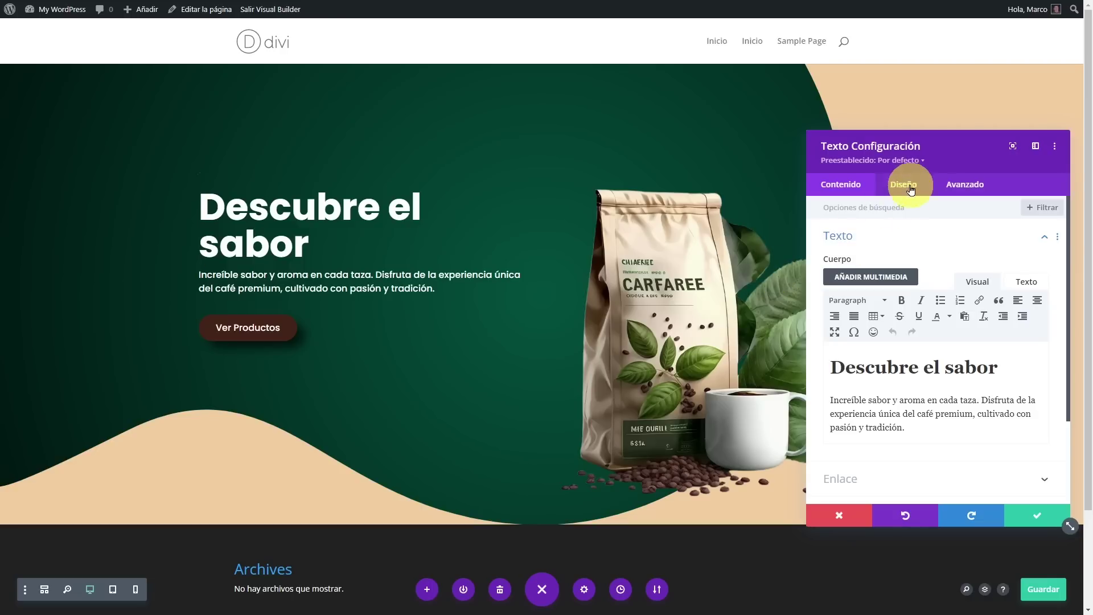